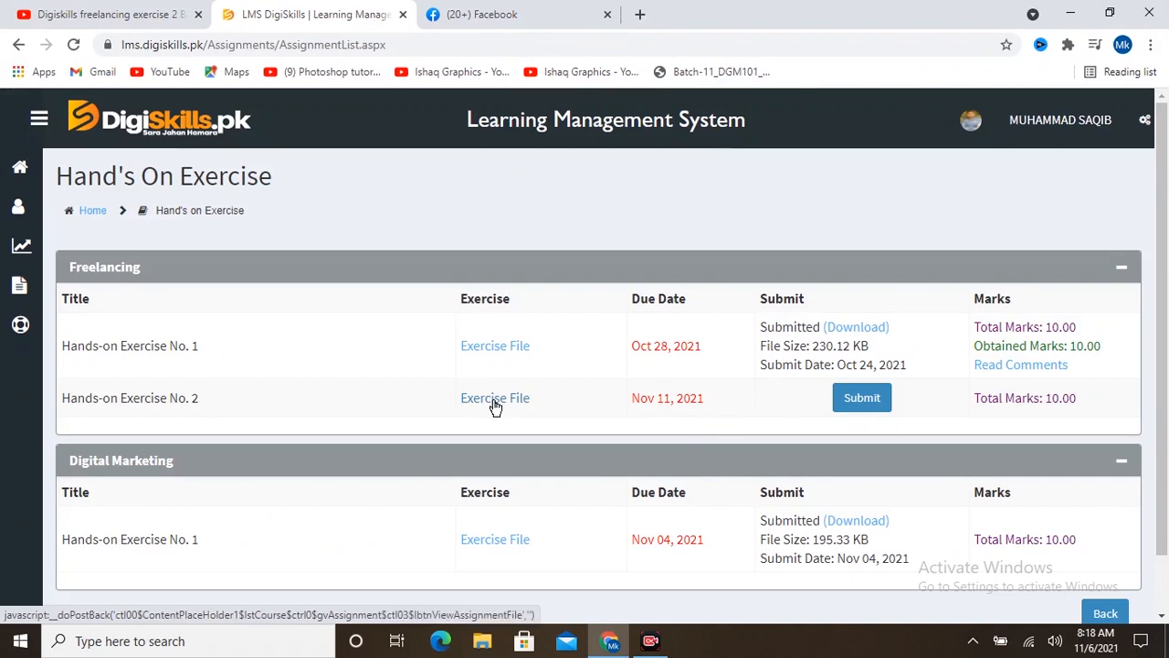
# Open the exercise file for Freelancing Hands-on Exercise No. 2 and read its problem statement, Task 1 and Task 2
pyautogui.click(495, 398)
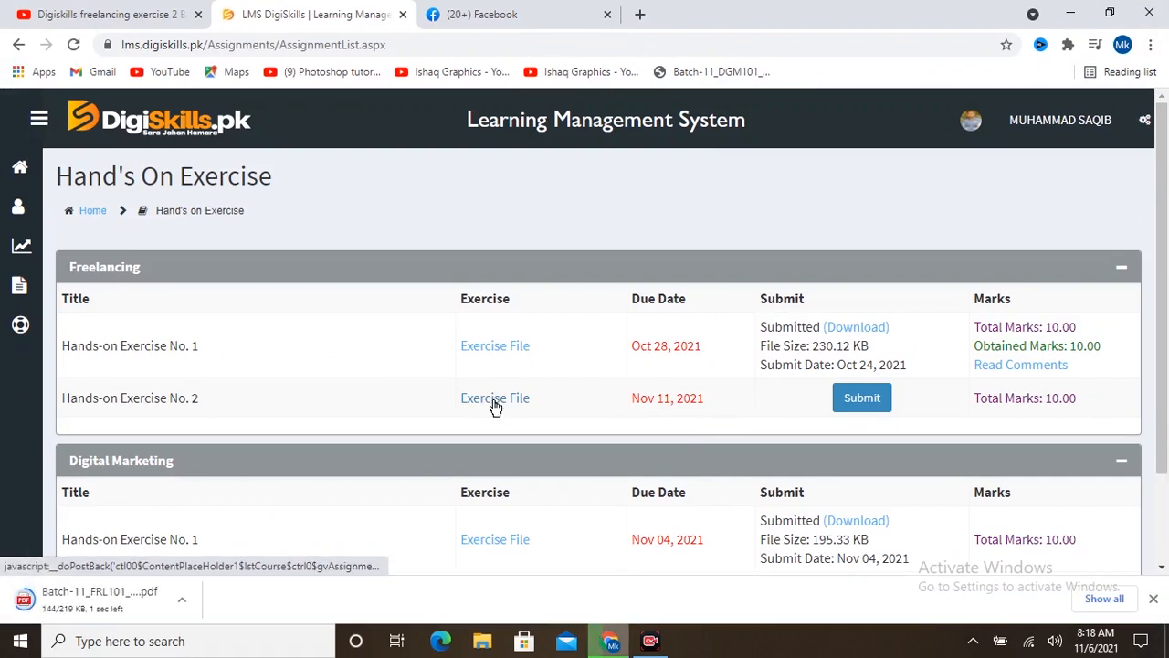
pyautogui.click(97, 600)
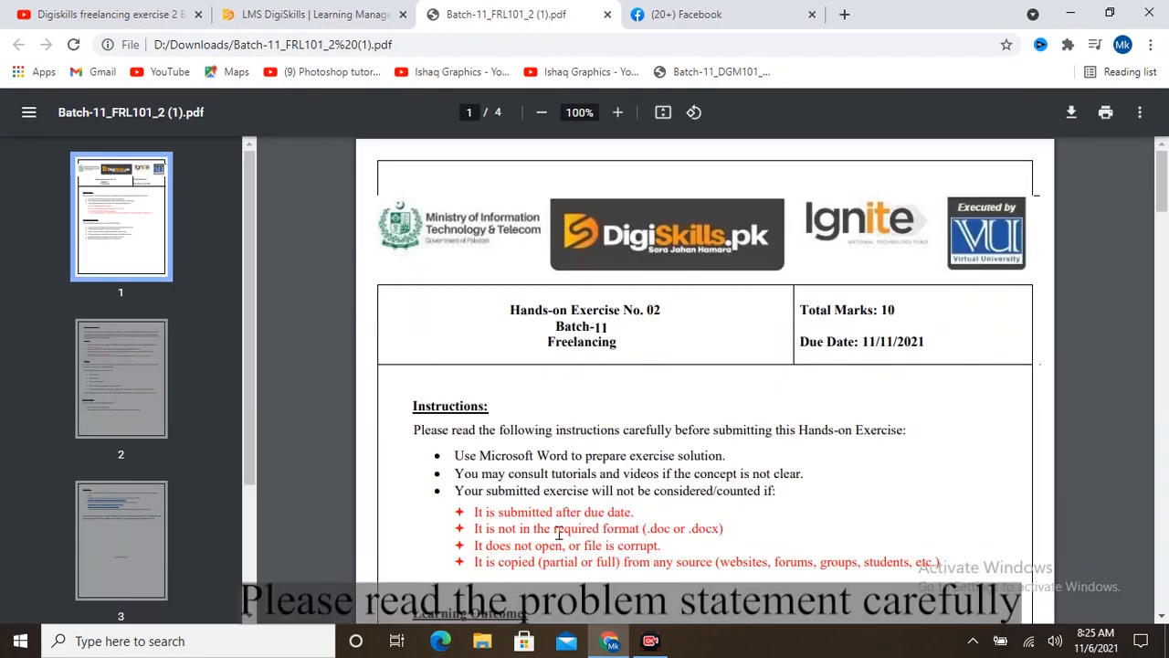
pyautogui.scroll(-4, 528, 469)
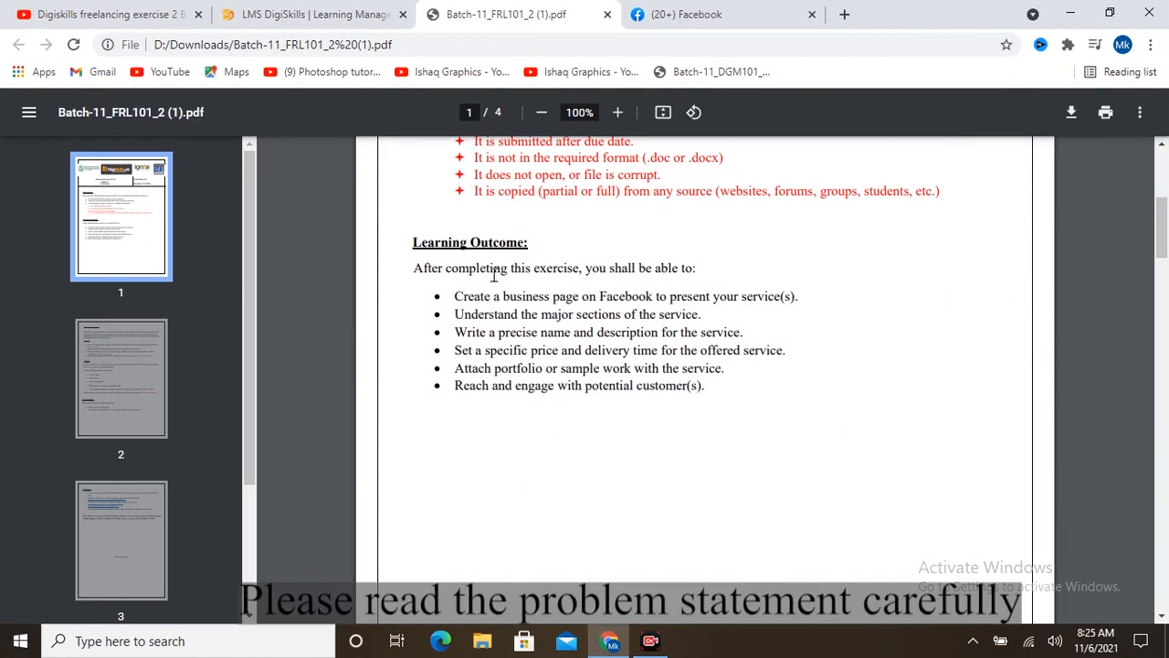
pyautogui.scroll(-5, 530, 334)
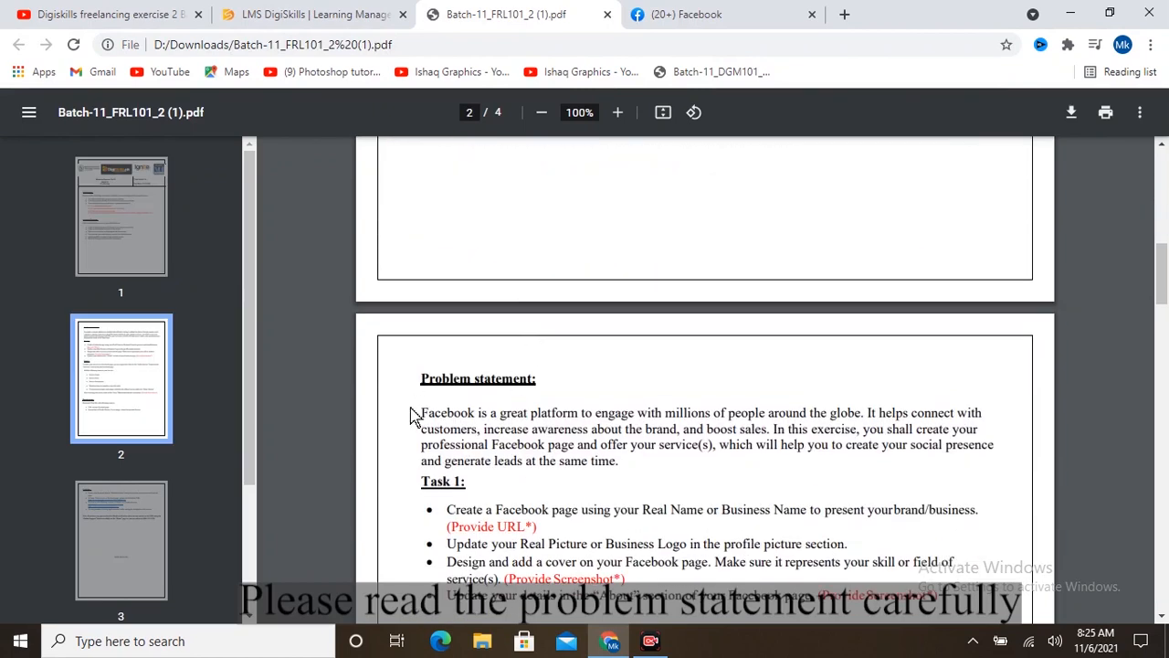
pyautogui.moveTo(459, 426); pyautogui.dragTo(625, 462)
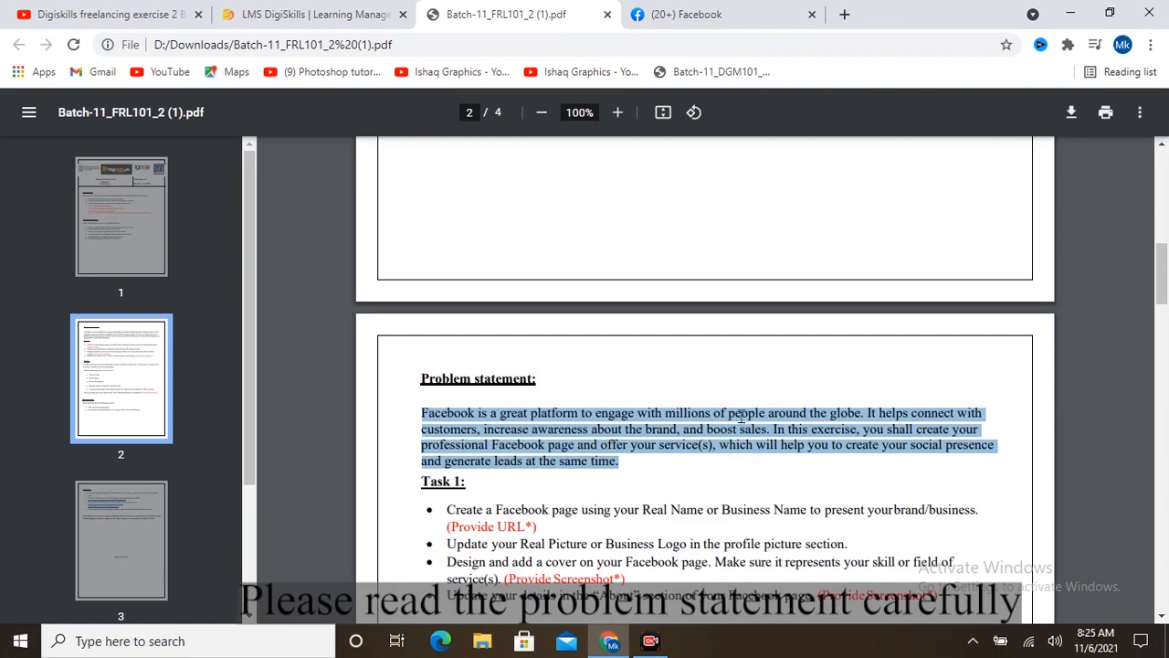
pyautogui.moveTo(1160, 291); pyautogui.dragTo(1160, 326)
pyautogui.moveTo(416, 205); pyautogui.dragTo(948, 325)
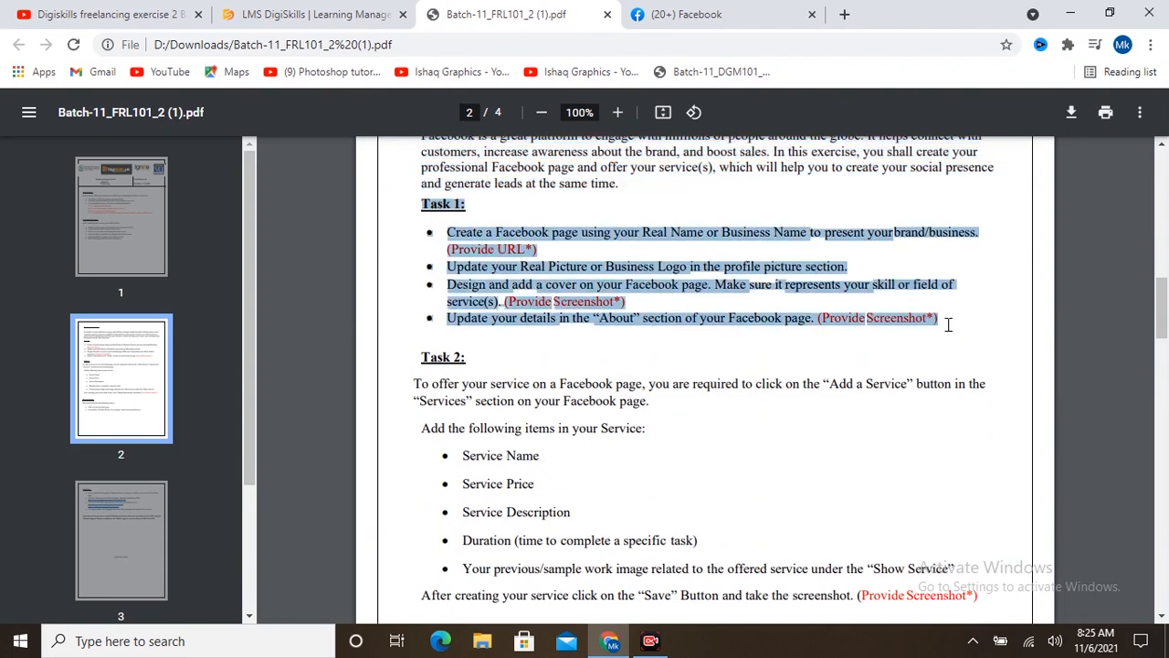
pyautogui.moveTo(416, 355); pyautogui.dragTo(660, 406)
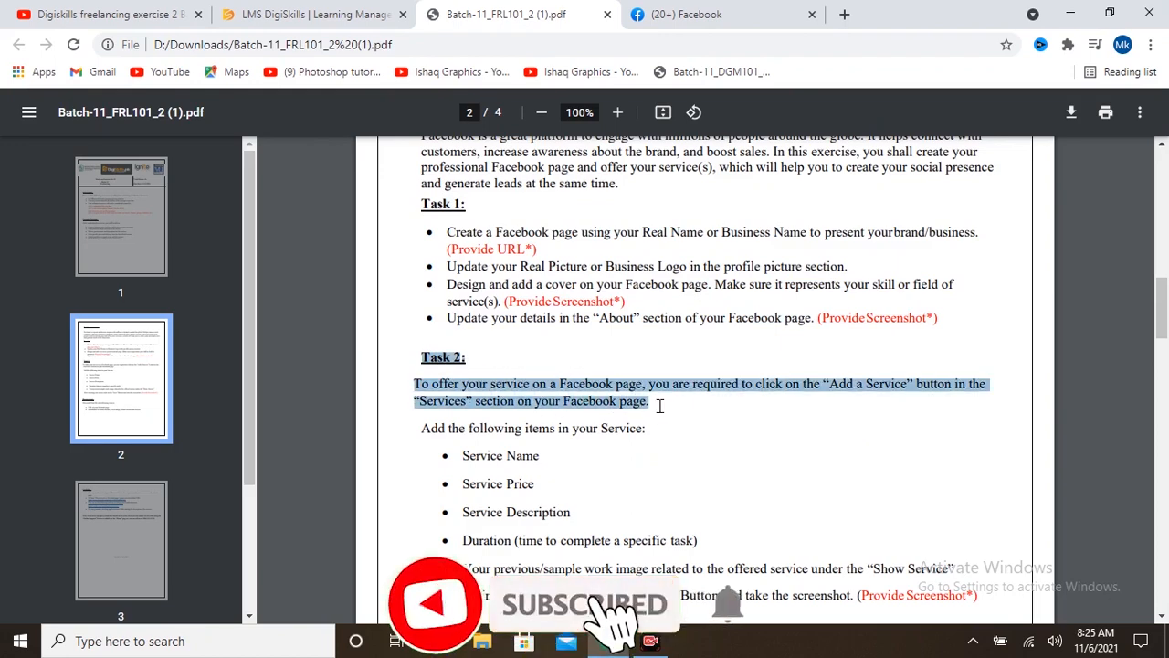
# Start Word 2013 for a new blank document
pyautogui.click(181, 641)
pyautogui.write('word')
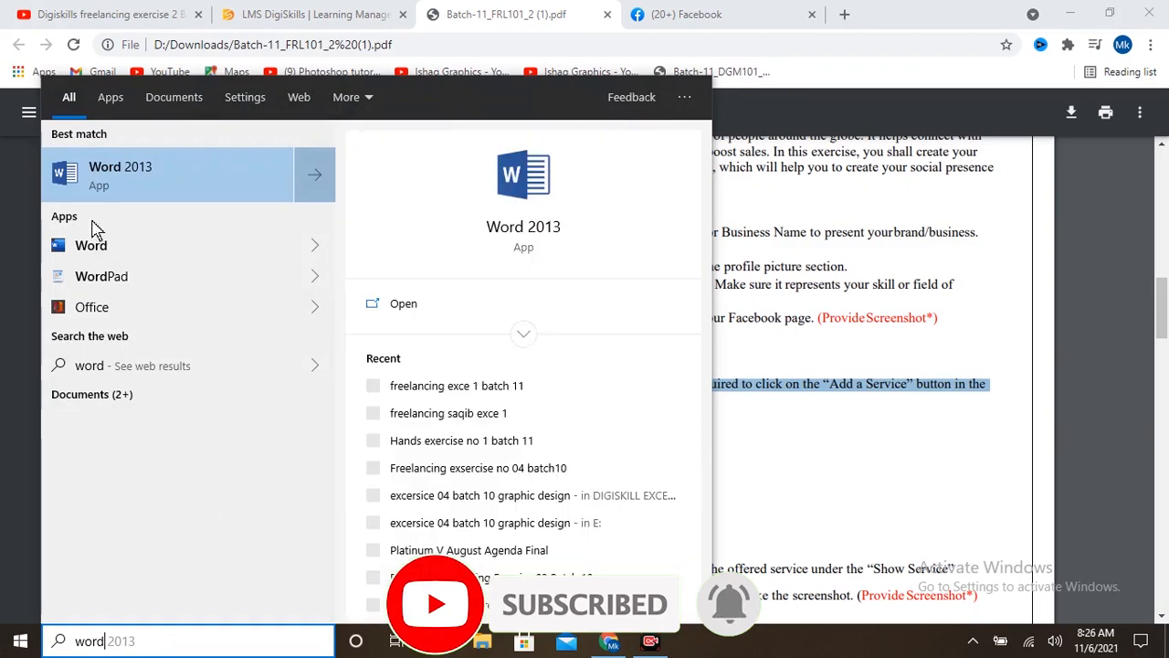
pyautogui.click(125, 178)
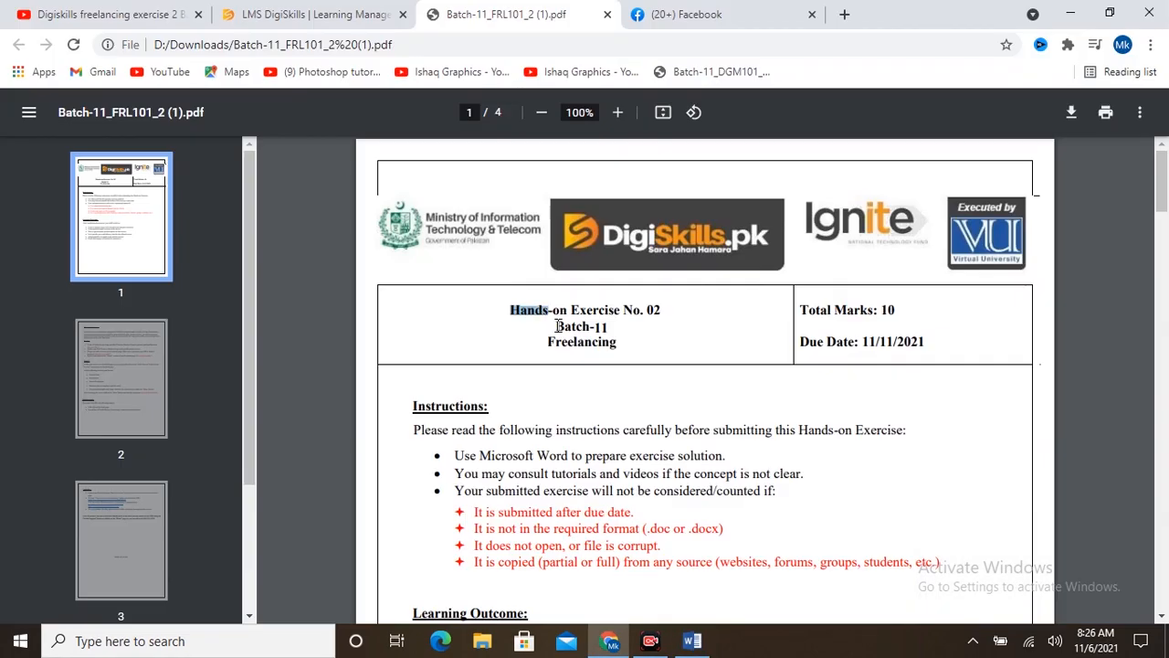
# Copy the PDF heading "Hands-on Exercise No. 02 Batch-11 Freelancing" into the Word document and split it over three lines
pyautogui.moveTo(558, 326); pyautogui.dragTo(637, 355)
pyautogui.hotkey('ctrl', 'c')
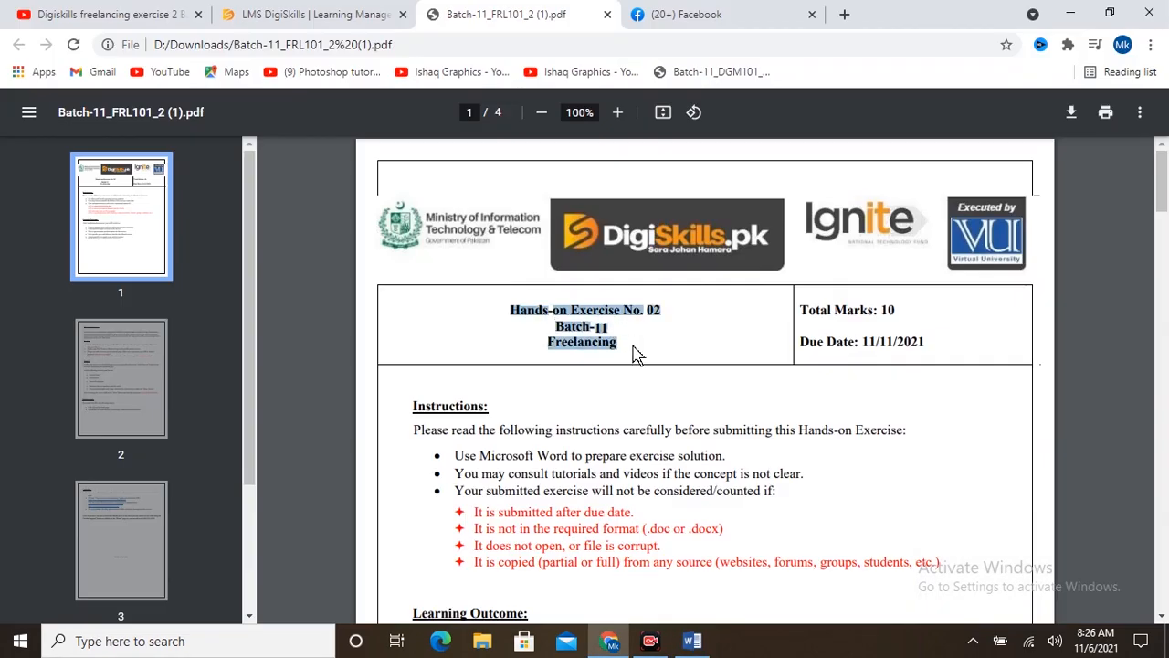
pyautogui.click(691, 640)
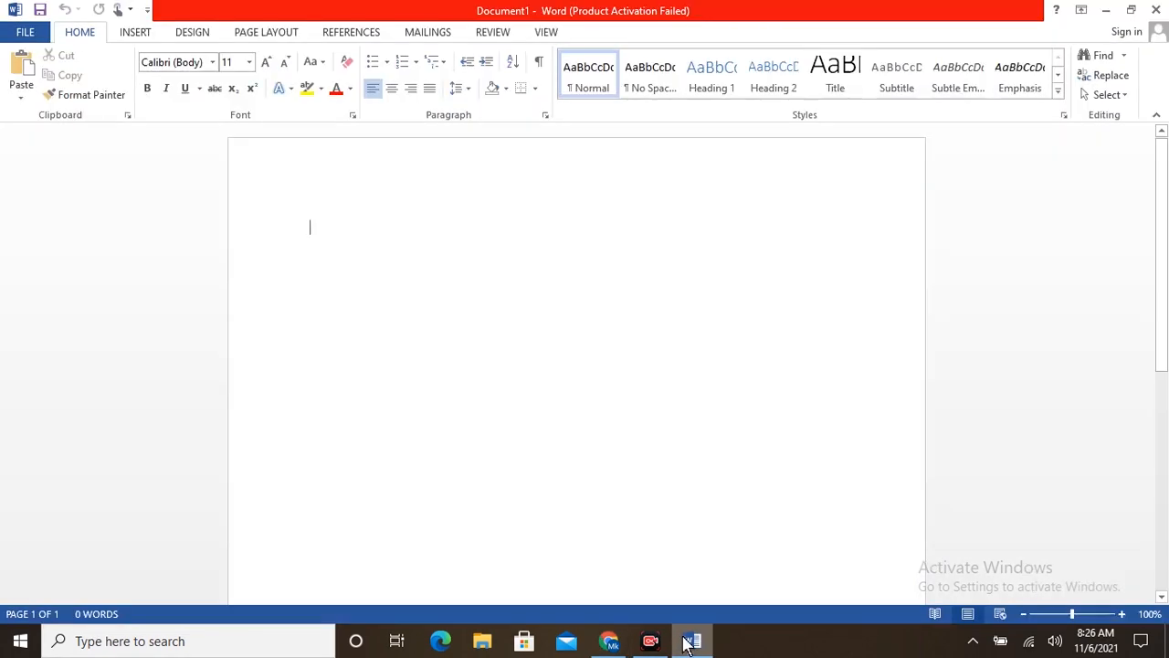
pyautogui.hotkey('ctrl', 'v')
pyautogui.click(442, 229)
pyautogui.press('Return')
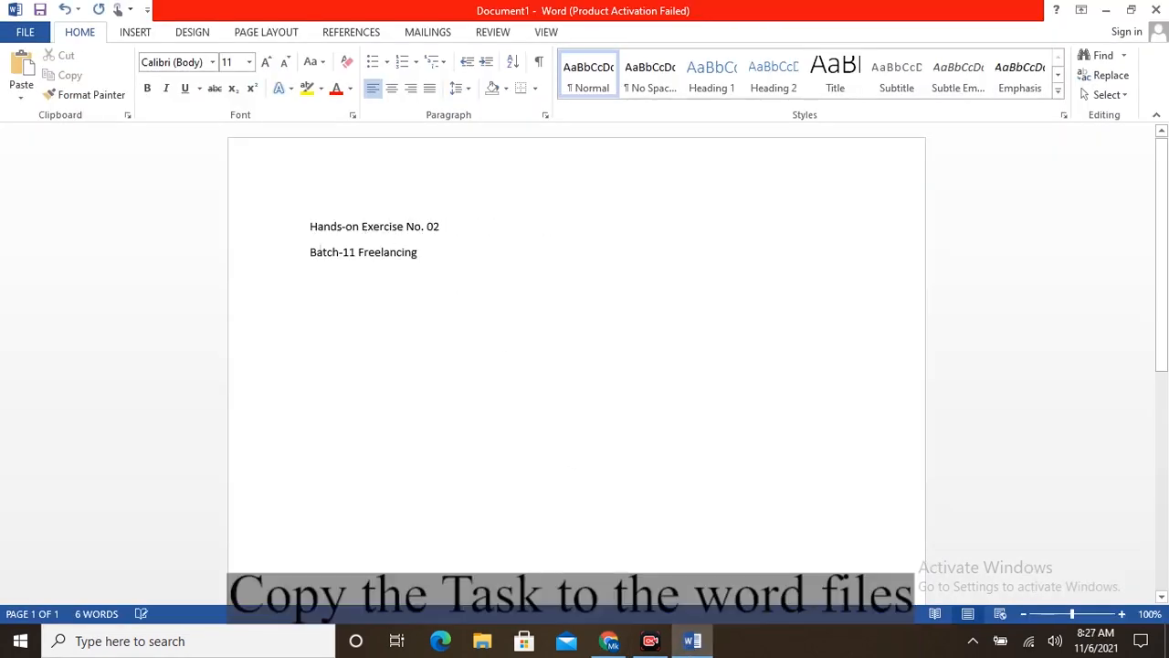
pyautogui.click(356, 253)
pyautogui.press('Return')
# Centre the three heading lines, set their font size to 22 and start a new line below them
pyautogui.moveTo(311, 220); pyautogui.dragTo(436, 303)
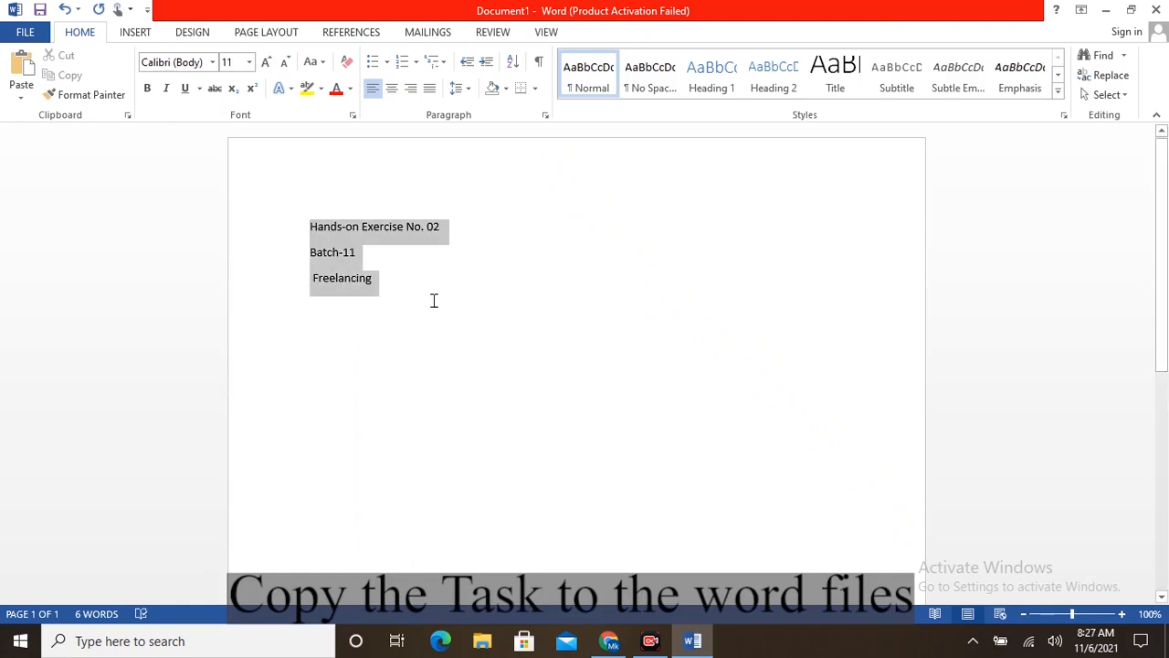
pyautogui.click(393, 89)
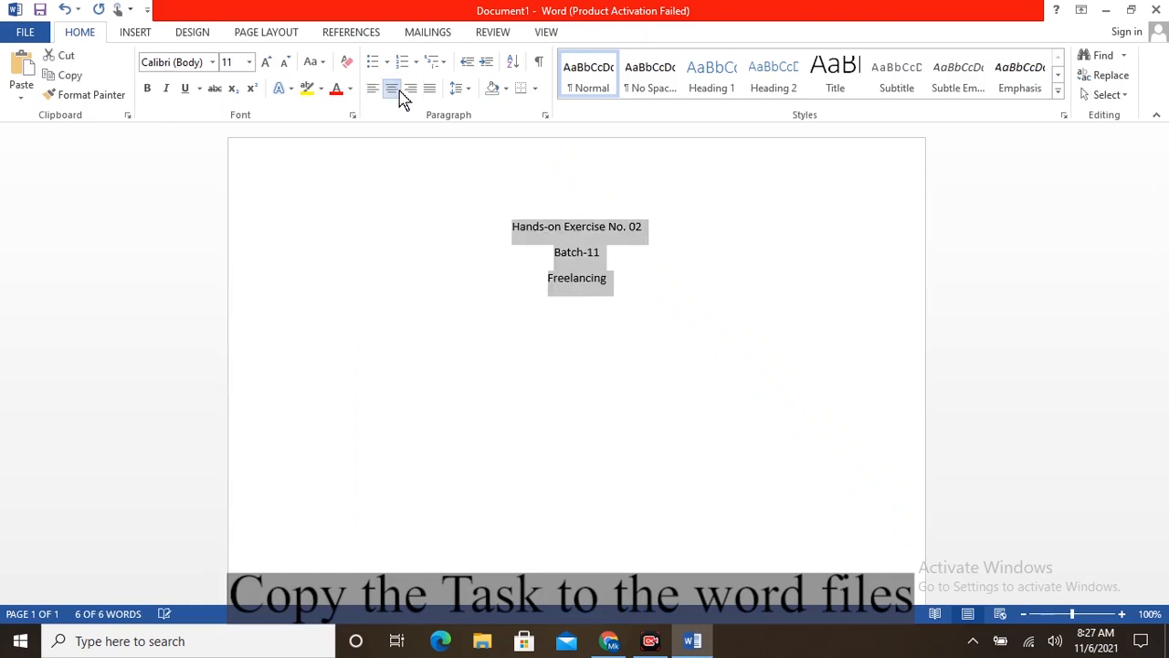
pyautogui.click(248, 61)
pyautogui.click(235, 240)
pyautogui.click(664, 321)
pyautogui.press('Return')
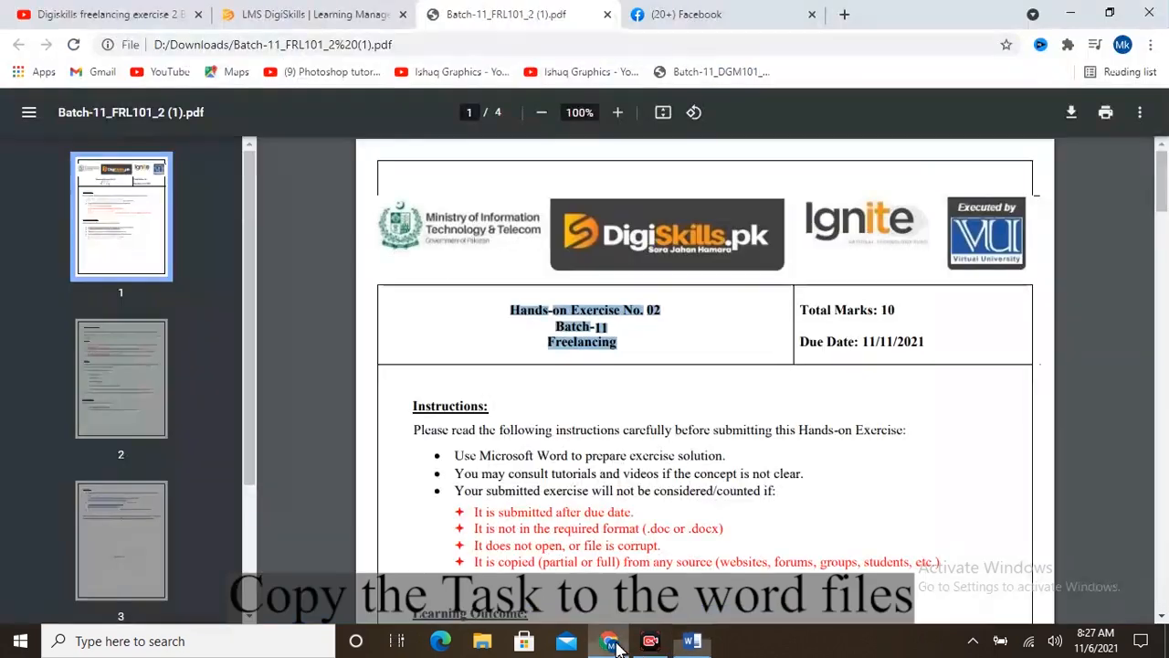
# Copy the complete Task 1 text from page 2 of the exercise PDF and paste it below the heading in Word
pyautogui.click(608, 640)
pyautogui.scroll(-4, 518, 494)
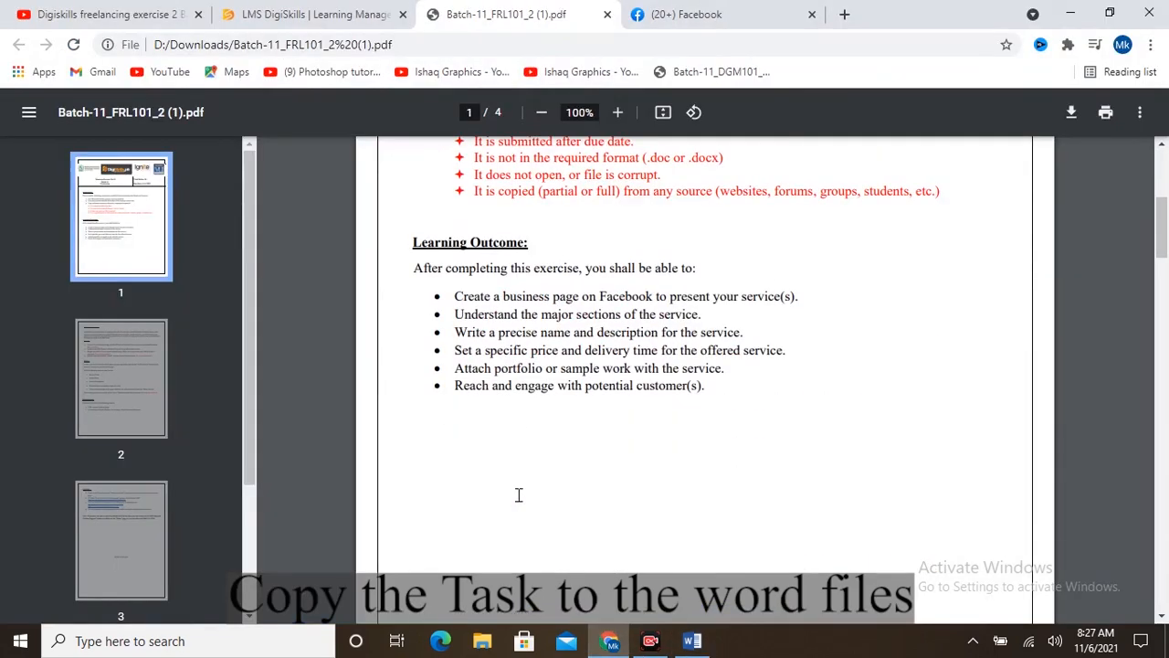
pyautogui.scroll(-3, 467, 356)
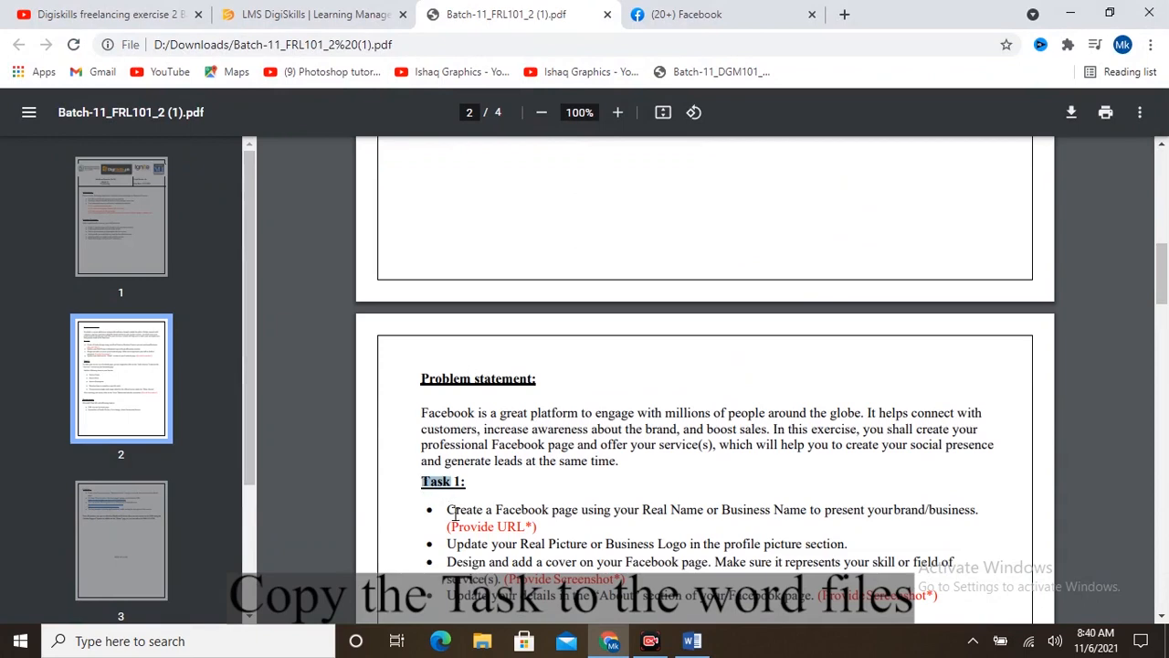
pyautogui.moveTo(424, 482); pyautogui.dragTo(941, 596)
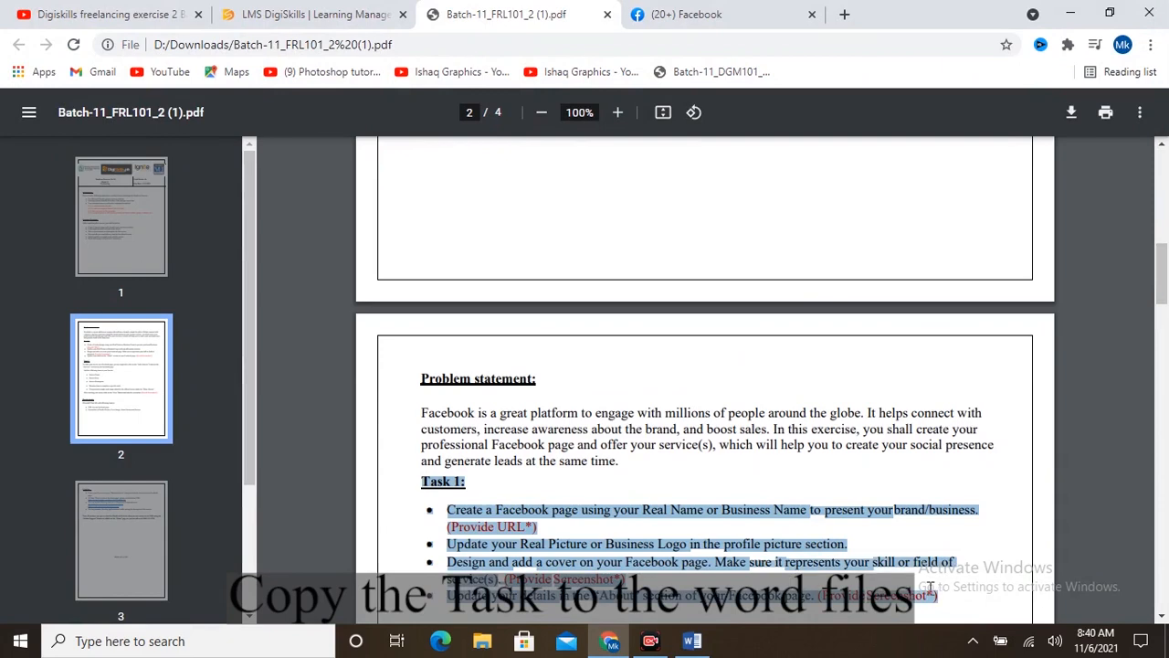
pyautogui.click(691, 640)
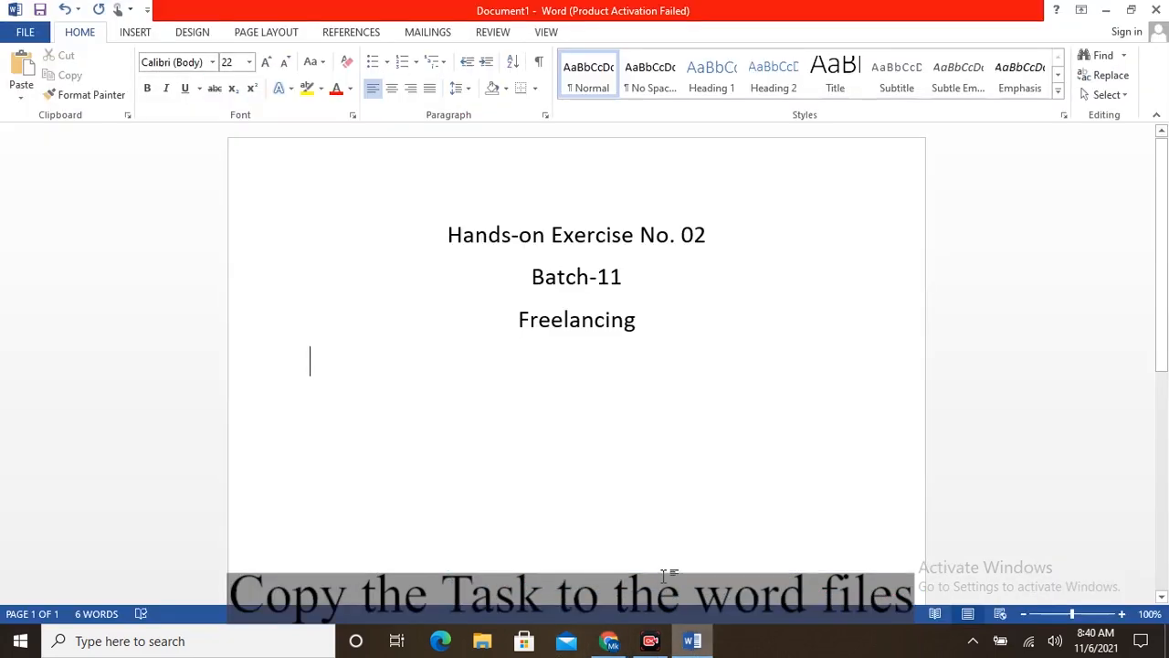
pyautogui.write('Task 1: • Create a Facebook page using your Real Name or Business Name to present yourbrand/business. (Provide URL*) • Update your Real Picture or Business Logo in the profile picture section. • Design and add a cover on your Facebook page. Make sure it represents your skill or field of service(s). (Provide Screenshot*) • Update your details in the "About" section of your Facebook page. (ProvideScreenshot*)')
# Set the font size of the pasted Task 1 text to 18
pyautogui.tripleClick(498, 379)
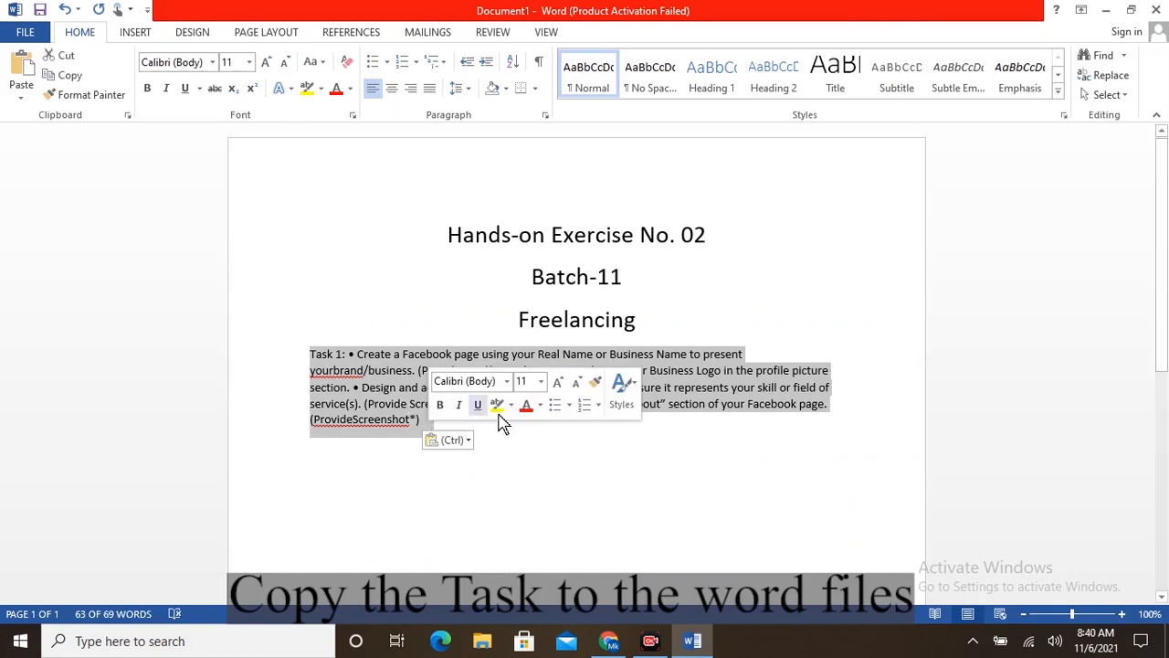
pyautogui.click(539, 382)
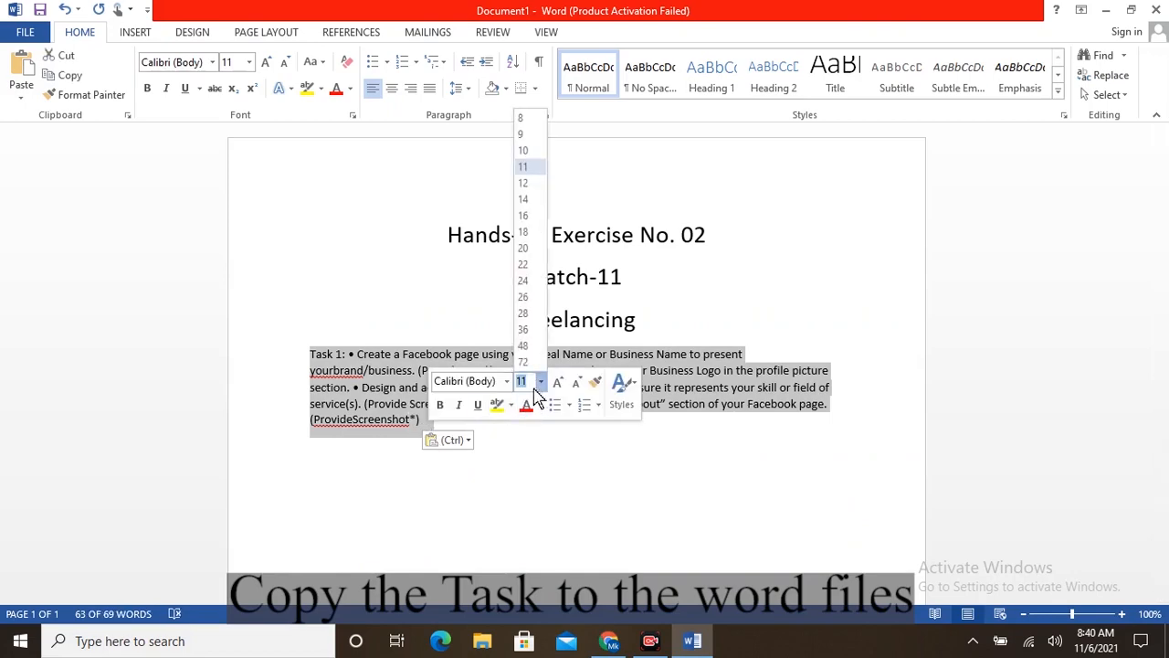
pyautogui.click(527, 230)
# Separate the four Task 1 bullet items into their own paragraphs with an empty line between them
pyautogui.click(833, 388)
pyautogui.press('Return')
pyautogui.press('Return')
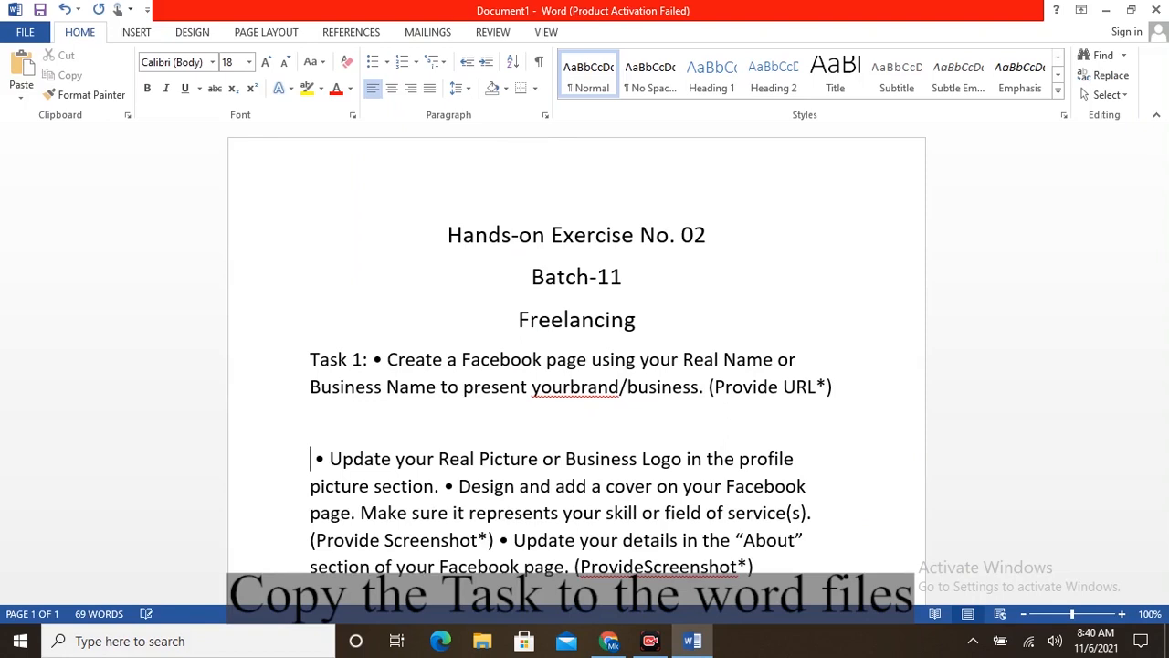
pyautogui.click(445, 485)
pyautogui.press('Return')
pyautogui.press('Return')
pyautogui.scroll(-2, 401, 438)
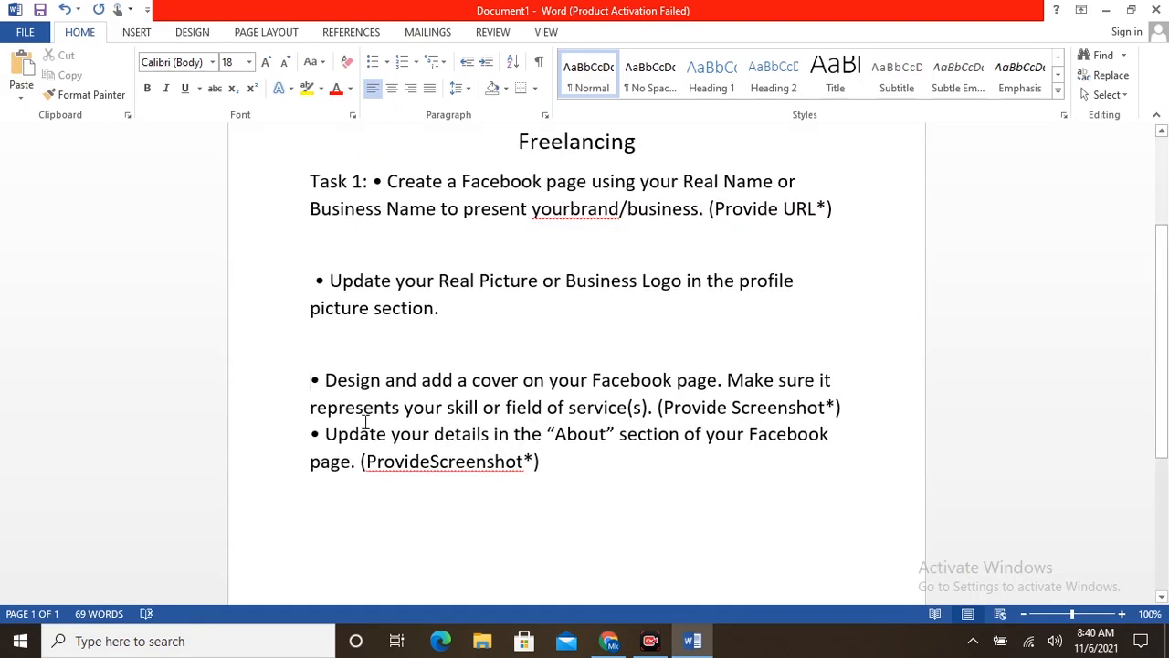
pyautogui.click(841, 406)
pyautogui.press('Return')
pyautogui.press('Return')
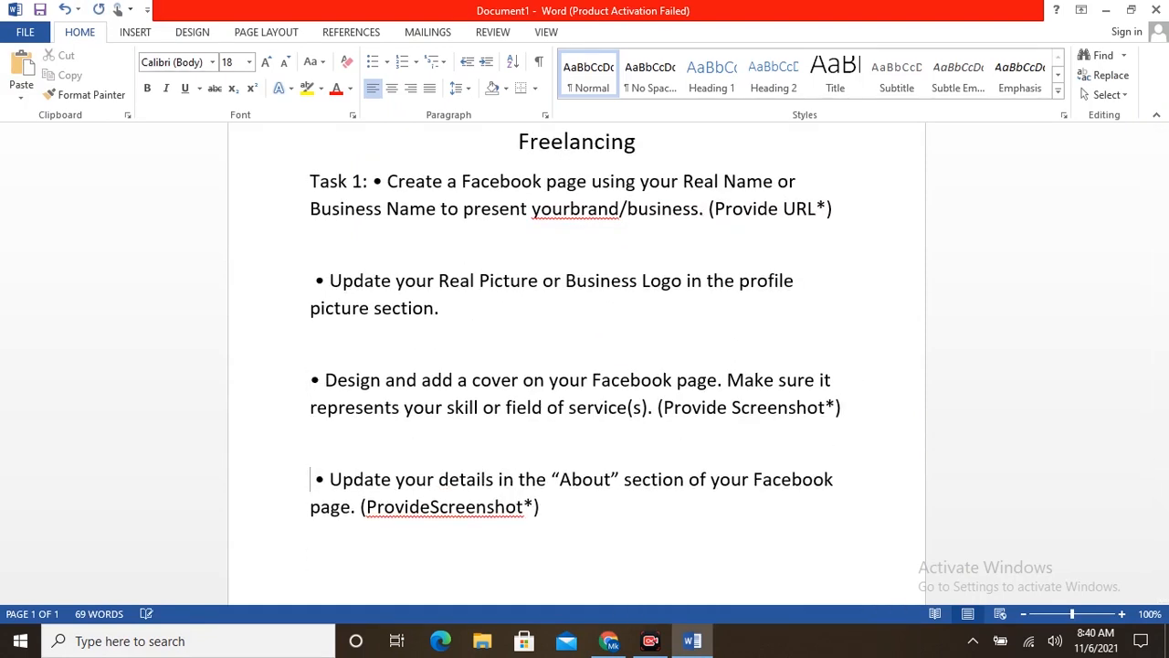
pyautogui.scroll(2, 631, 304)
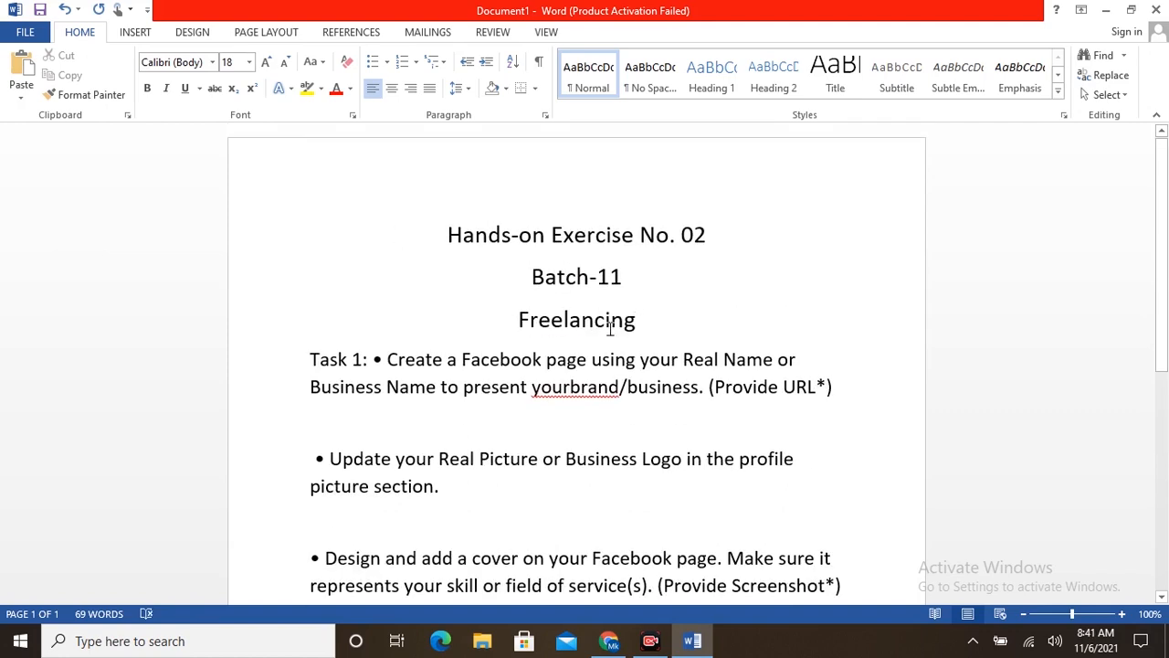
# Copy the Task 2 heading and its opening paragraph from the PDF and paste them below Task 1 in Word
pyautogui.moveTo(609, 640)
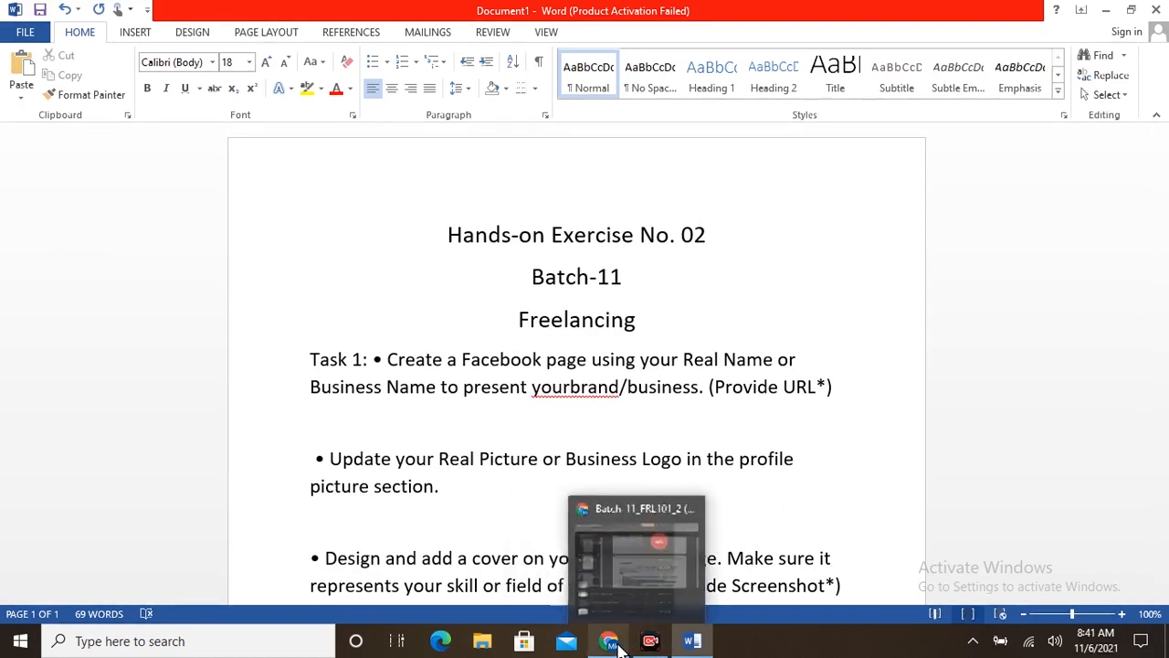
pyautogui.click(589, 543)
pyautogui.scroll(-10, 584, 525)
pyautogui.scroll(6, 572, 516)
pyautogui.moveTo(418, 262); pyautogui.dragTo(654, 311)
pyautogui.hotkey('ctrl', 'c')
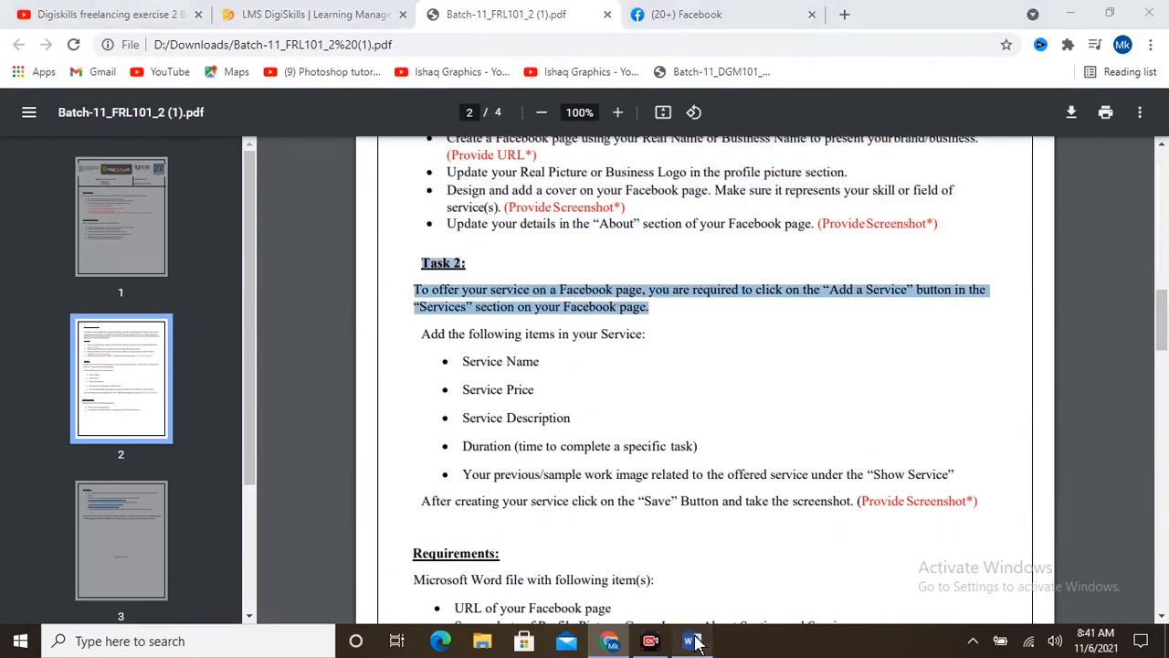
pyautogui.click(692, 640)
pyautogui.scroll(-1, 639, 478)
pyautogui.click(576, 341)
pyautogui.press('Return')
pyautogui.hotkey('ctrl', 'v')
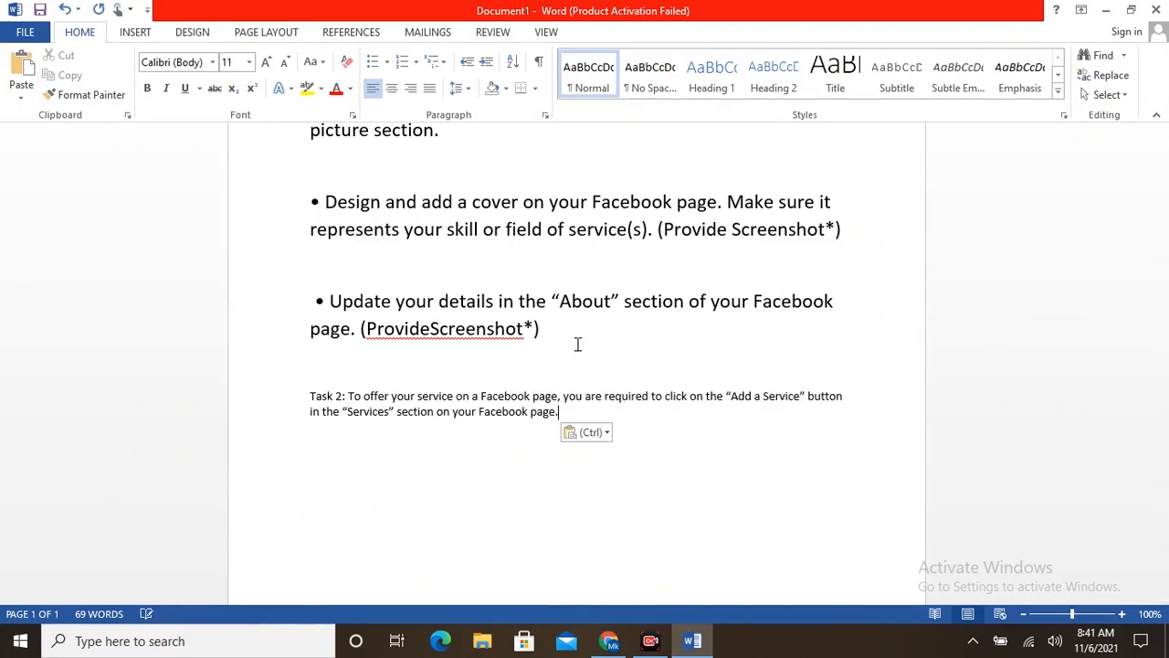
# Set the font size of the whole Task 2 paragraph to 18
pyautogui.moveTo(364, 396); pyautogui.dragTo(554, 416)
pyautogui.click(564, 437)
pyautogui.click(340, 411)
pyautogui.moveTo(347, 413); pyautogui.dragTo(532, 418)
pyautogui.moveTo(304, 396); pyautogui.dragTo(591, 403)
pyautogui.moveTo(313, 396); pyautogui.dragTo(559, 415)
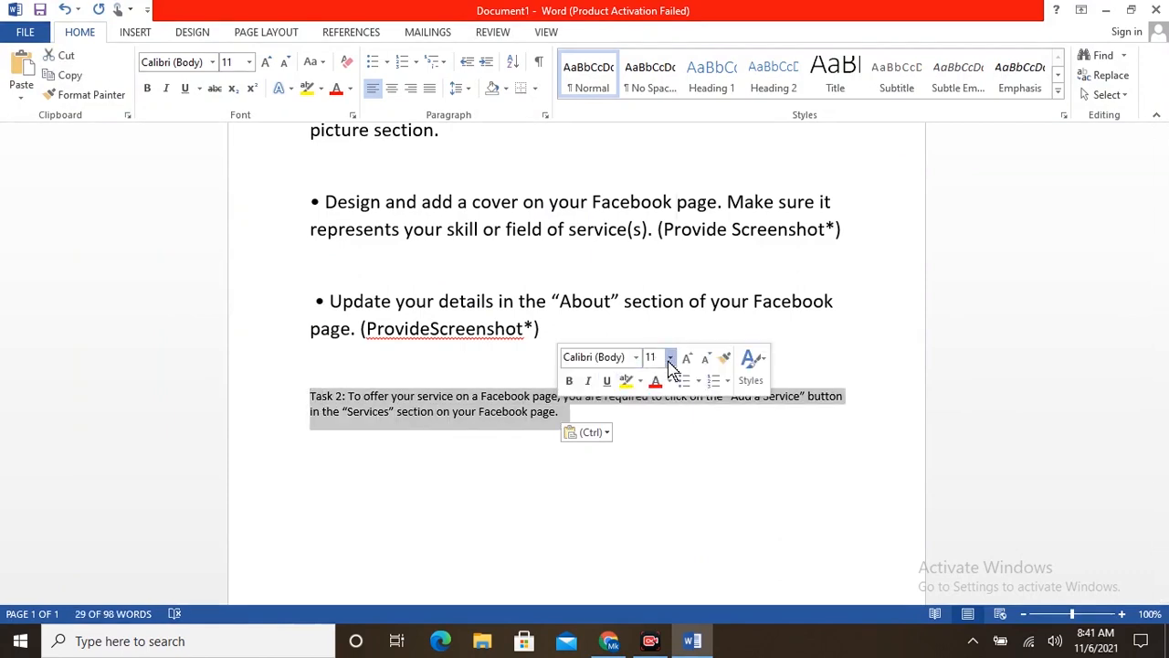
pyautogui.click(670, 357)
pyautogui.click(659, 213)
# Put the "Task 2:" heading on its own line and add a new line after the Task 2 paragraph
pyautogui.click(368, 401)
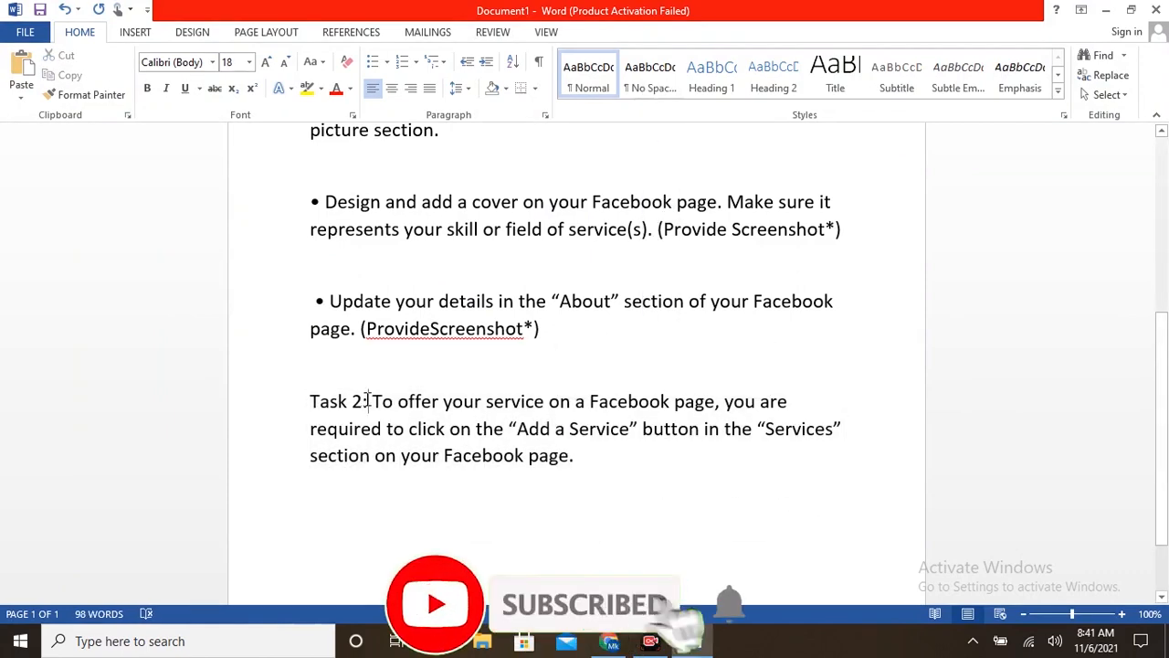
pyautogui.press('Return')
pyautogui.click(485, 493)
pyautogui.press('Return')
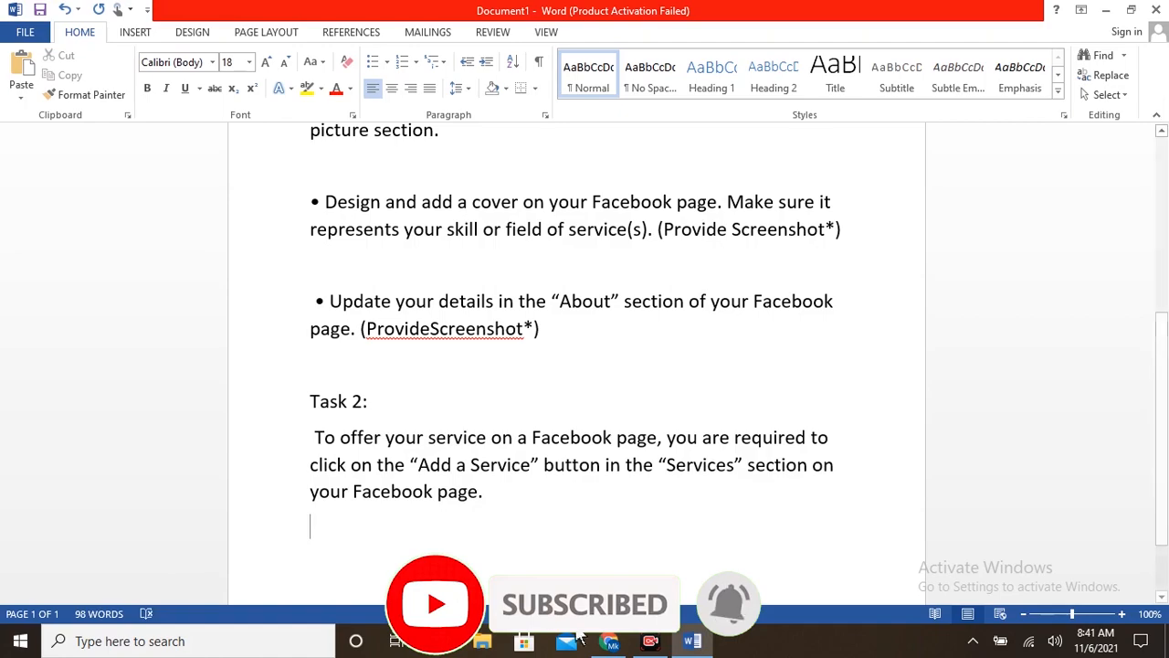
# Switch to Facebook in Chrome, start creating a new page and name it "Ishaq Cloth House"
pyautogui.hotkey('alt', 'Tab')
pyautogui.scroll(-5, 592, 429)
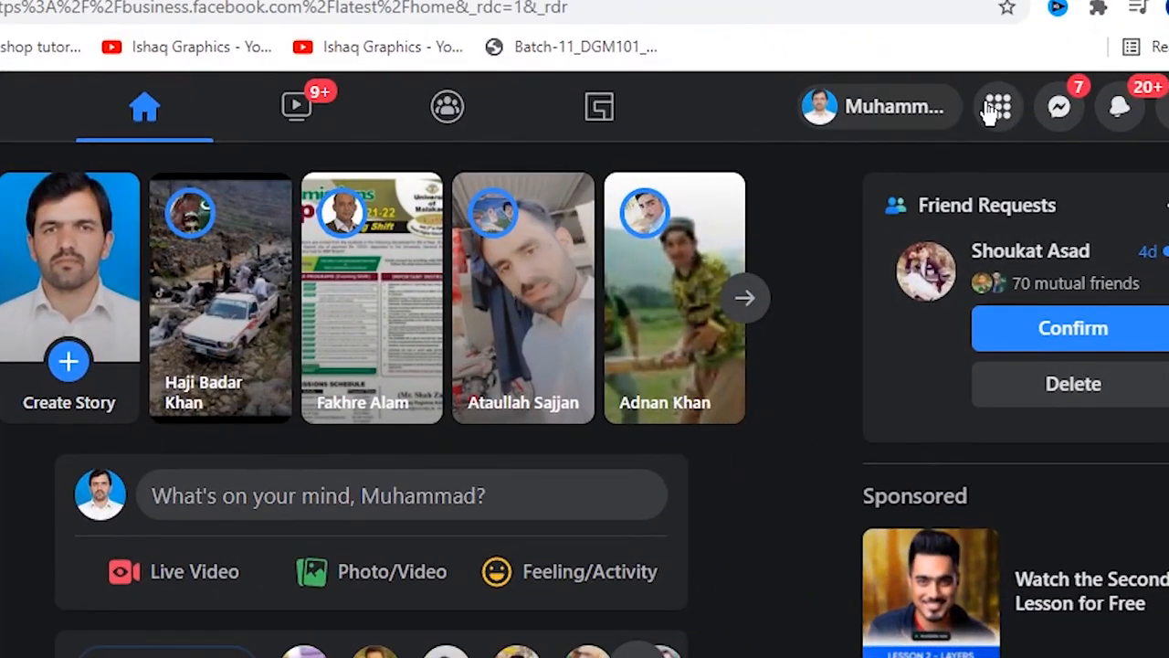
pyautogui.click(998, 106)
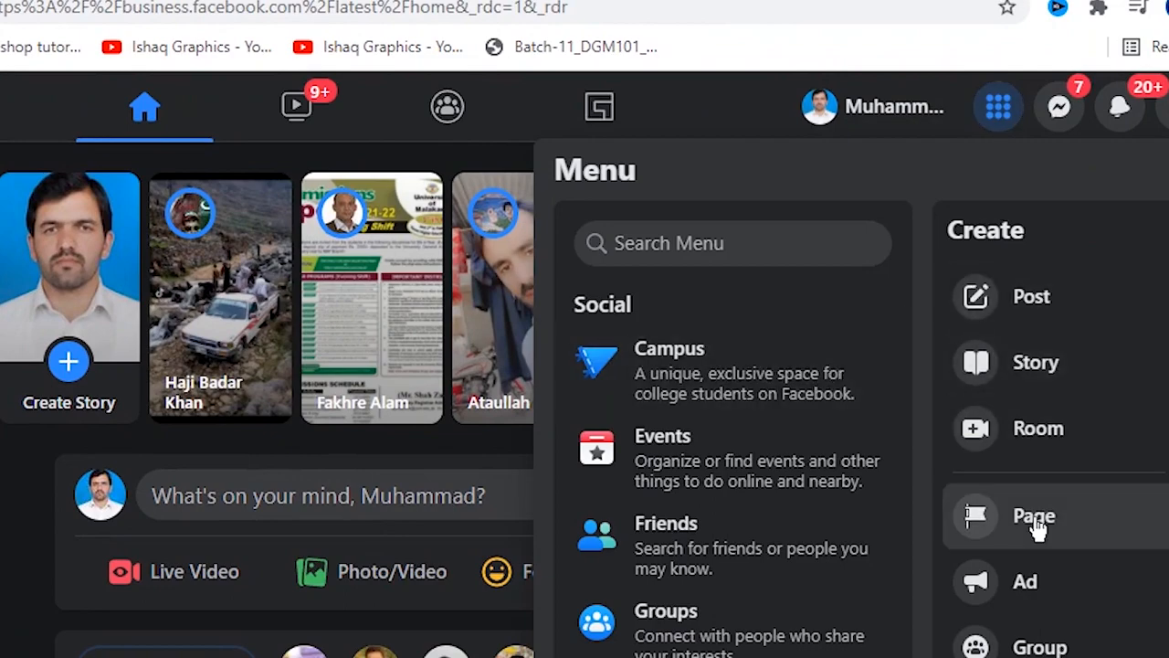
pyautogui.click(1033, 513)
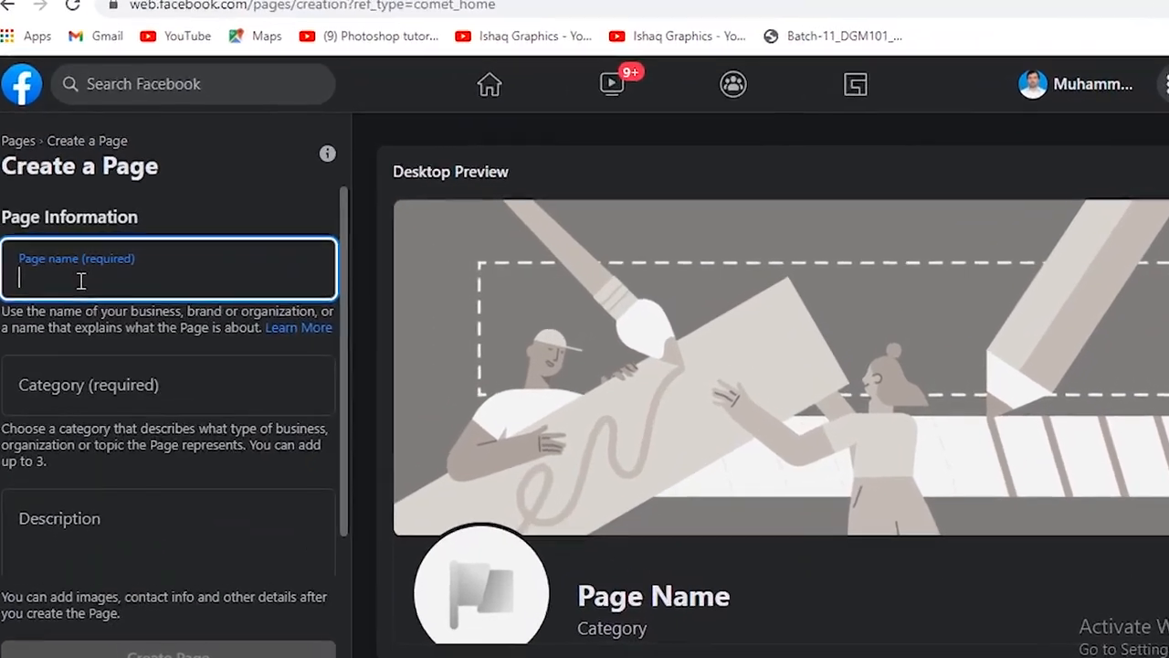
pyautogui.write('Ishaq')
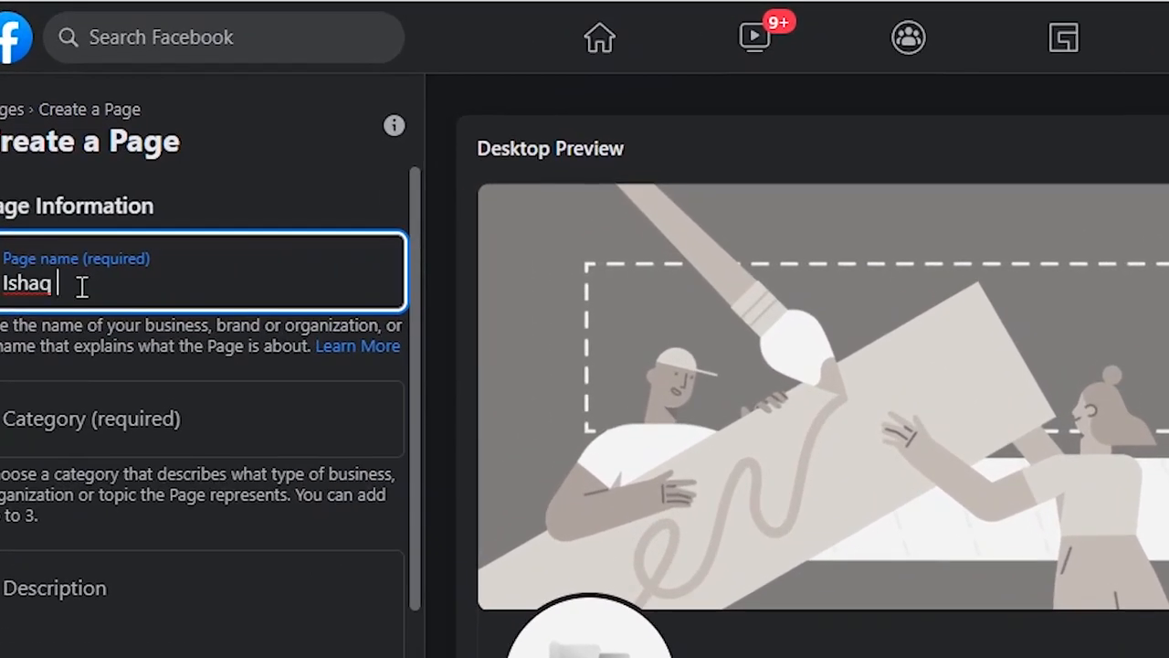
pyautogui.write(' Cloth House')
# Search the page categories for "clot" and choose Clothing (Brand)
pyautogui.click(136, 410)
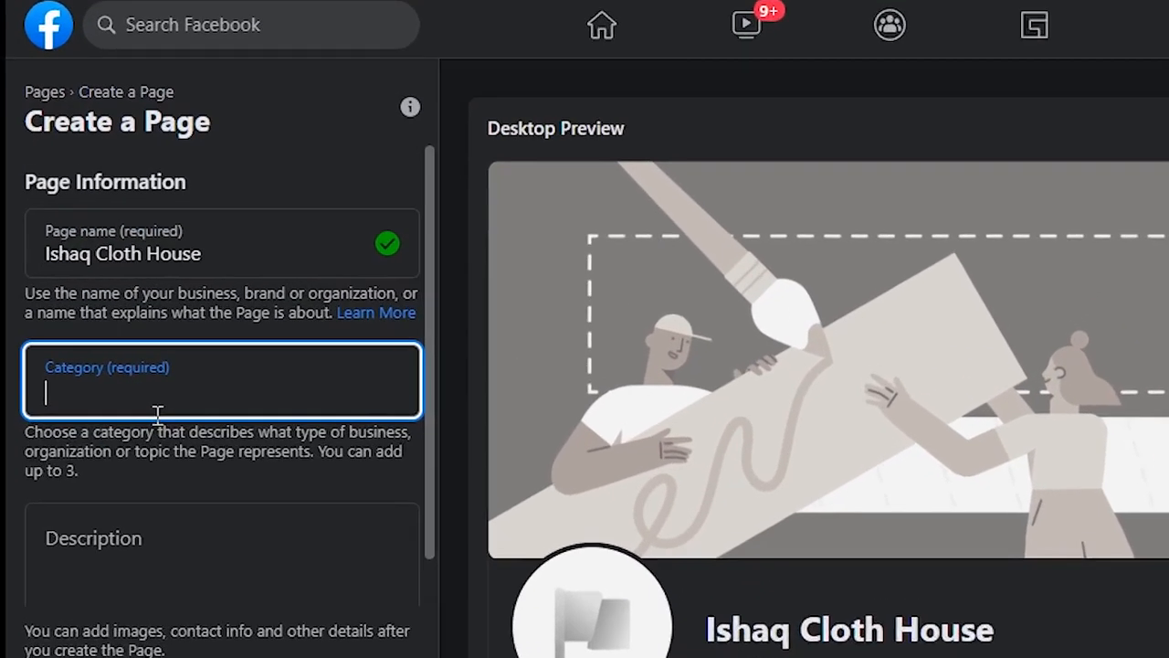
pyautogui.write('clot')
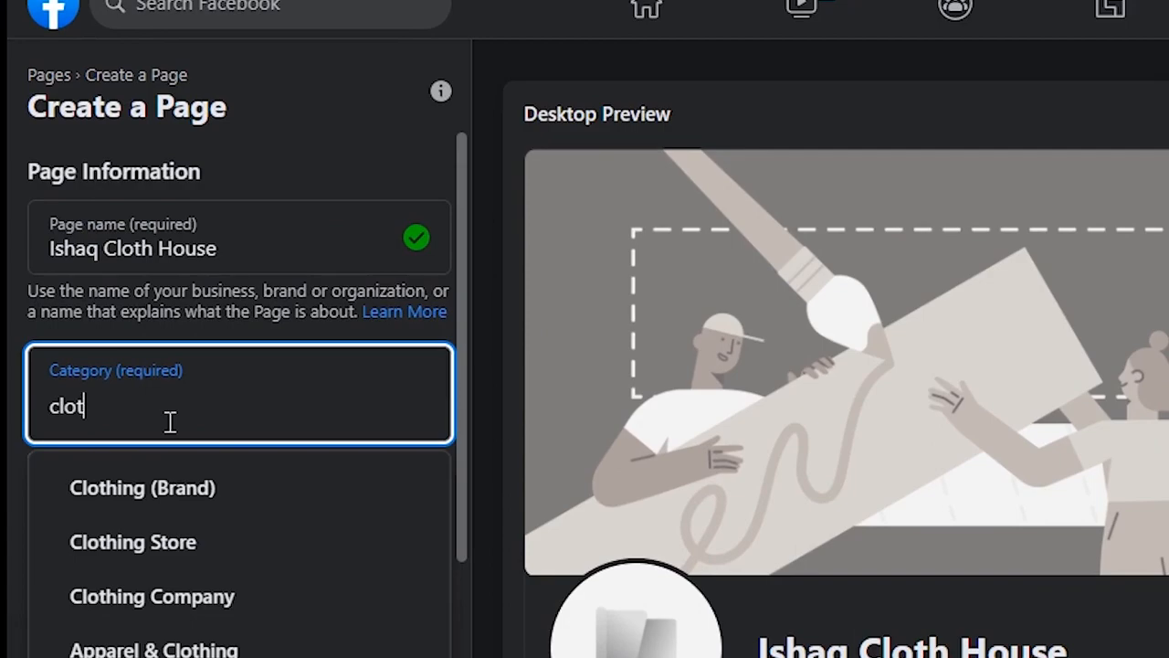
pyautogui.click(182, 491)
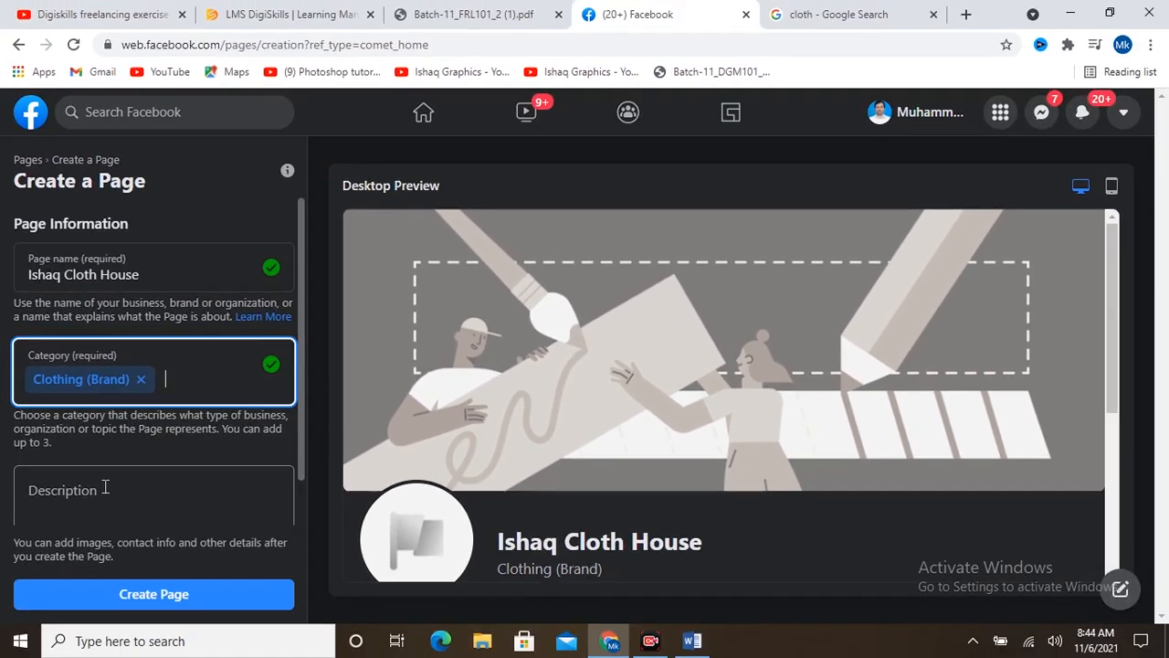
# Describe the page as a new clothing collection house where people can buy cloth at a reasonable price online and offline, opening with "Welcome to Ishaq clothing House"
pyautogui.click(104, 485)
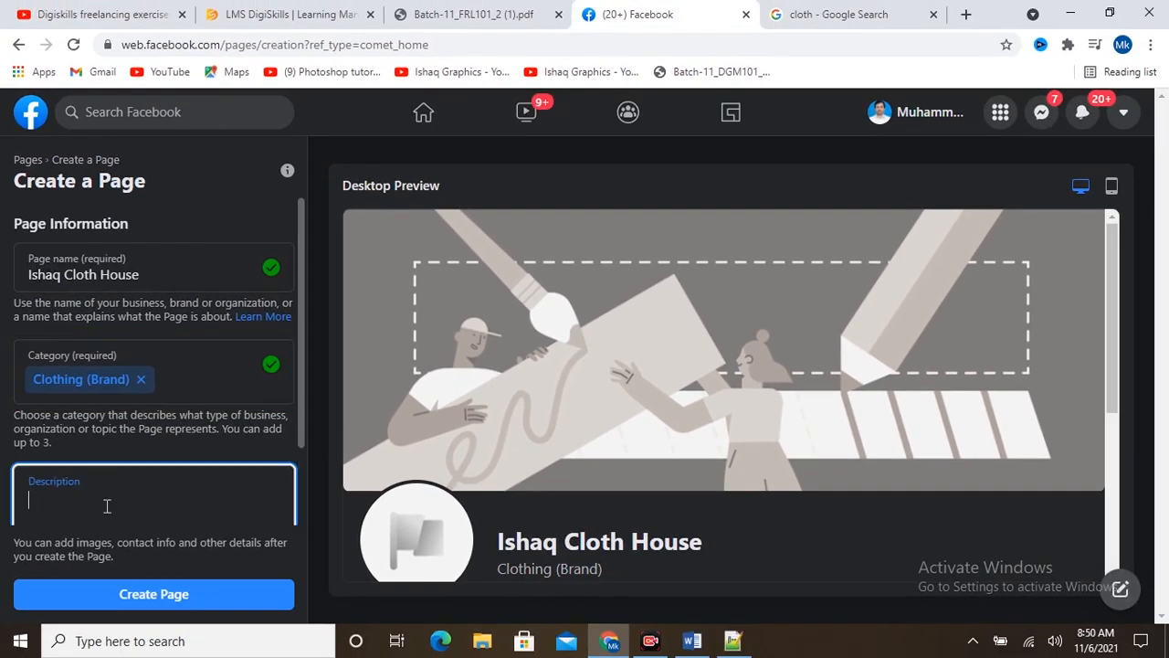
pyautogui.write("Welcome to Ishaq clothing House, It's a new clothing collection house where you people can buy cloth with a reasonable price online as will as offline")
pyautogui.moveTo(28, 447); pyautogui.dragTo(155, 518)
pyautogui.click(181, 476)
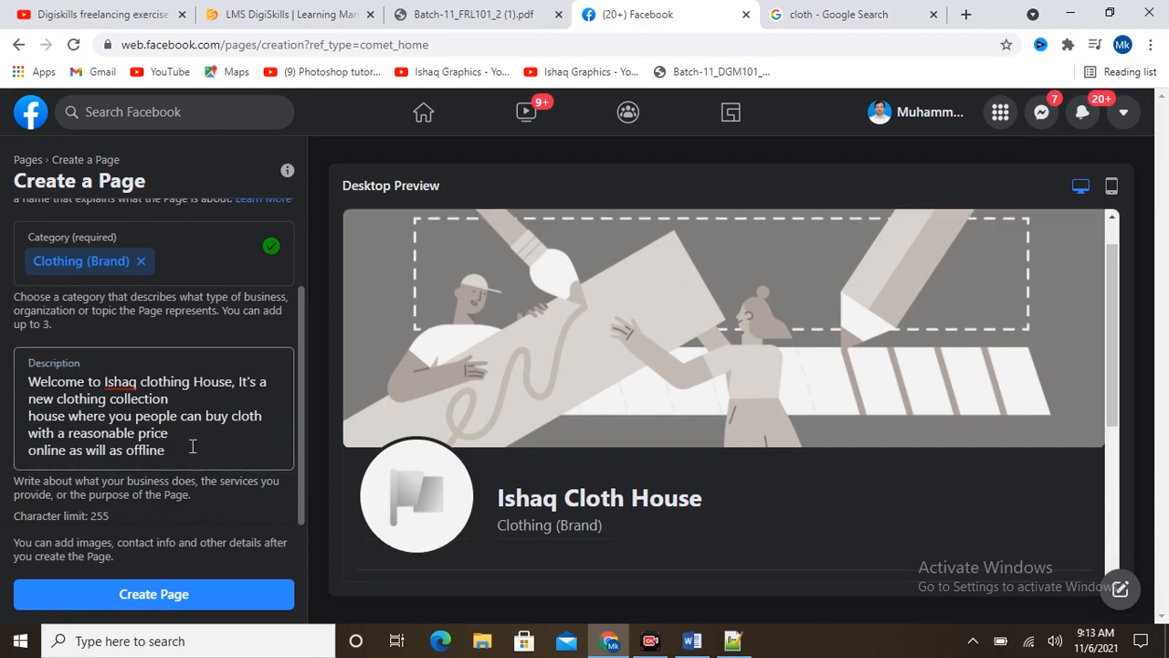
# Capture a screenshot of the completed Create a Page form with its desktop preview and copy it
pyautogui.click(972, 640)
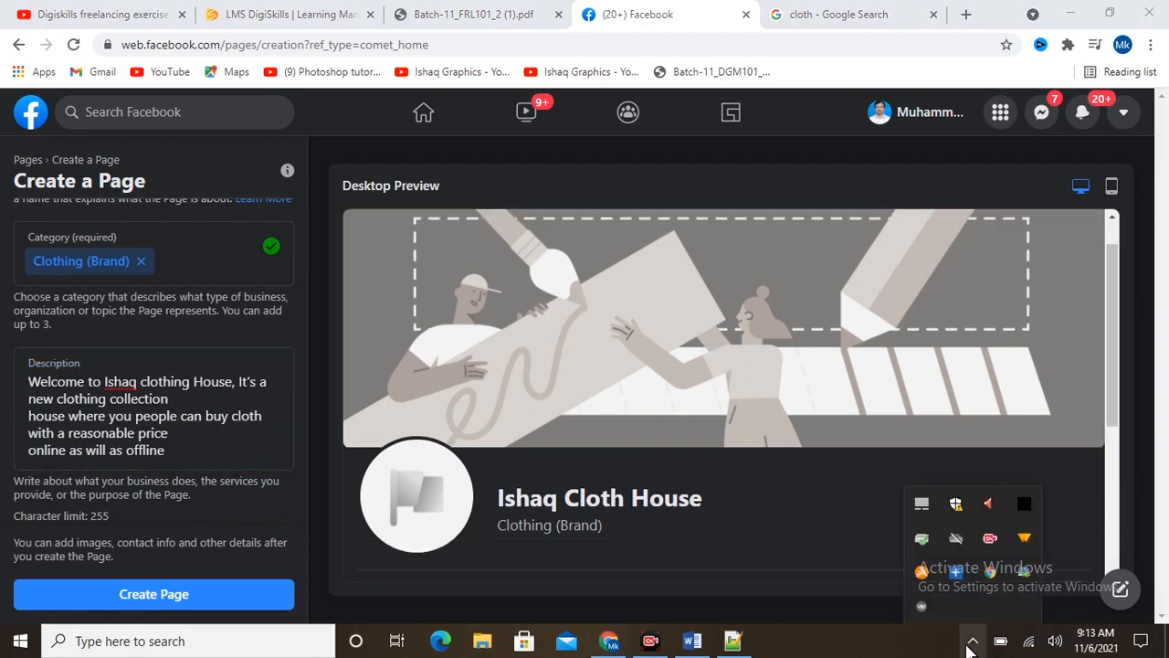
pyautogui.click(956, 576)
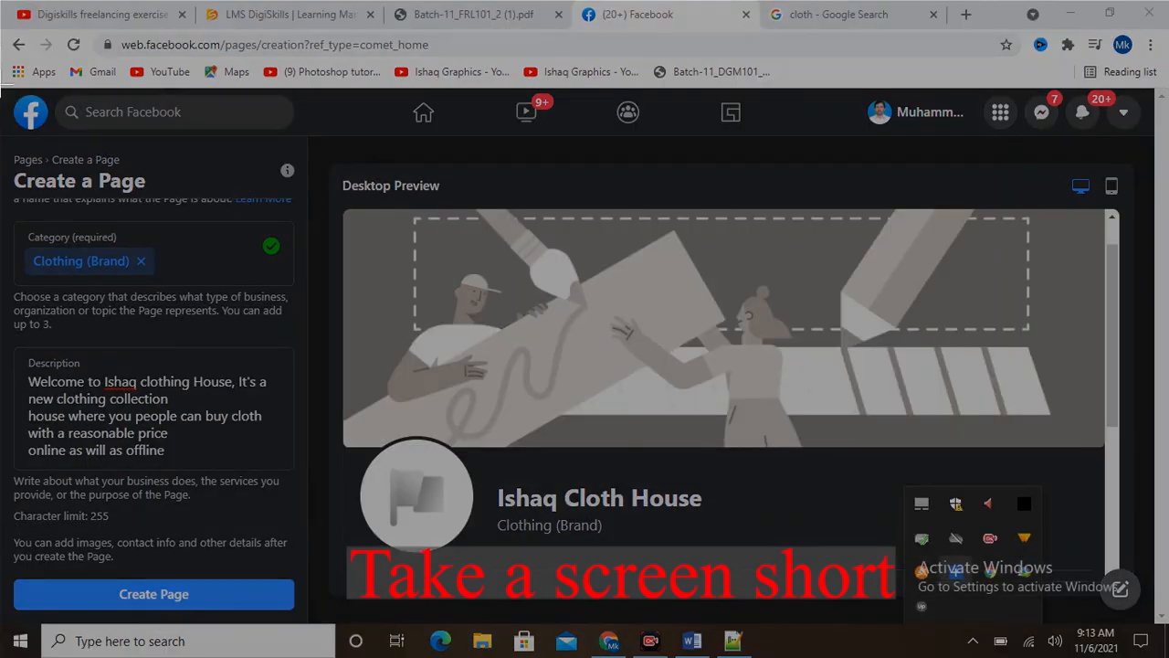
pyautogui.moveTo(1, 88)
pyautogui.mouseDown()
pyautogui.moveTo(227, 219)
pyautogui.moveTo(692, 404)
pyautogui.moveTo(1118, 522)
pyautogui.moveTo(1132, 567)
pyautogui.moveTo(1084, 609)
pyautogui.mouseUp()
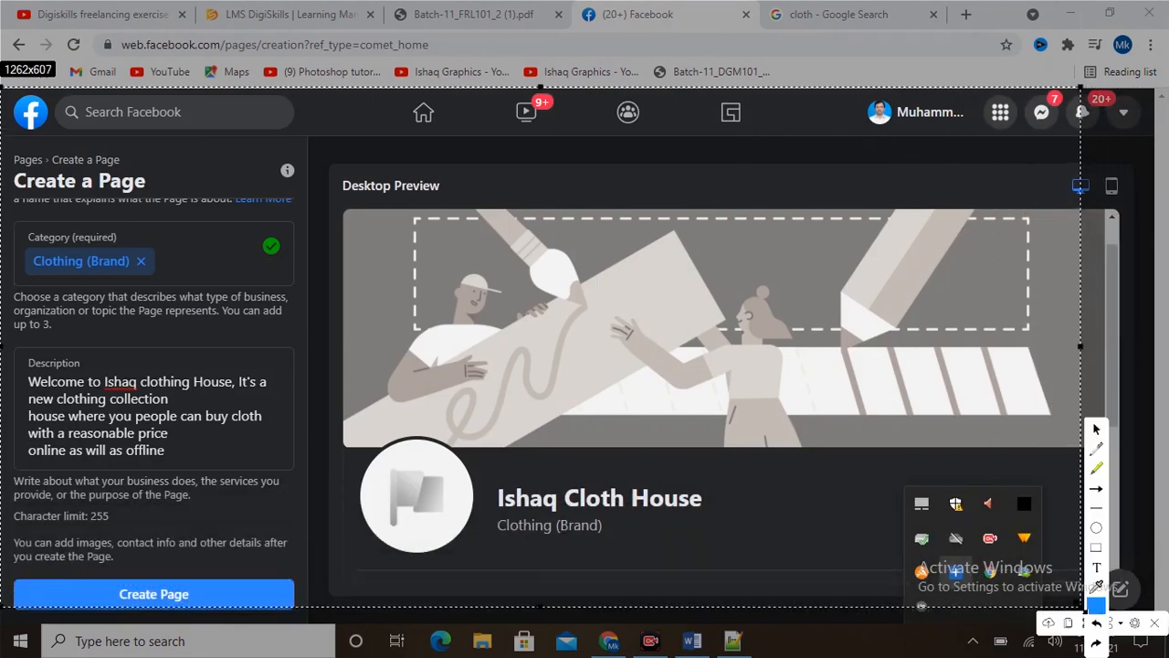
pyautogui.click(1082, 625)
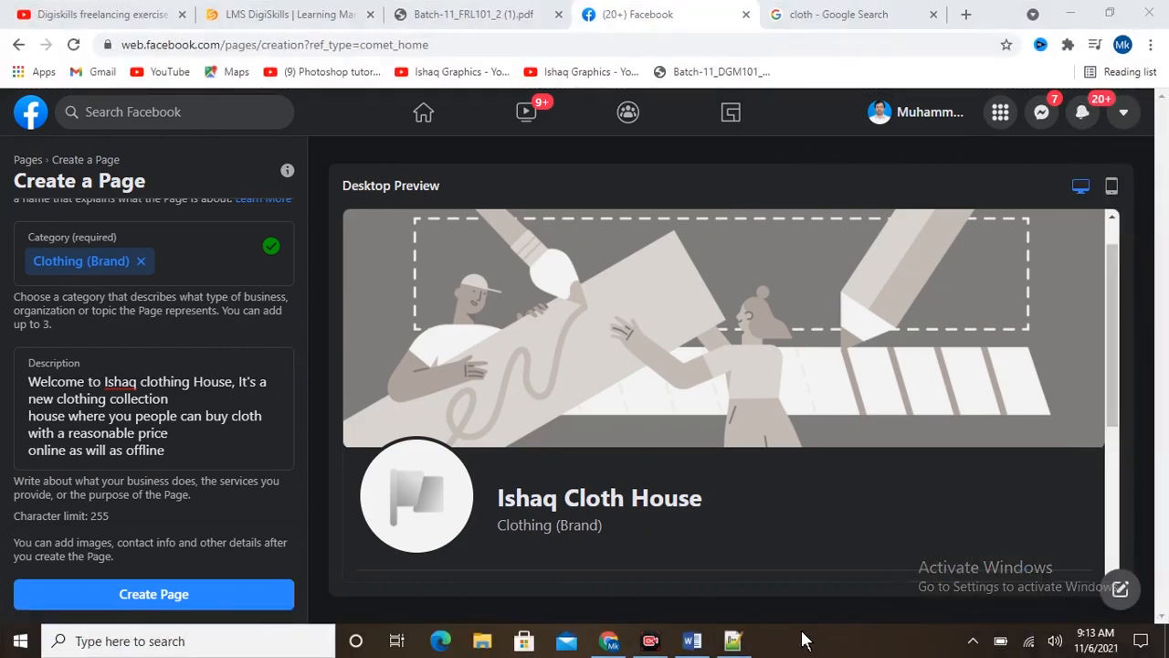
# Switch to Word and paste the screenshot on a new line below the Task 1 bullet about creating a Facebook page
pyautogui.click(693, 642)
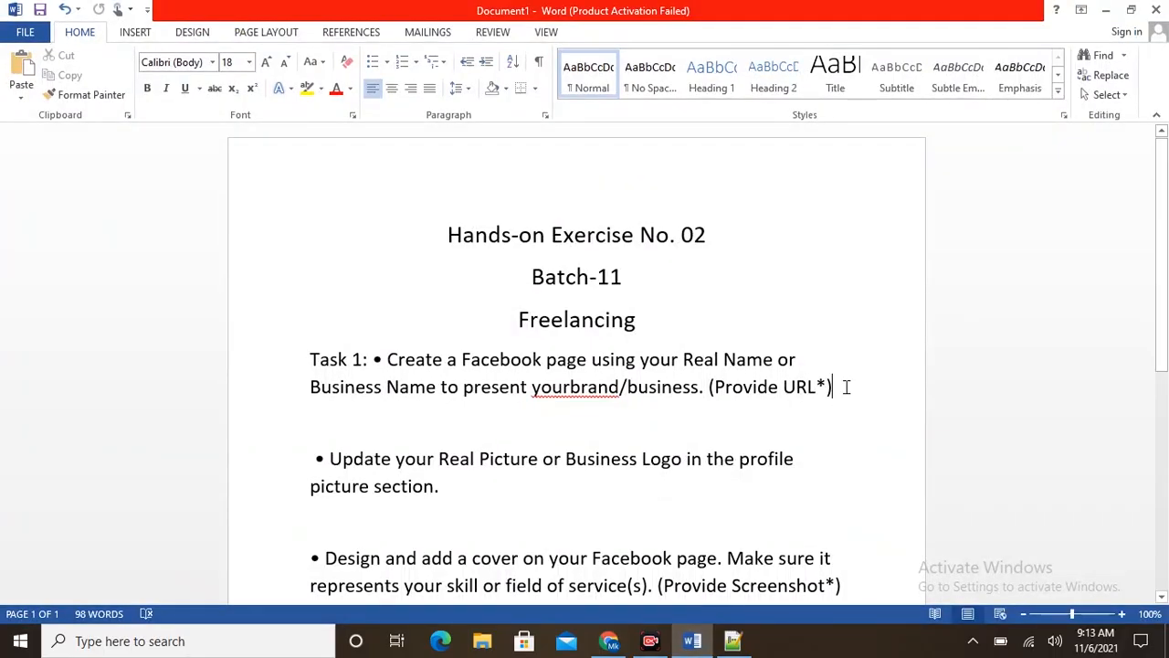
pyautogui.press('Return')
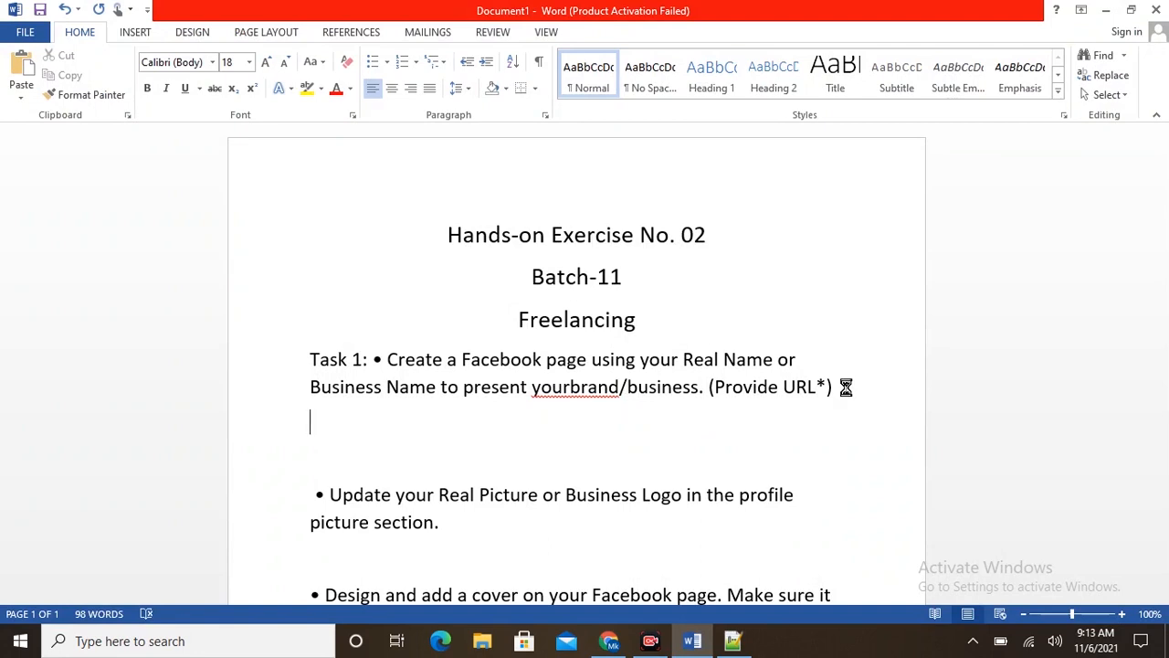
pyautogui.hotkey('ctrl', 'v')
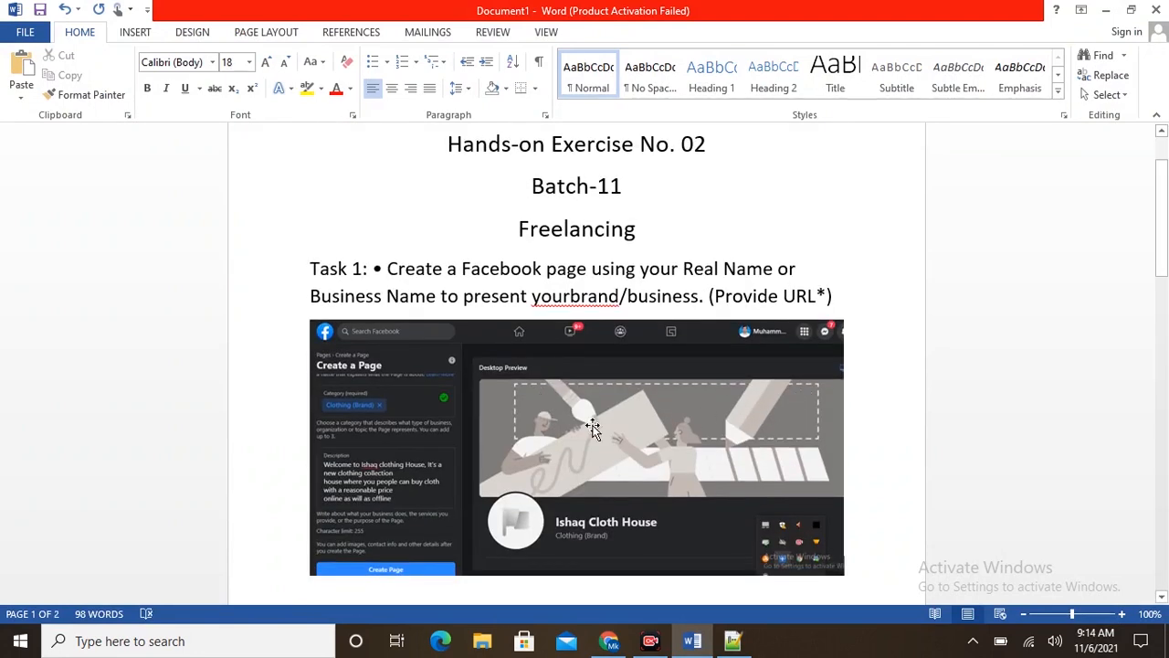
# Switch back to Facebook in Chrome, create the Ishaq Cloth House page and bring up its profile and cover photo options
pyautogui.click(608, 640)
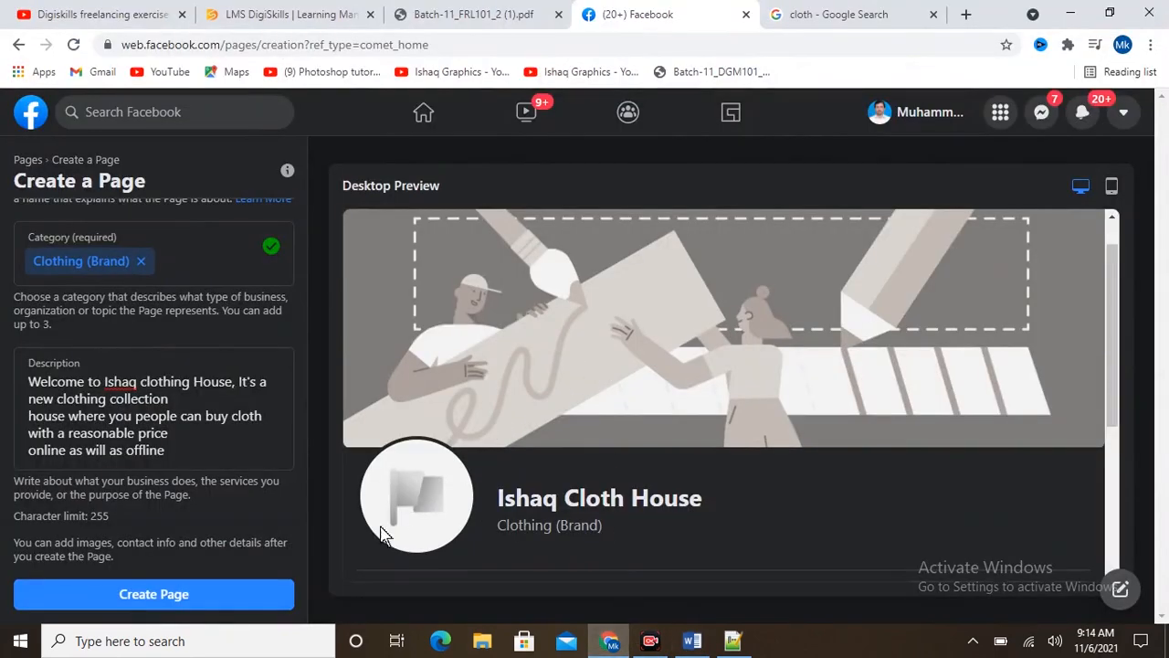
pyautogui.click(222, 596)
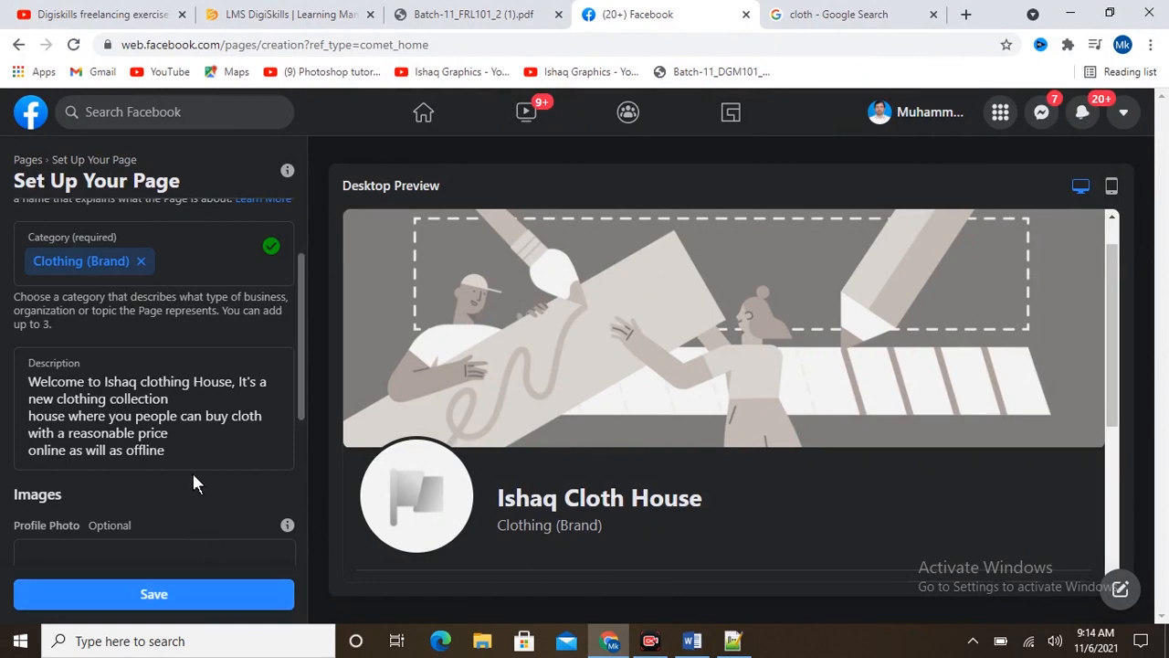
pyautogui.scroll(-3, 193, 482)
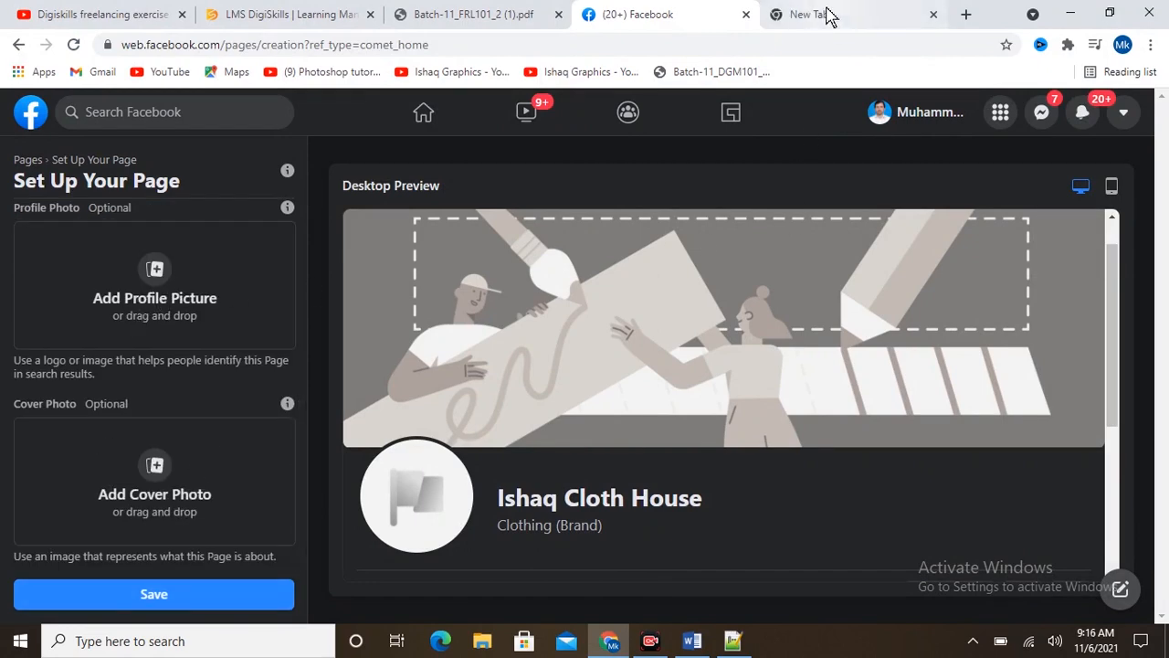
# Search Google for "cloth" in the other browser tab and show the image results
pyautogui.click(794, 14)
pyautogui.click(510, 356)
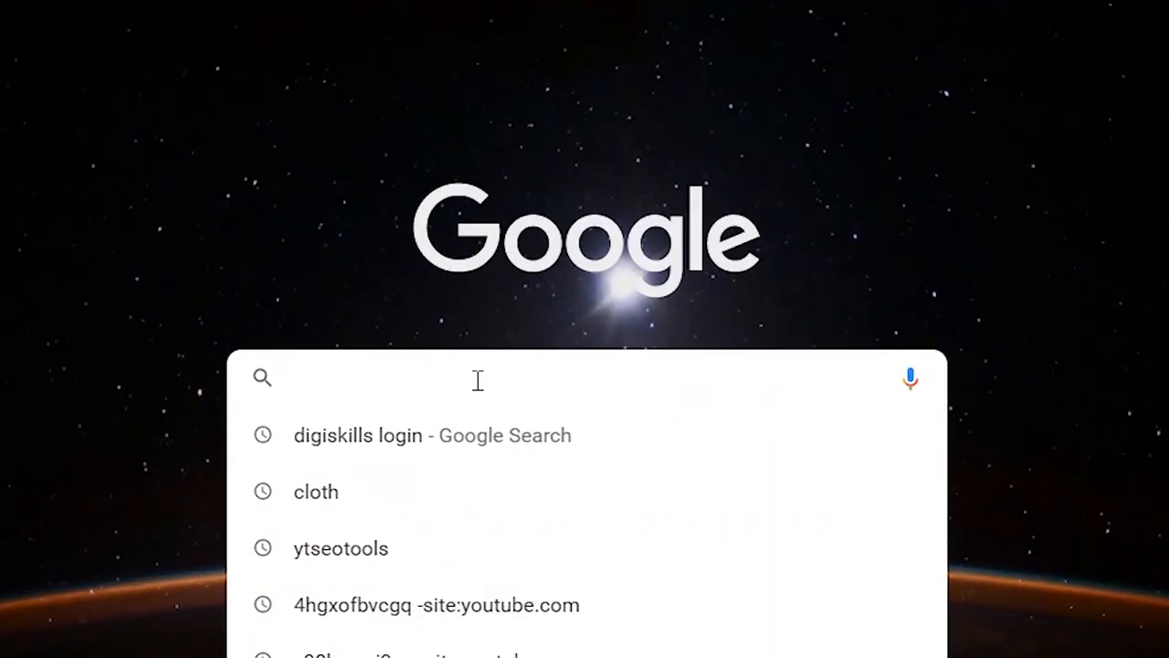
pyautogui.write('colth')
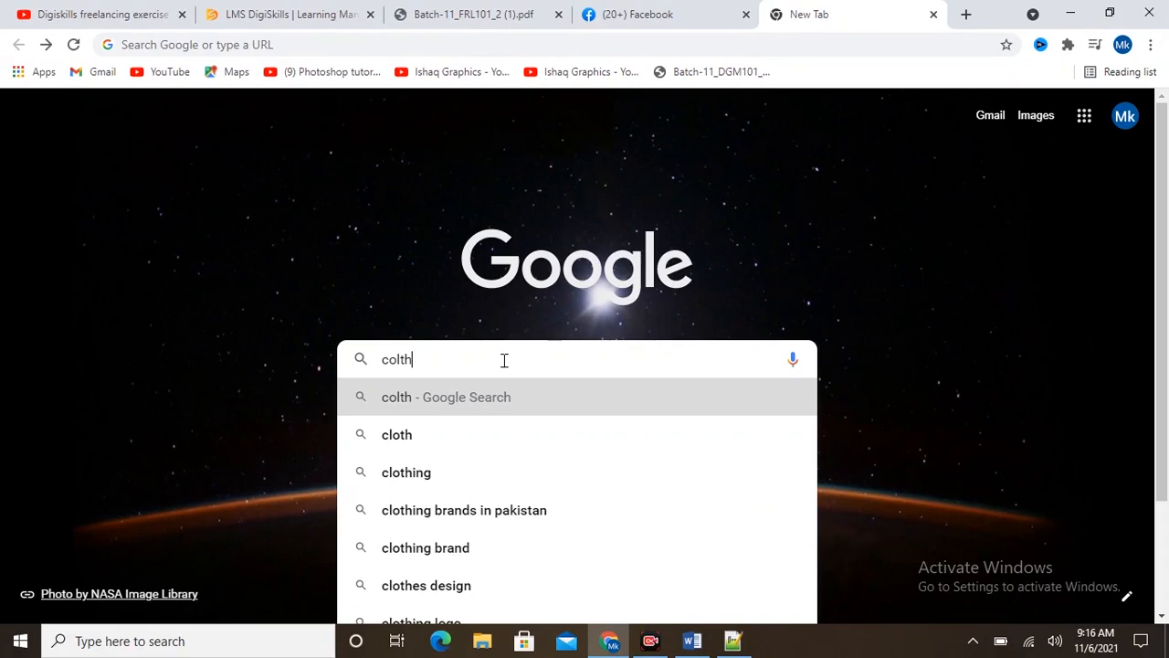
pyautogui.click(444, 435)
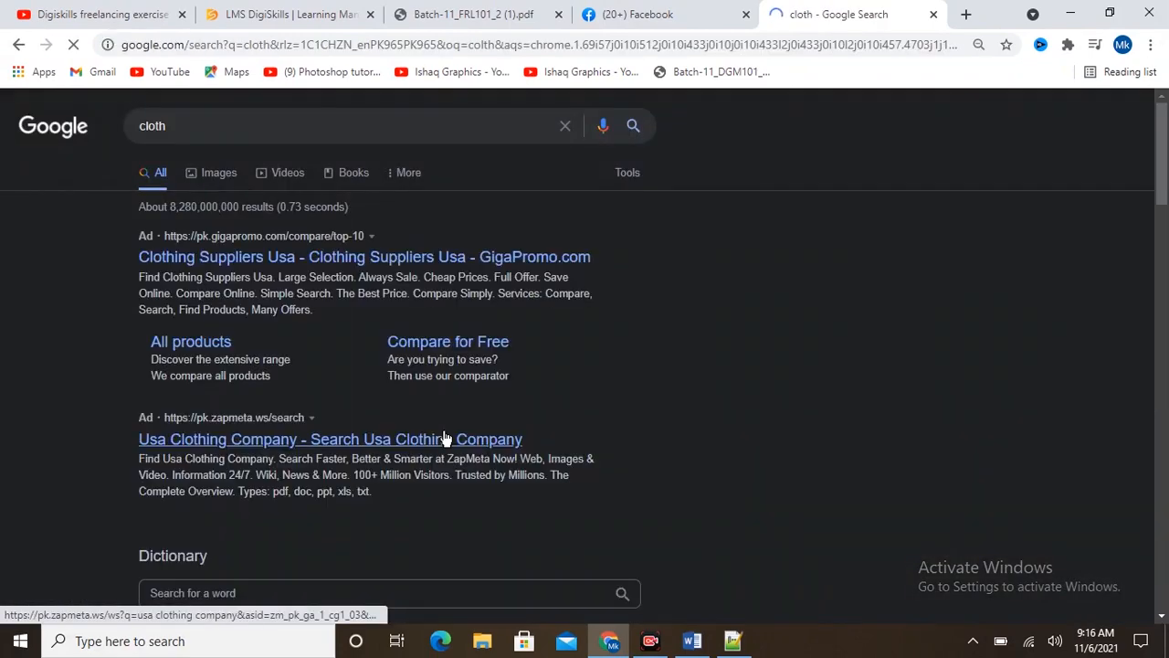
pyautogui.click(224, 177)
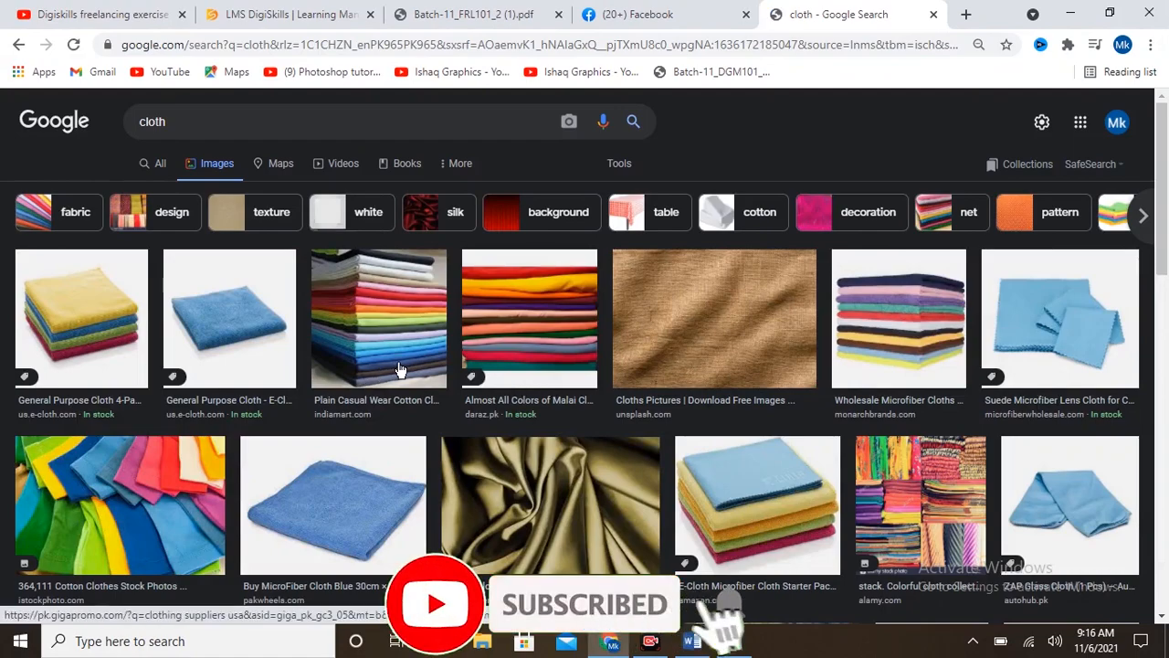
# Save the Pixabay "Cloth Textile Fabric" photo from the image results to the Desktop as a JPEG named "cloth"
pyautogui.scroll(-4, 399, 369)
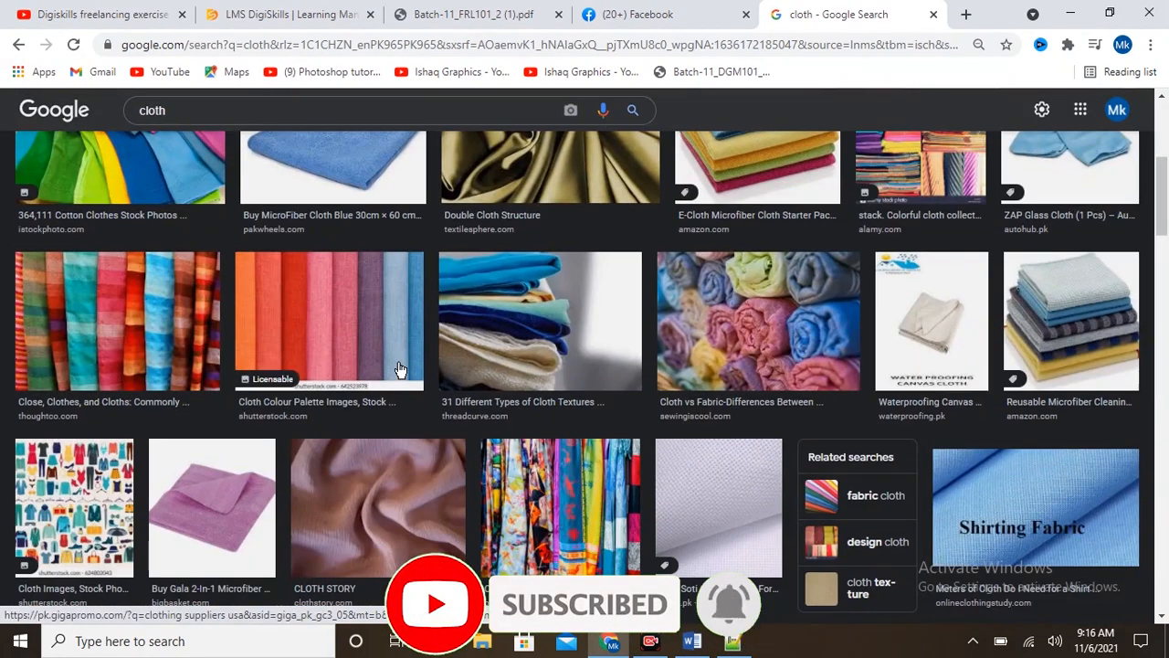
pyautogui.scroll(-4, 399, 369)
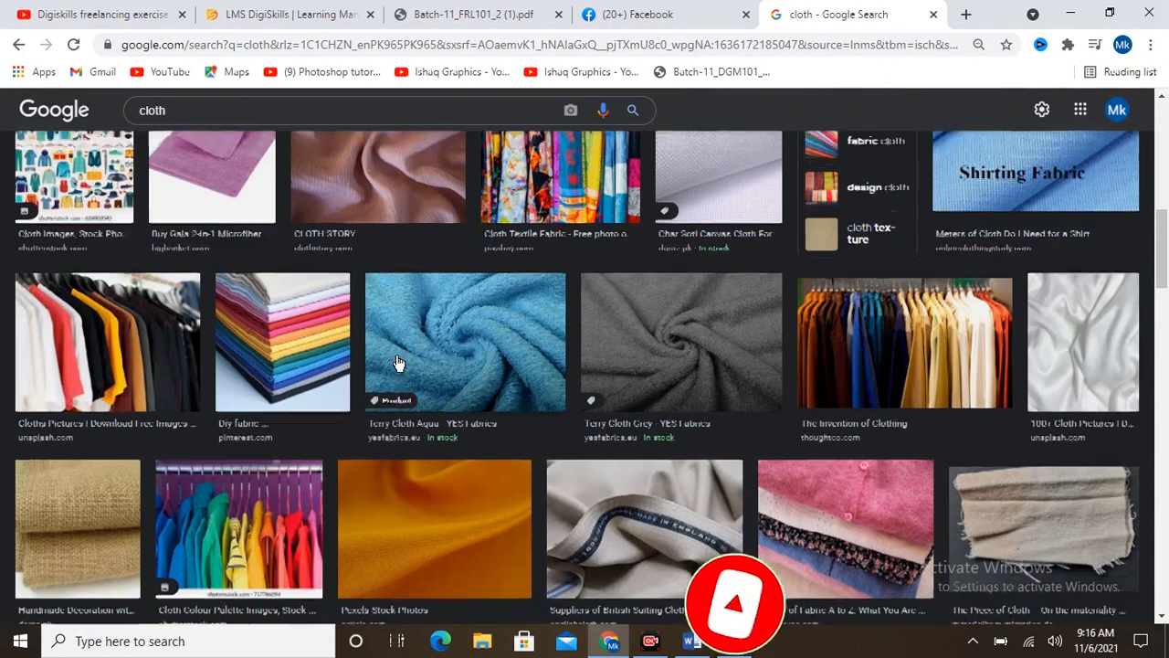
pyautogui.scroll(4, 399, 369)
pyautogui.click(566, 501)
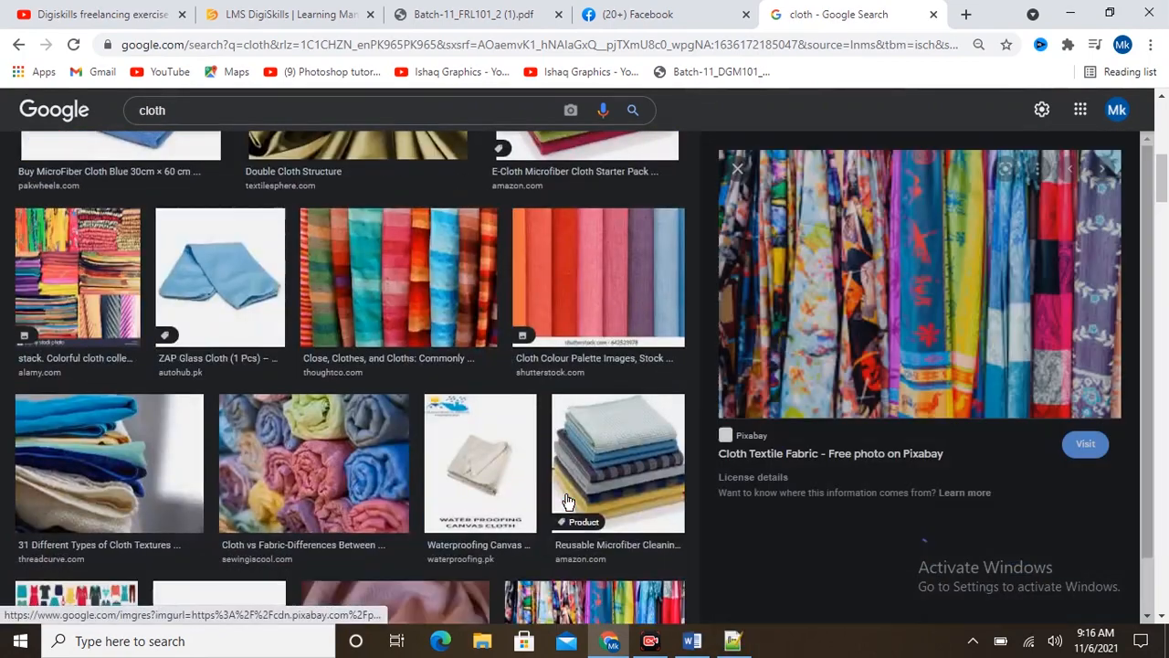
pyautogui.rightClick(904, 266)
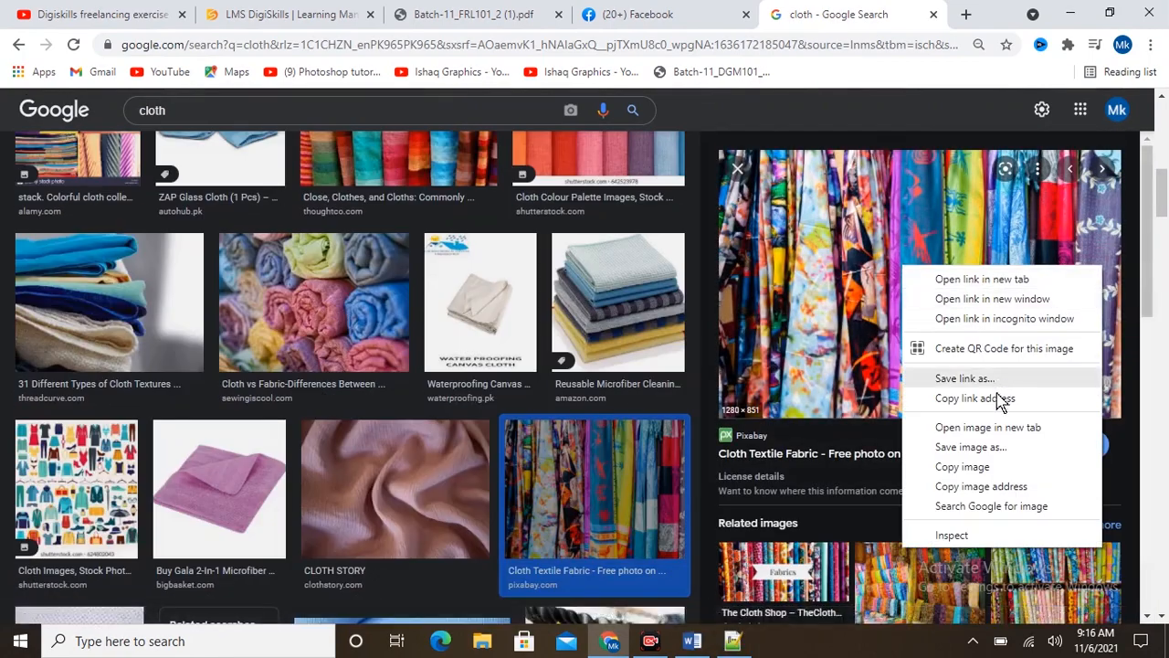
pyautogui.click(989, 449)
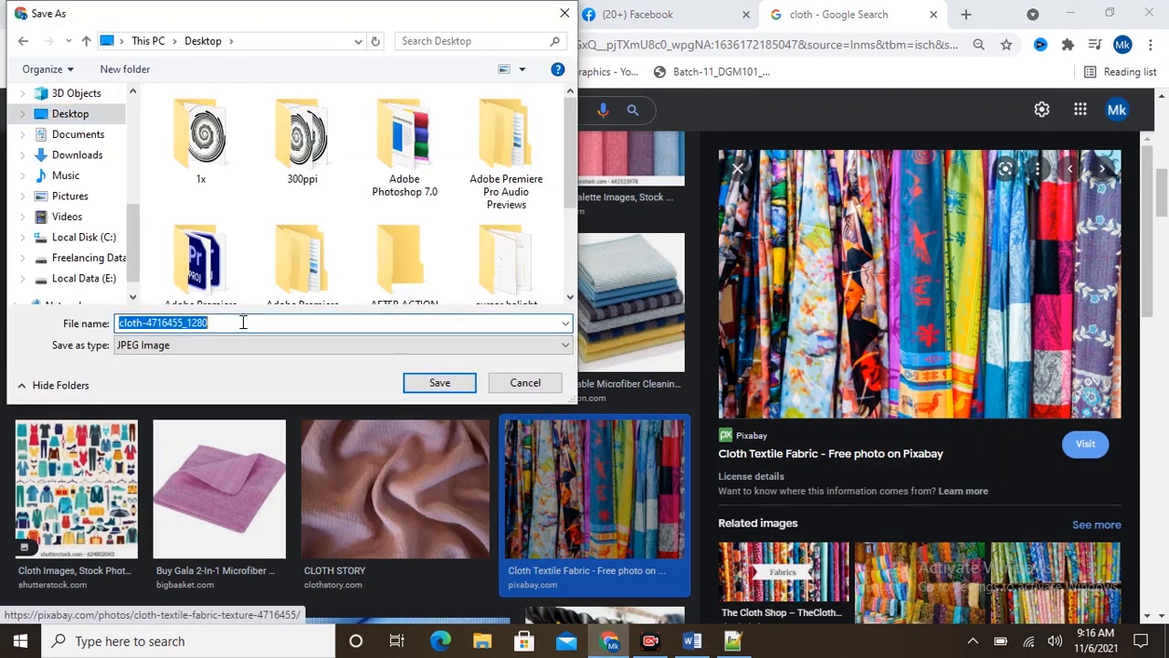
pyautogui.write('cloth')
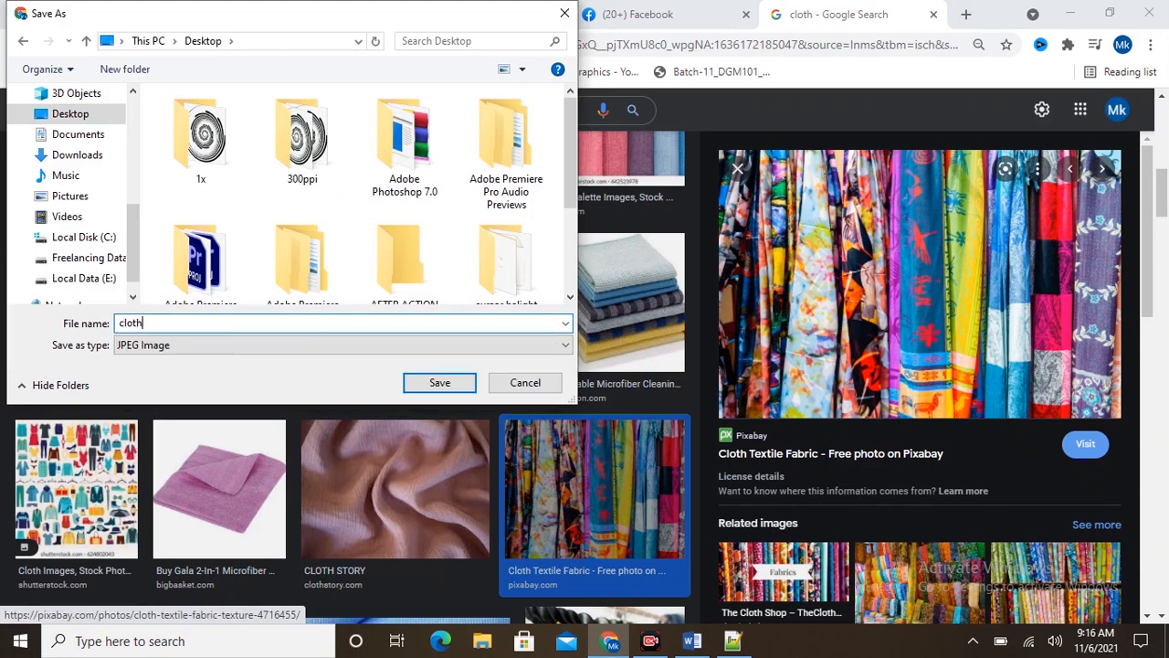
pyautogui.press('Return')
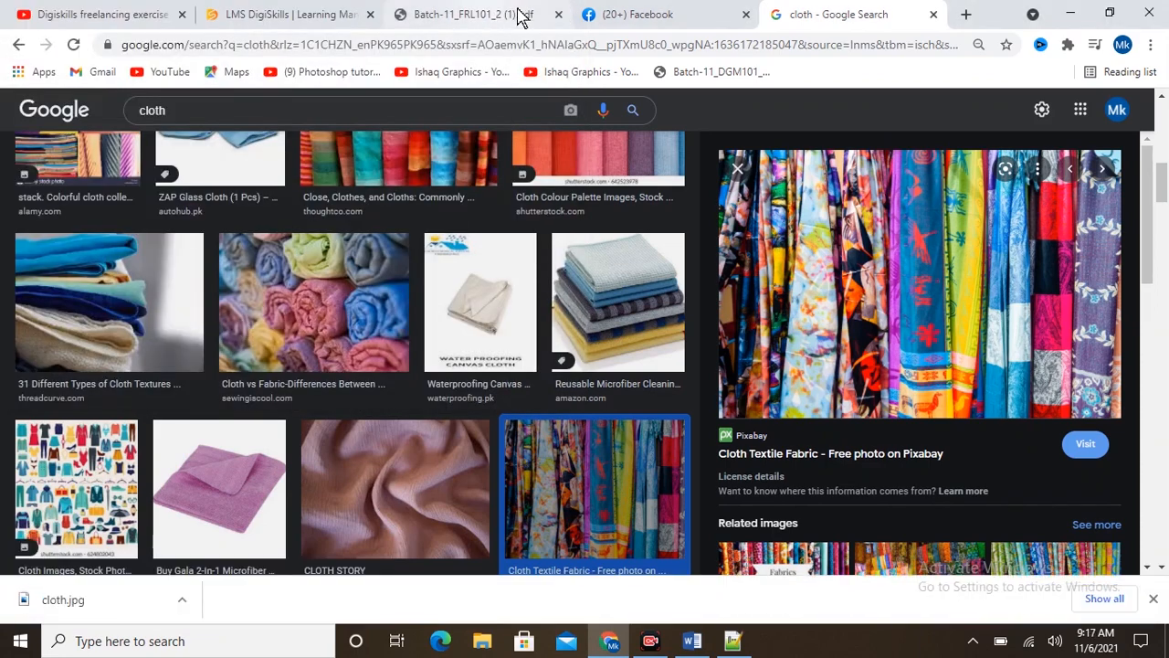
# Upload the "cloth" image from the Desktop as the Facebook page's profile picture
pyautogui.click(598, 13)
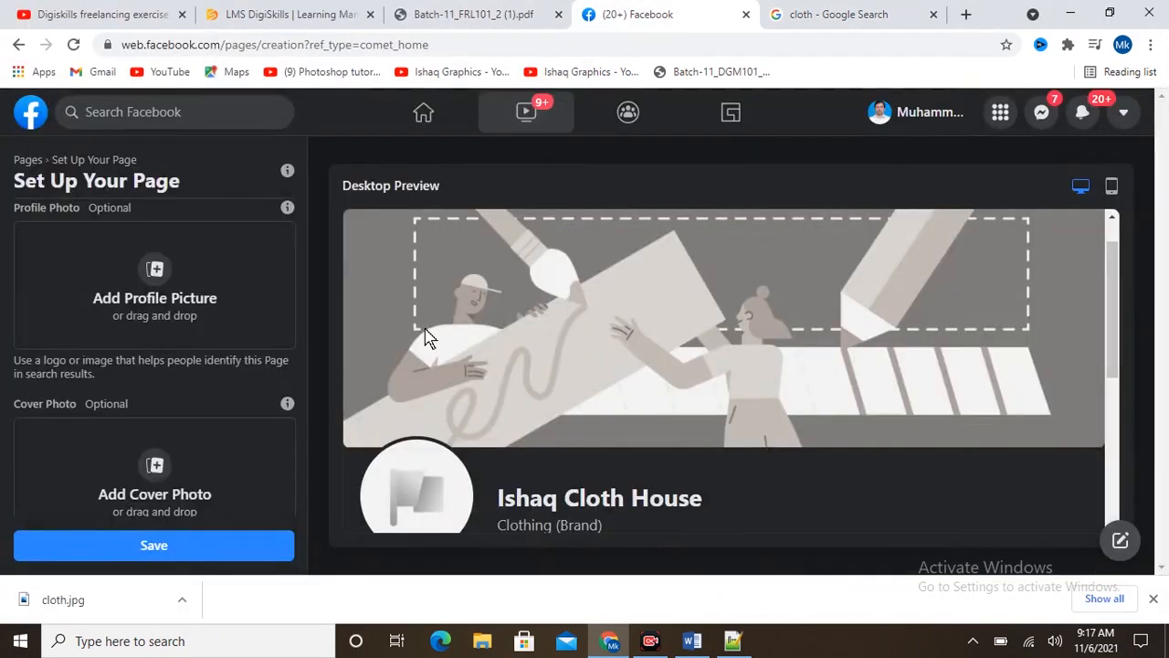
pyautogui.click(162, 299)
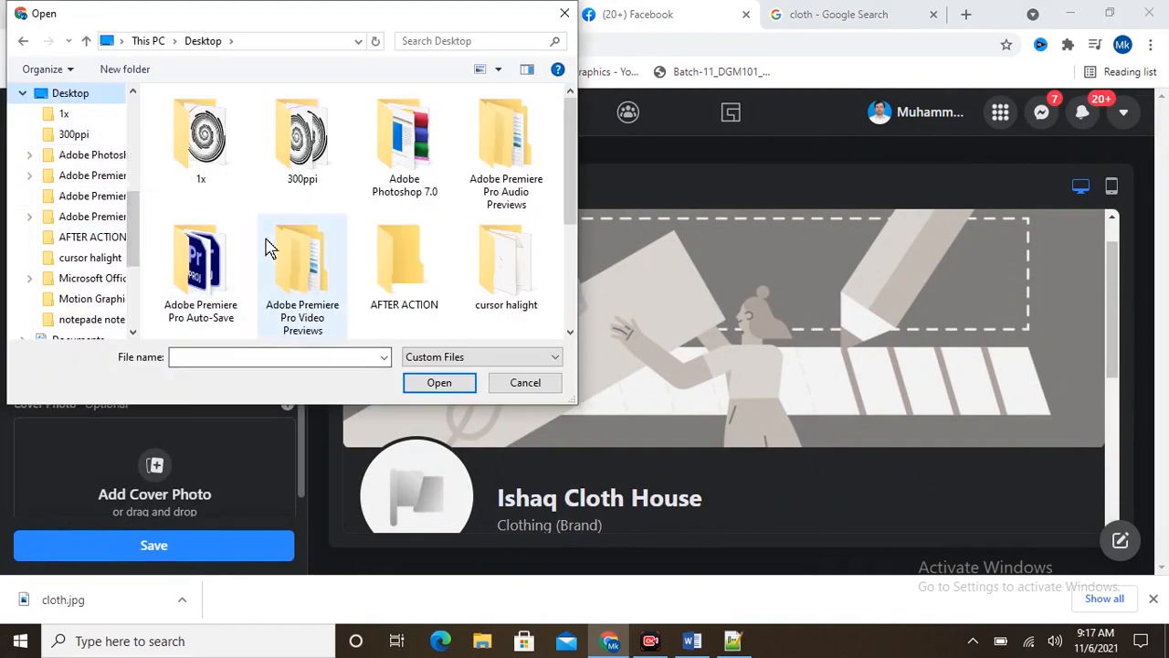
pyautogui.scroll(-3, 265, 248)
pyautogui.click(505, 169)
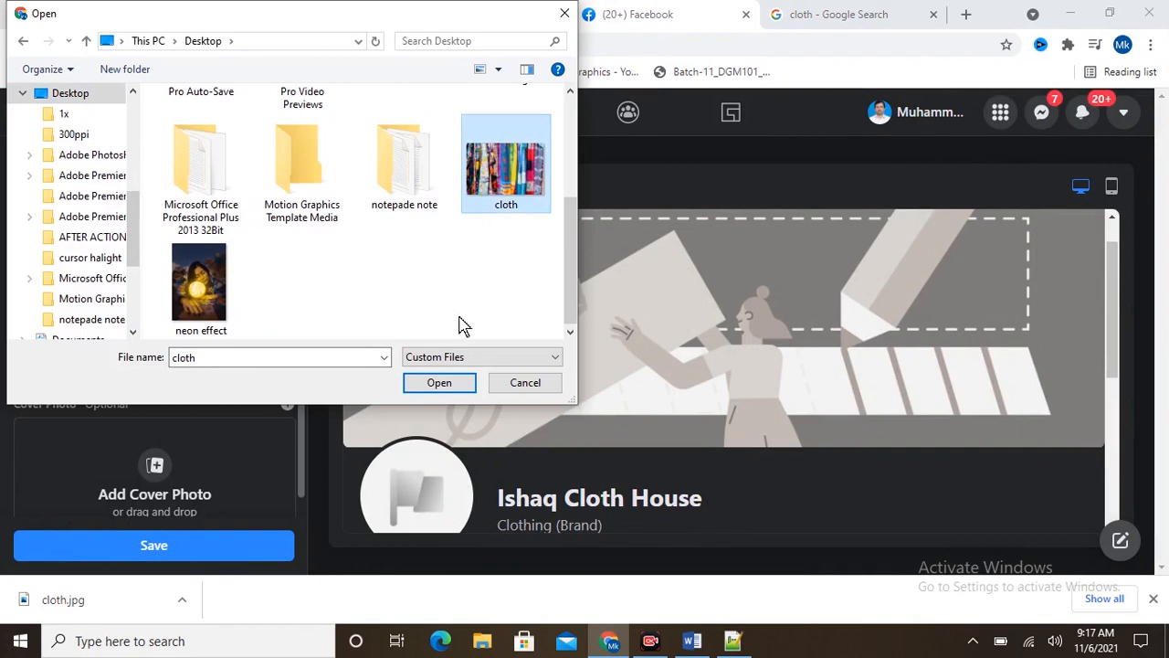
pyautogui.click(445, 384)
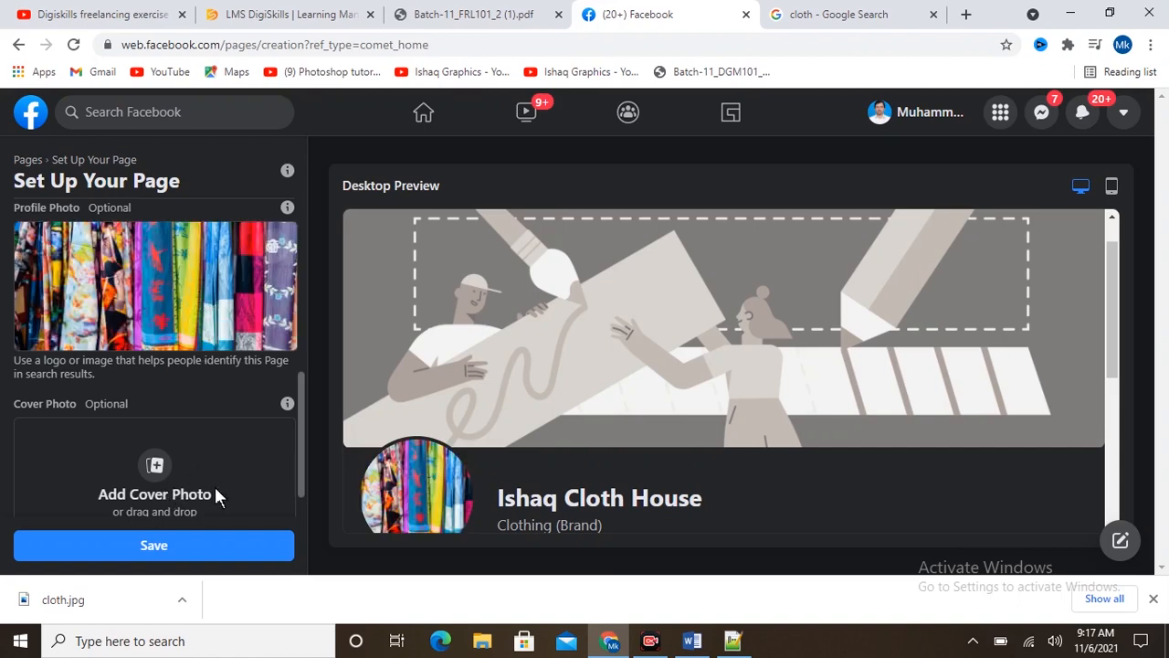
# Return to the Google image search tab and search for "cloth cover photo"
pyautogui.click(827, 23)
pyautogui.scroll(5, 473, 128)
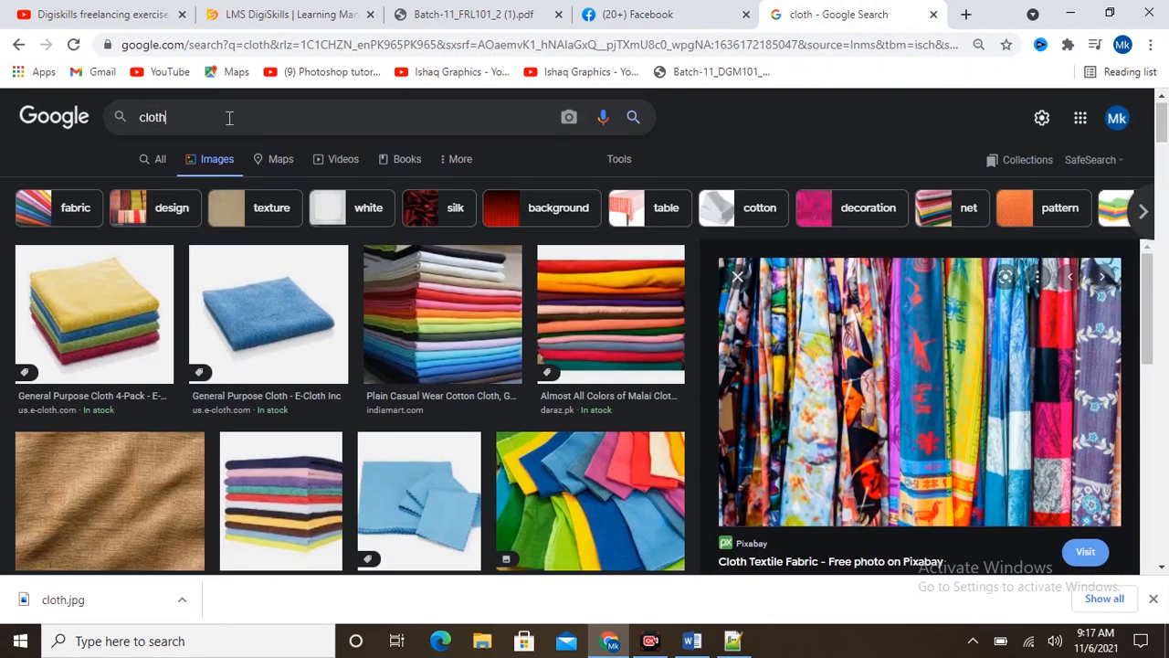
pyautogui.click(274, 125)
pyautogui.write('cover')
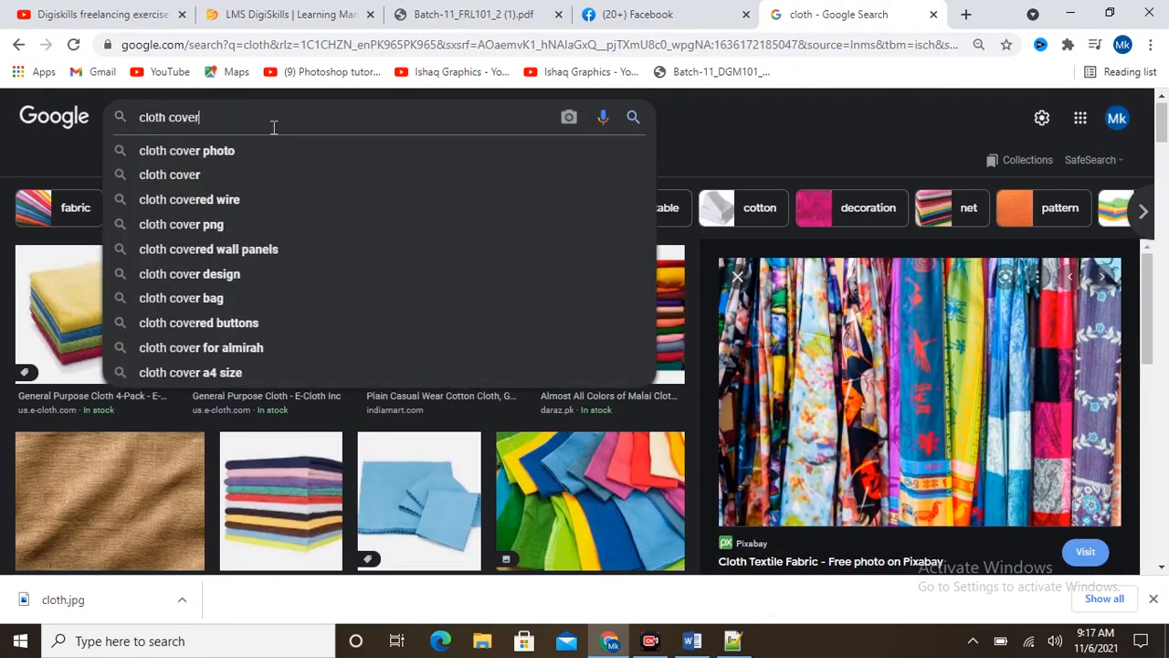
pyautogui.click(212, 150)
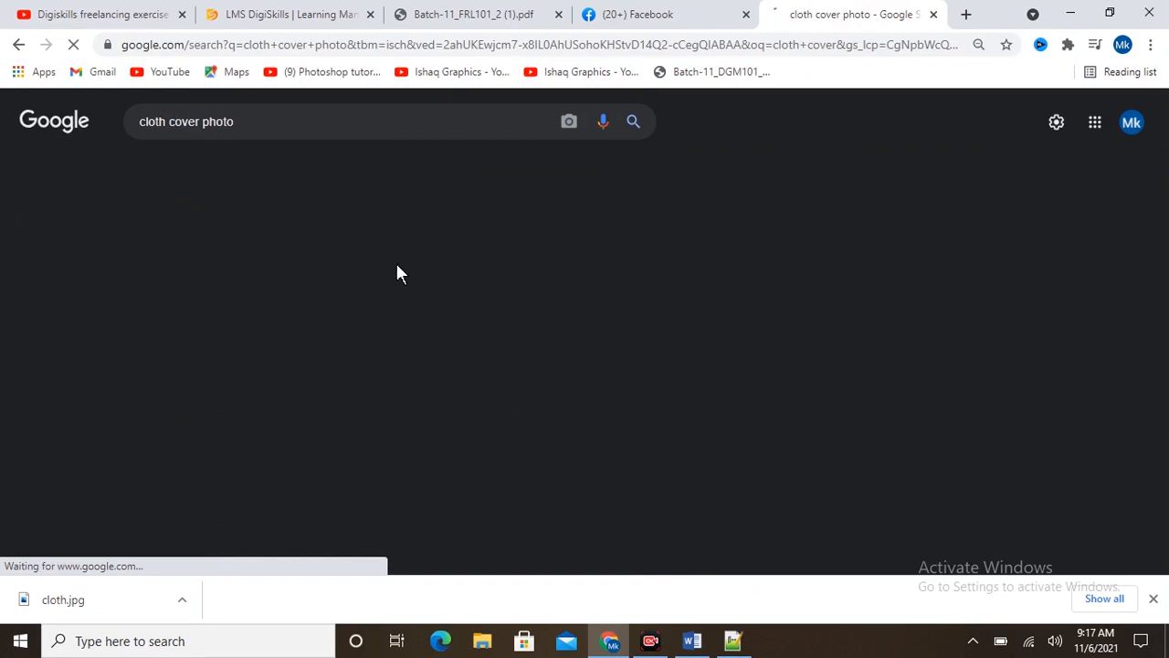
# Save the Kombucha Kamp "Hand Cut Cloth Cover" picture from the image results to the Desktop as a JPEG named "cover"
pyautogui.scroll(-3, 398, 281)
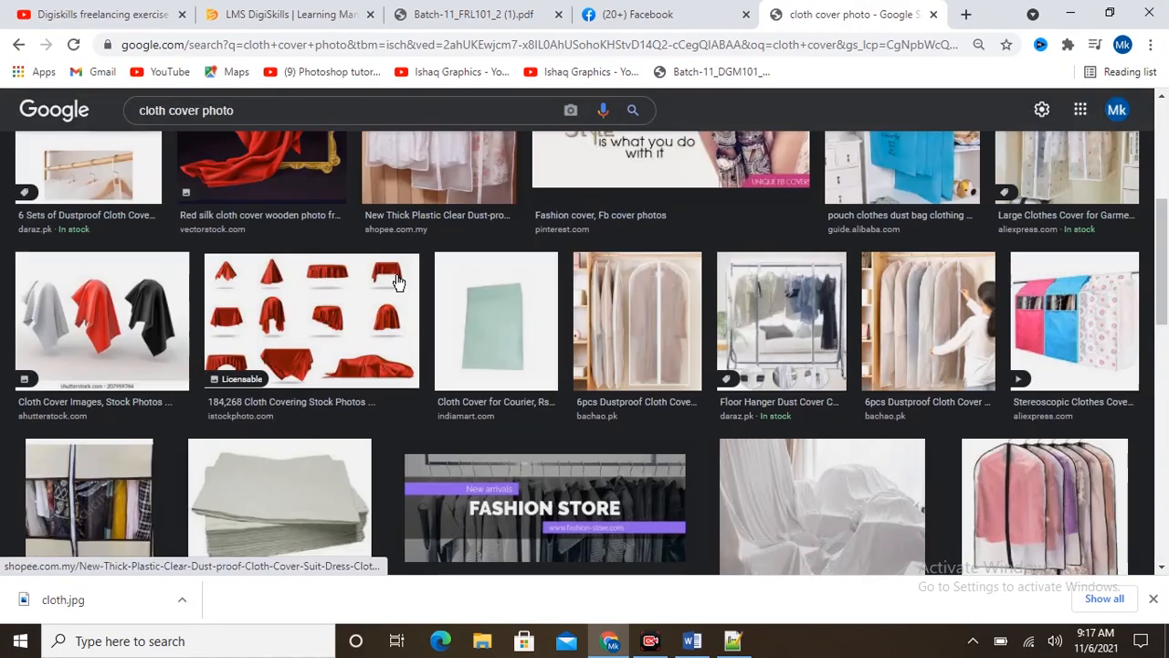
pyautogui.scroll(-4, 399, 282)
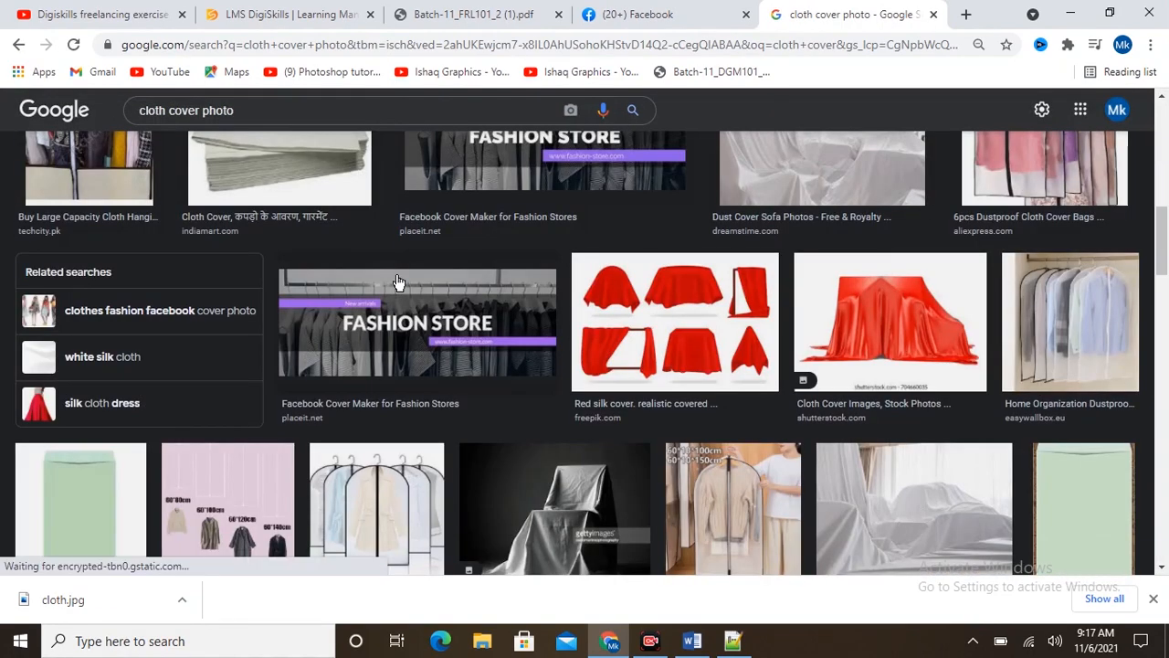
pyautogui.scroll(-3, 398, 281)
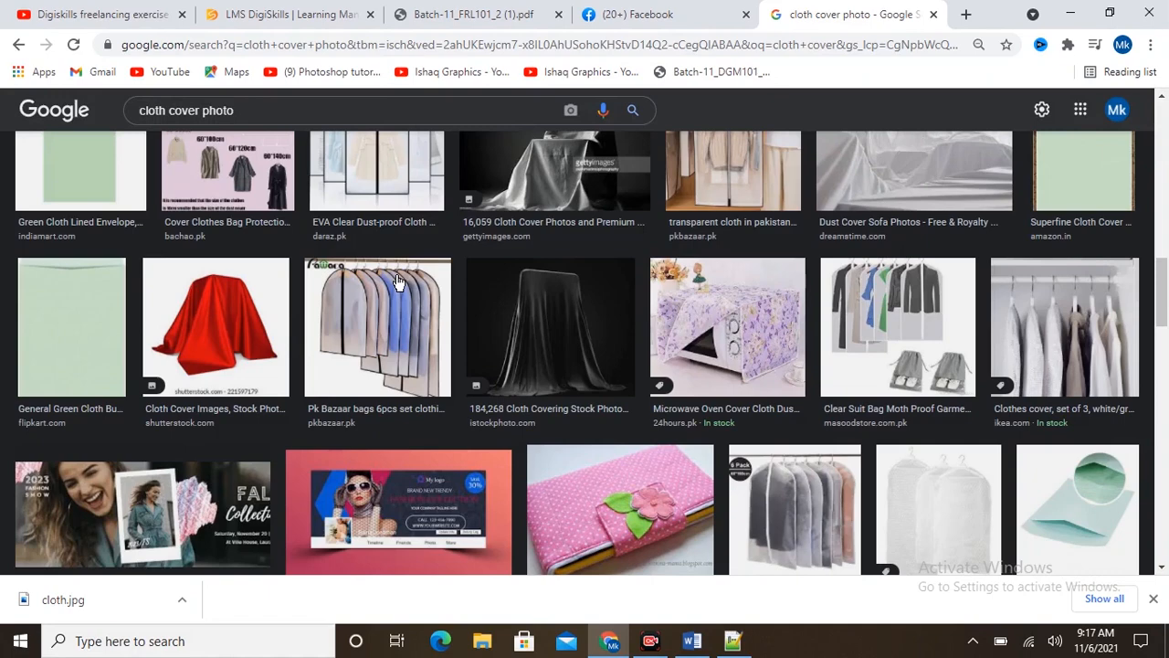
pyautogui.scroll(-8, 398, 281)
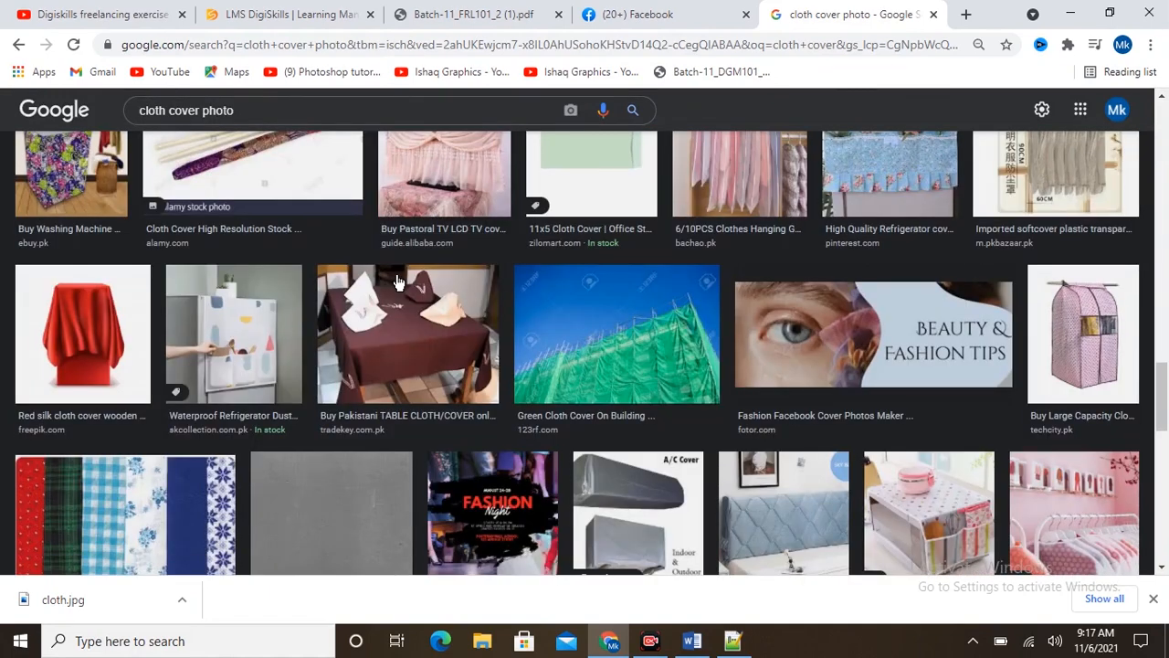
pyautogui.scroll(-3, 398, 282)
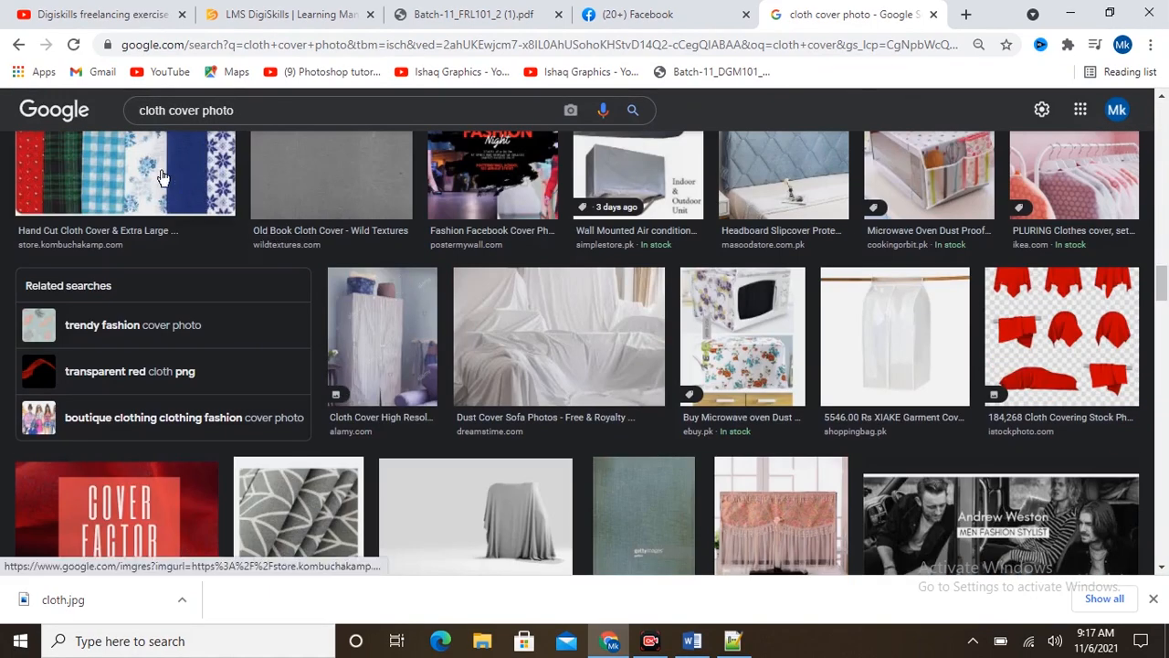
pyautogui.click(163, 176)
pyautogui.rightClick(948, 224)
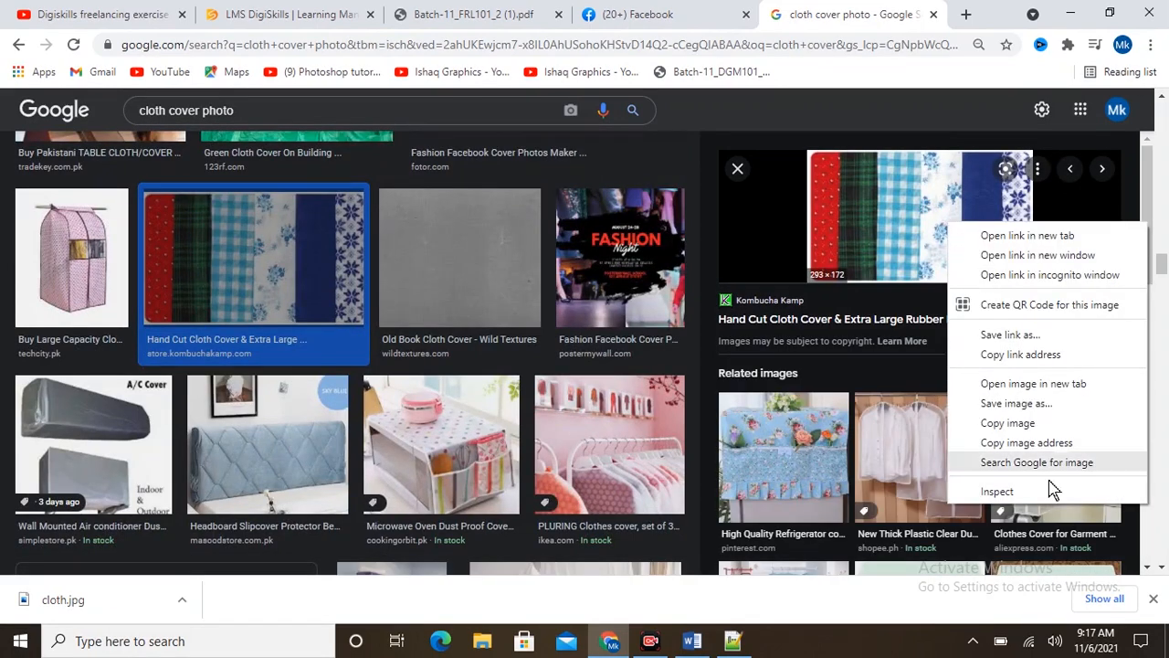
pyautogui.click(1027, 411)
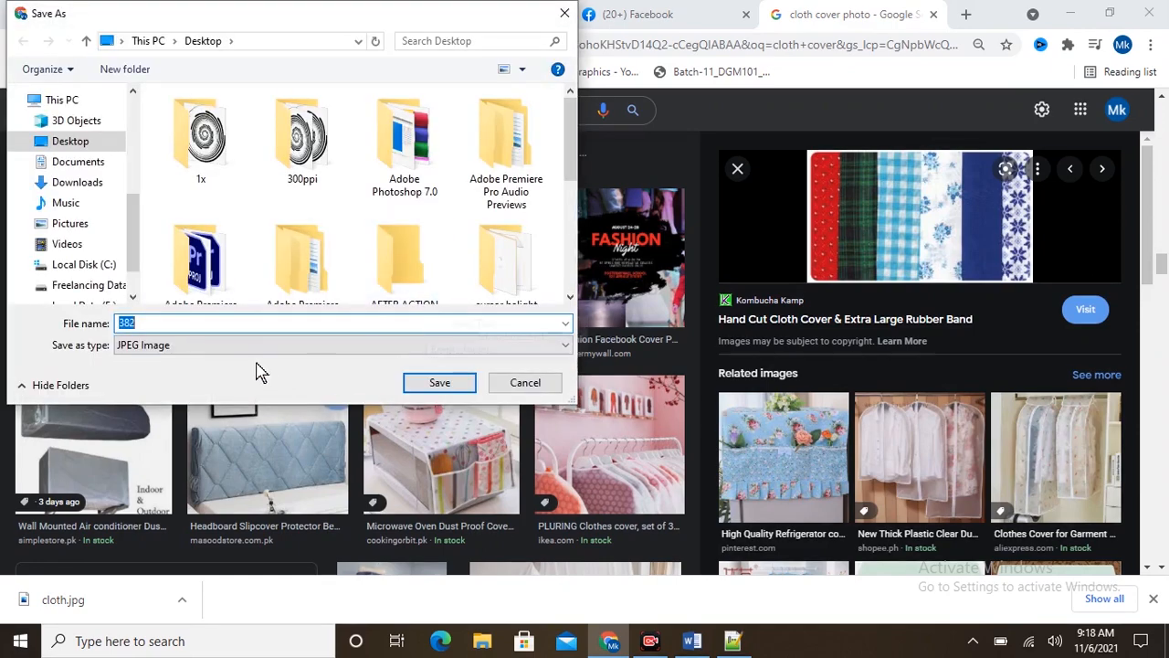
pyautogui.click(257, 323)
pyautogui.press('Return')
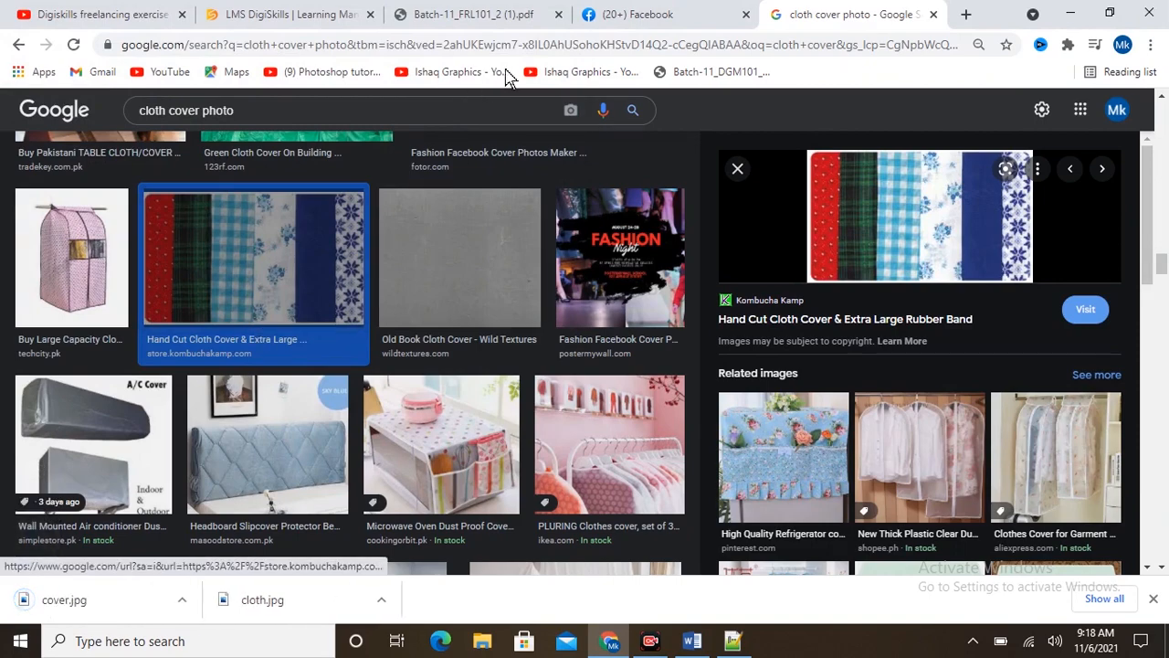
# Return to the Facebook page setup and upload the "cover" image from the Desktop as the page's cover photo
pyautogui.click(619, 20)
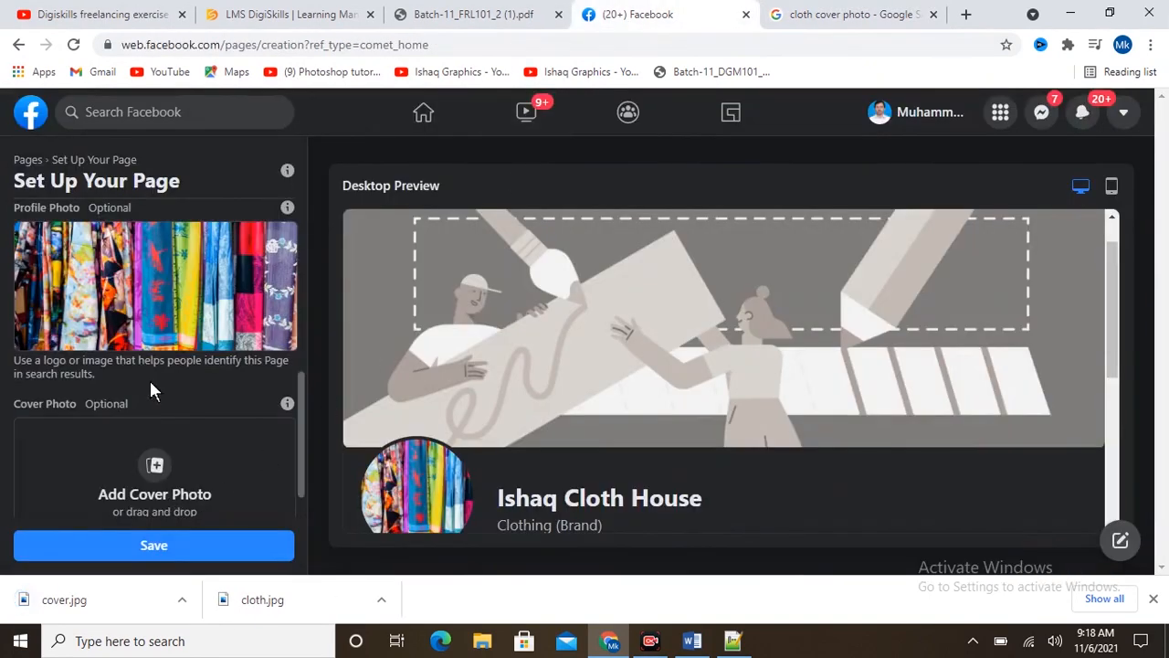
pyautogui.scroll(-1, 154, 402)
pyautogui.click(155, 420)
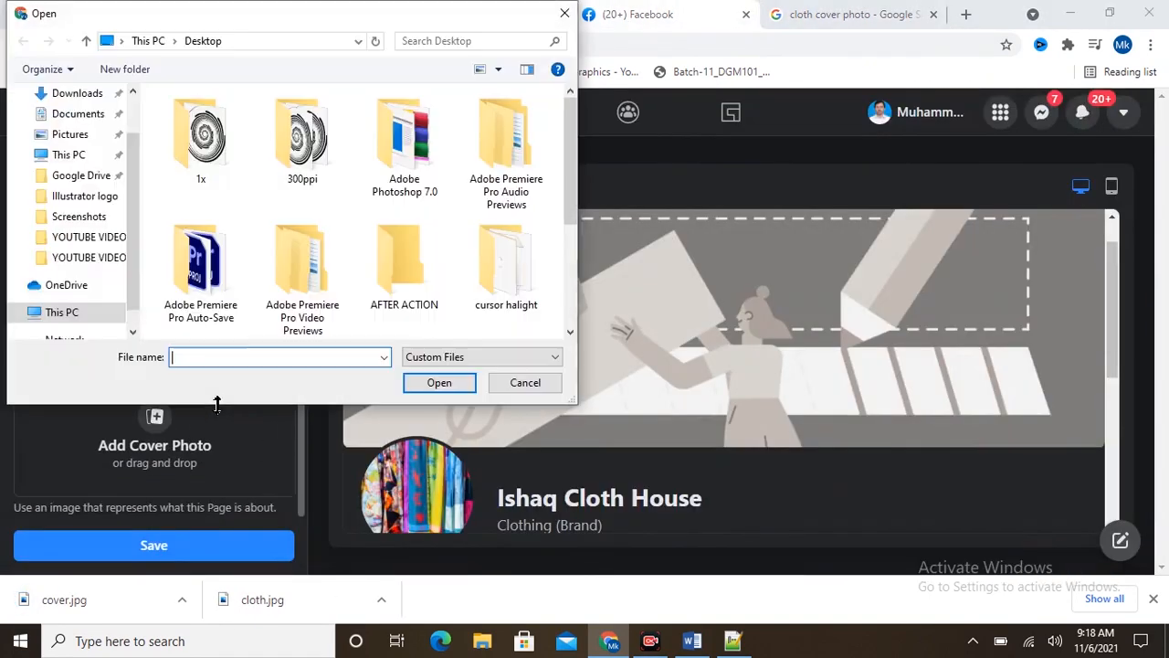
pyautogui.scroll(-1, 293, 251)
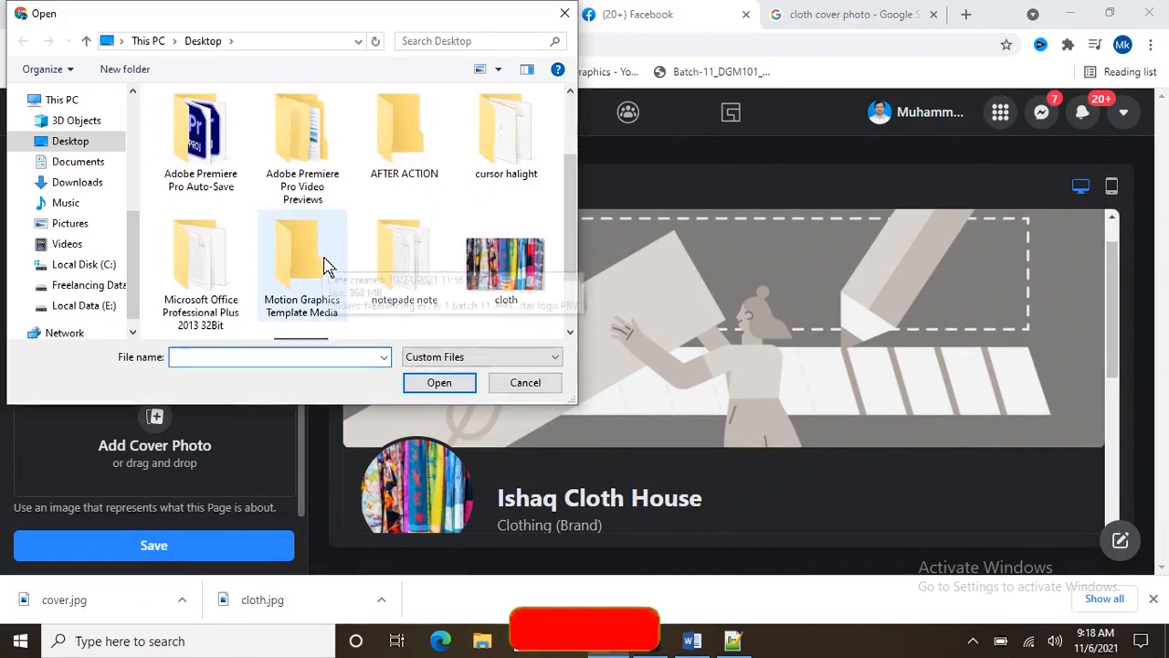
pyautogui.scroll(-1, 511, 288)
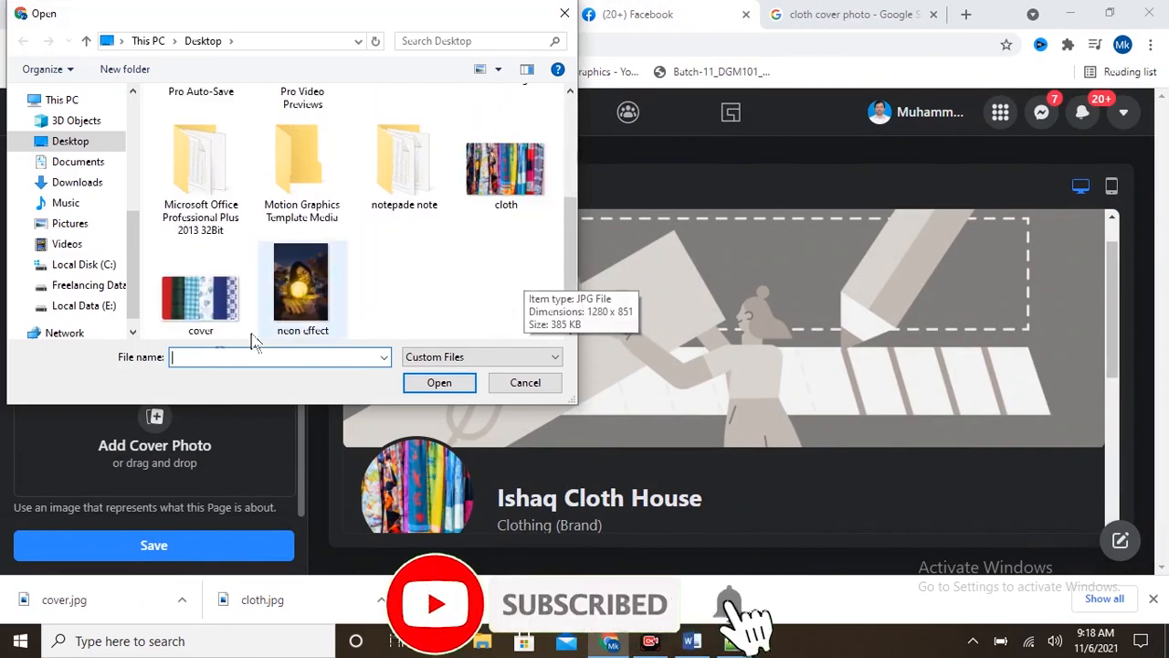
pyautogui.click(202, 301)
pyautogui.click(433, 382)
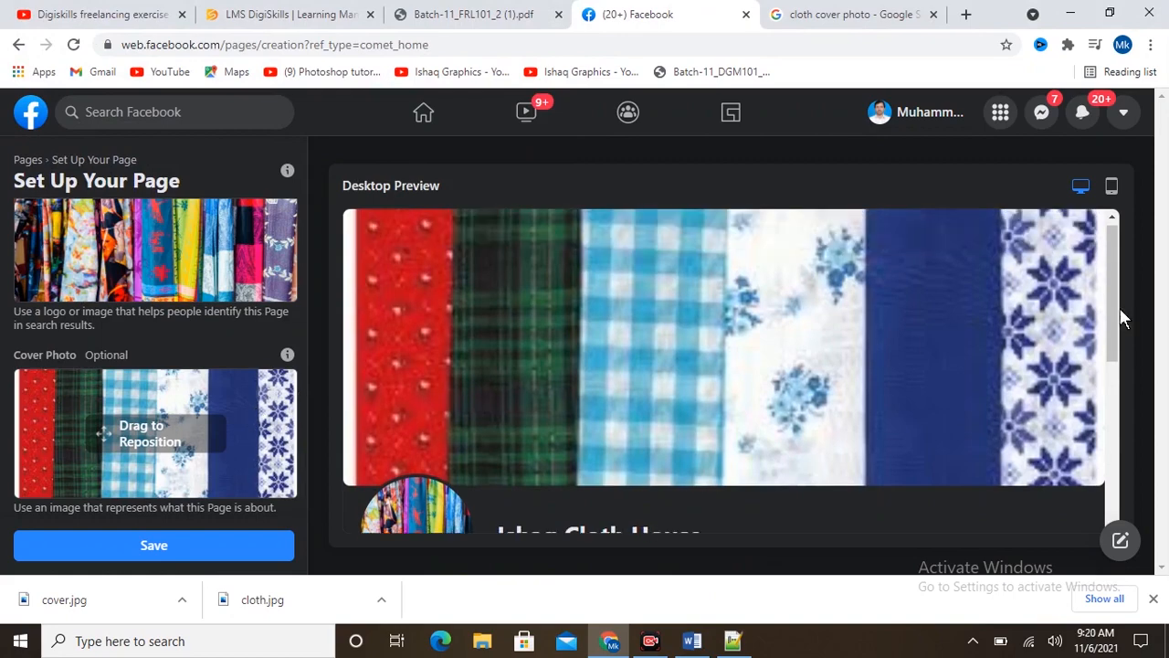
# Capture the page setup with its desktop preview and paste the screenshot in Word under the profile picture bullet
pyautogui.moveTo(1114, 319); pyautogui.dragTo(1117, 360)
pyautogui.click(973, 640)
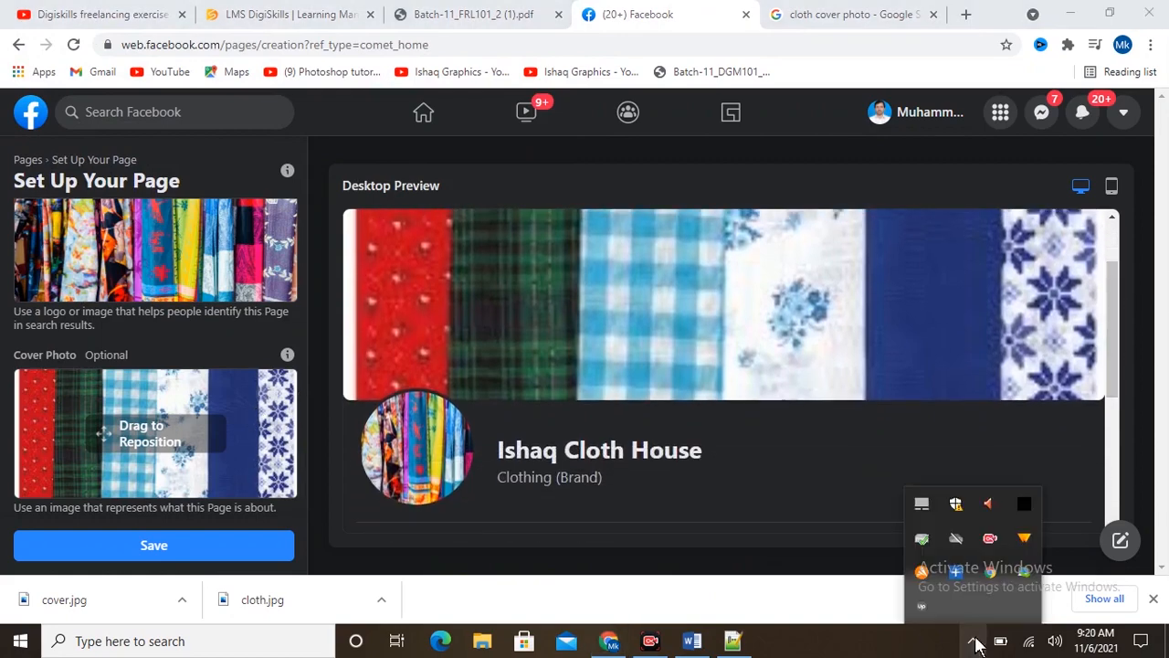
pyautogui.click(955, 572)
pyautogui.moveTo(11, 88)
pyautogui.mouseDown()
pyautogui.moveTo(99, 173)
pyautogui.moveTo(975, 548)
pyautogui.mouseUp()
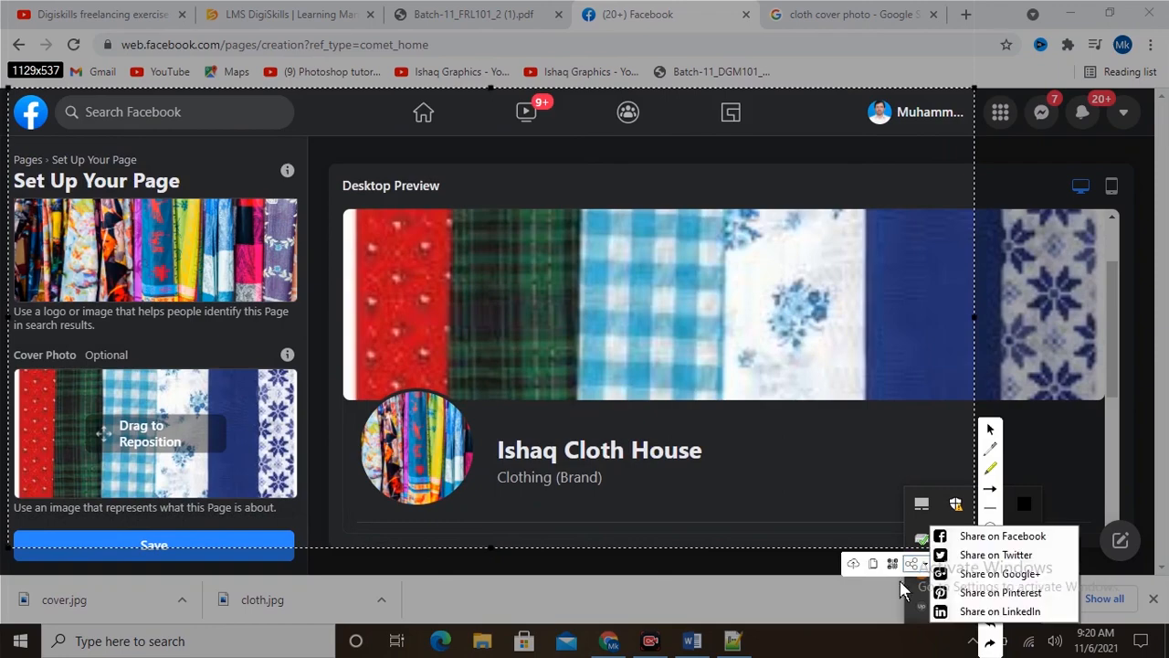
pyautogui.hotkey('ctrl', 'c')
pyautogui.click(694, 639)
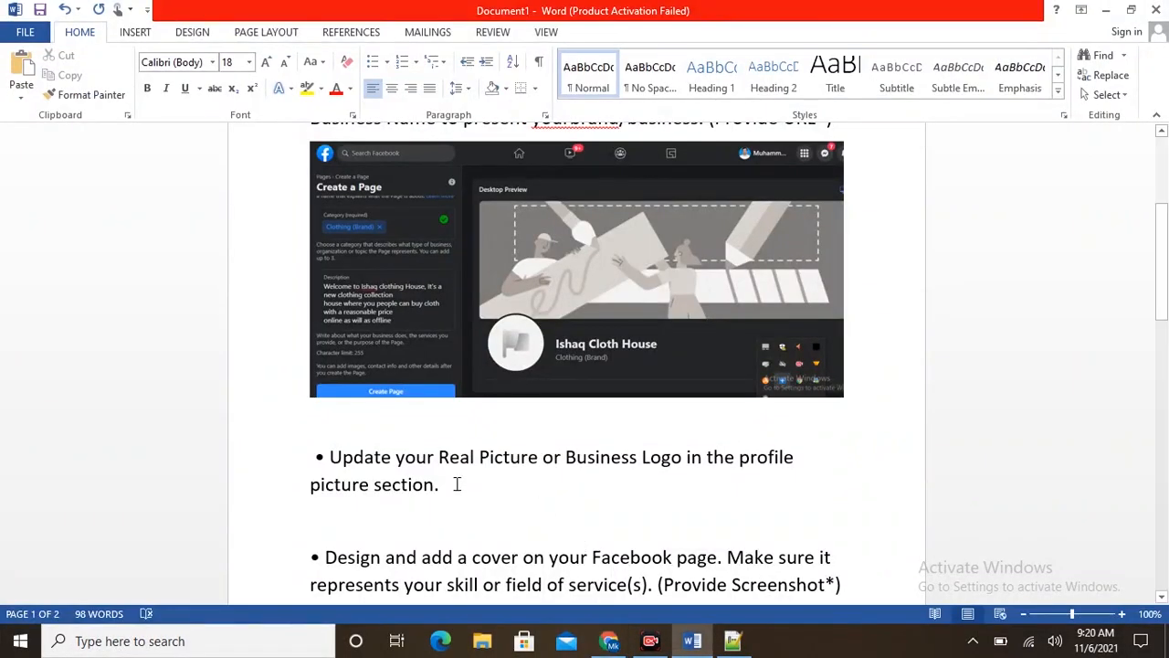
pyautogui.hotkey('ctrl', 'v')
pyautogui.scroll(-8, 586, 484)
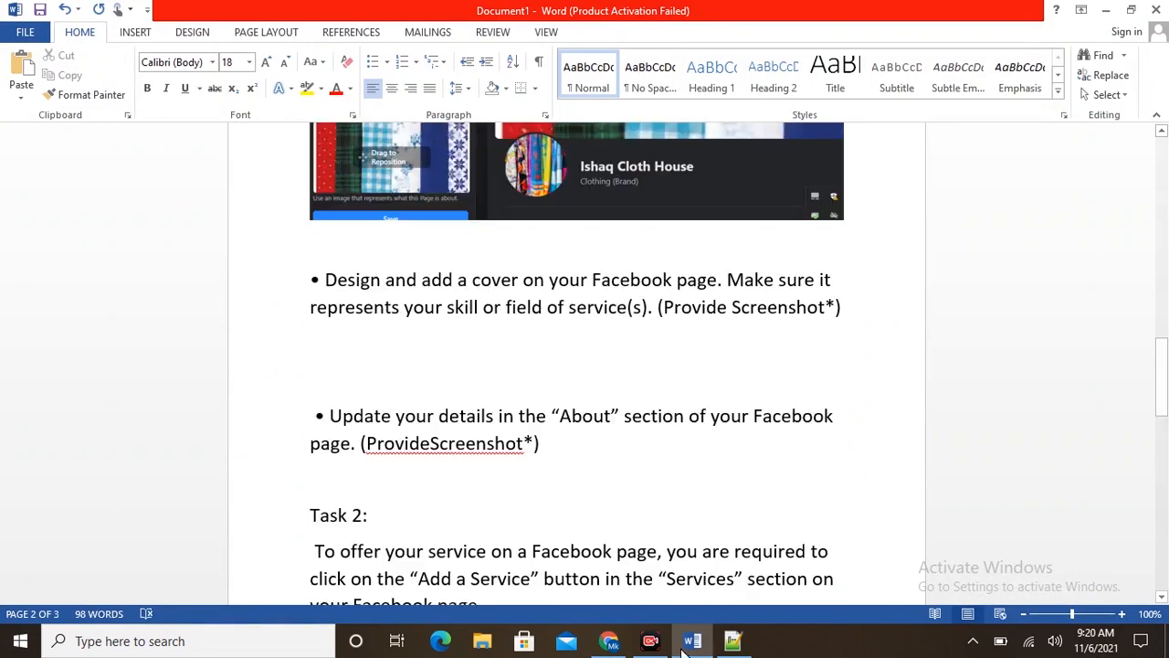
# Capture the Facebook page setup again in Chrome and paste the screenshot in Word under the "Design and add a cover" bullet
pyautogui.click(608, 640)
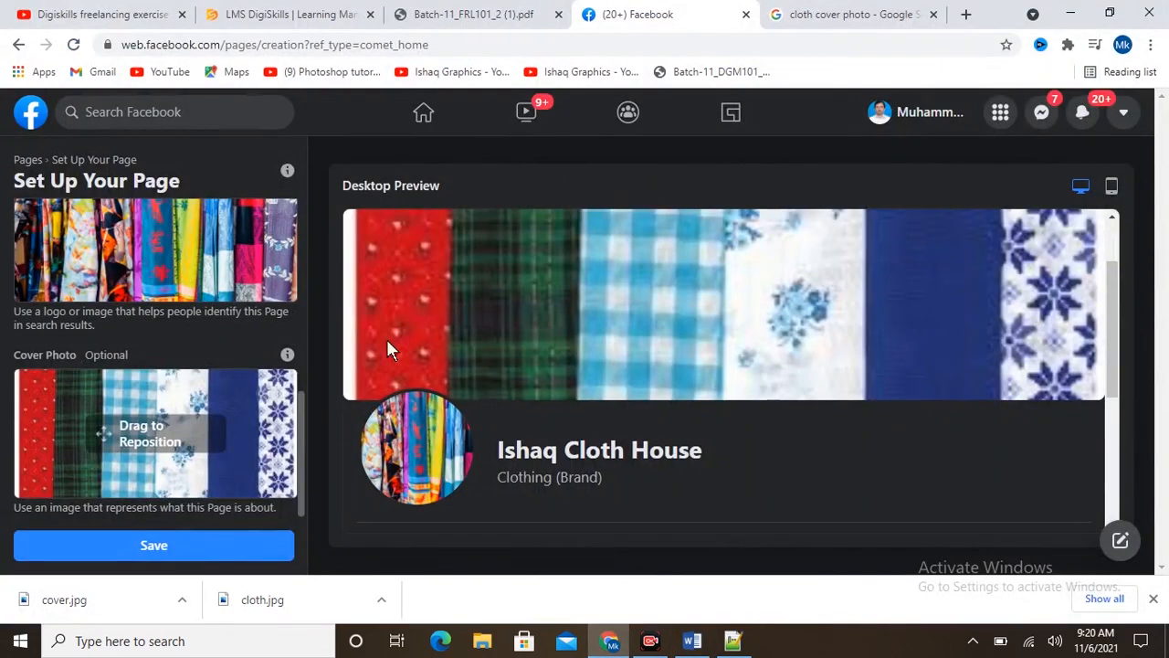
pyautogui.click(973, 640)
pyautogui.click(955, 573)
pyautogui.moveTo(1, 50)
pyautogui.mouseDown()
pyautogui.moveTo(59, 129)
pyautogui.moveTo(785, 516)
pyautogui.moveTo(1092, 557)
pyautogui.moveTo(1074, 600)
pyautogui.mouseUp()
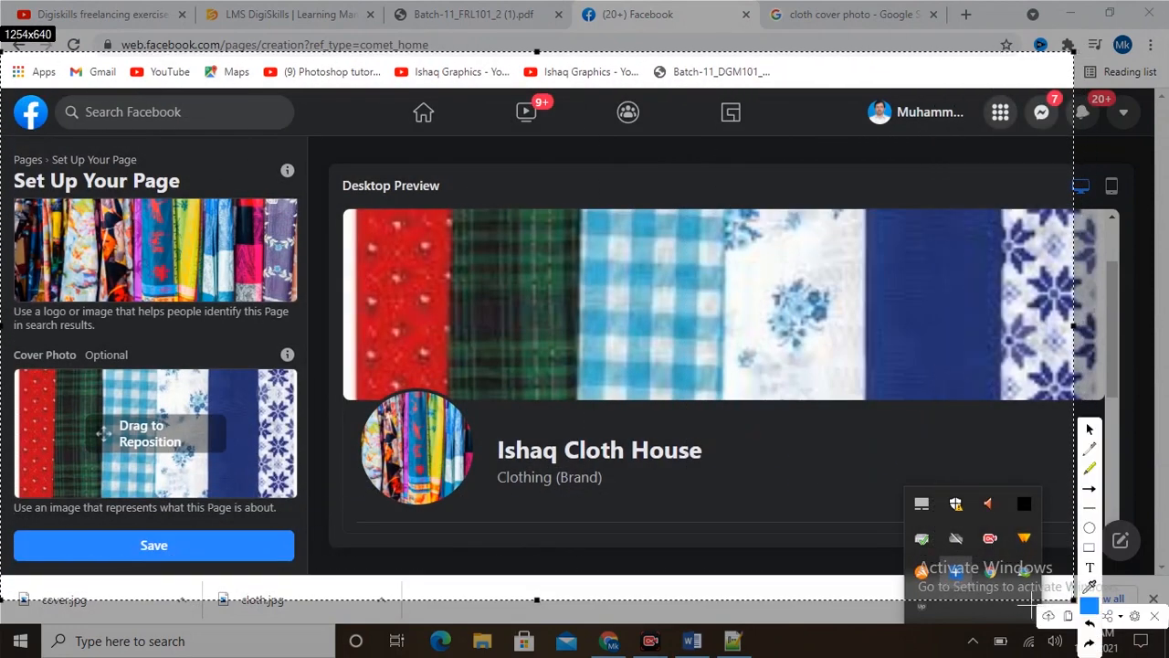
pyautogui.click(1067, 616)
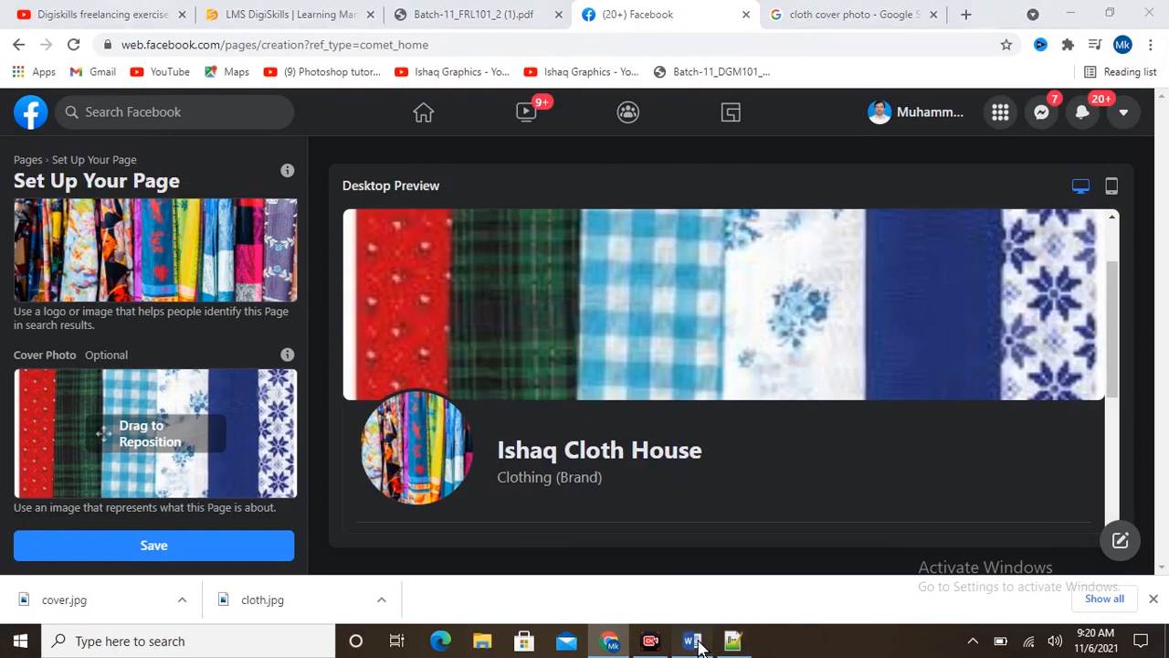
pyautogui.click(692, 640)
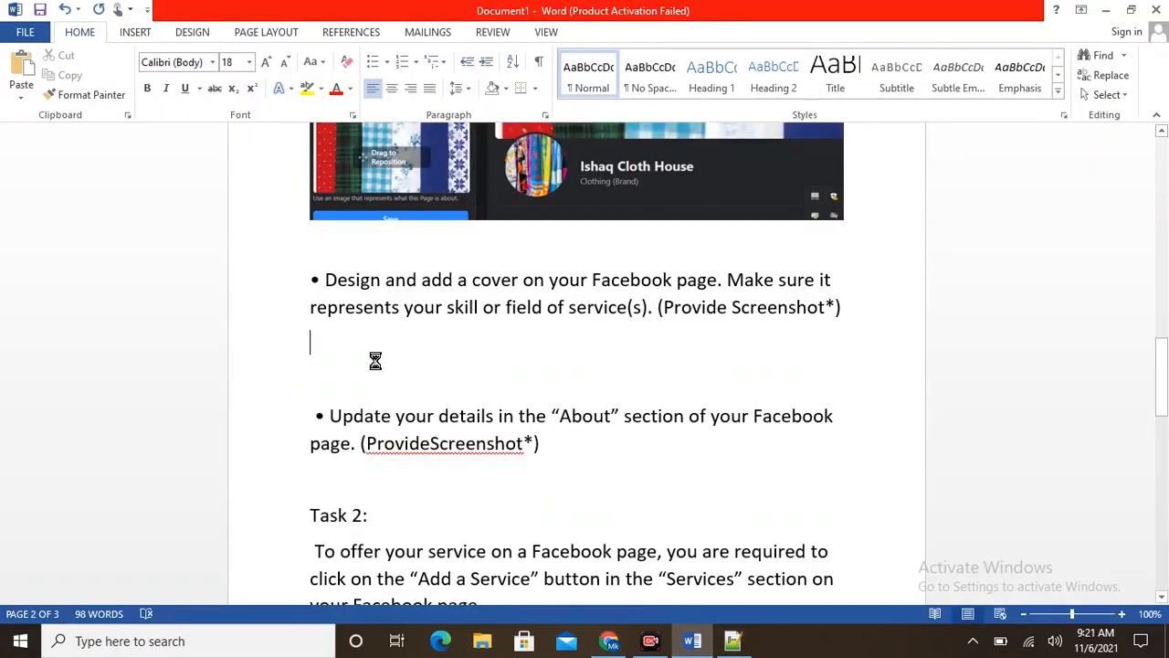
pyautogui.hotkey('ctrl', 'v')
pyautogui.scroll(-6, 420, 376)
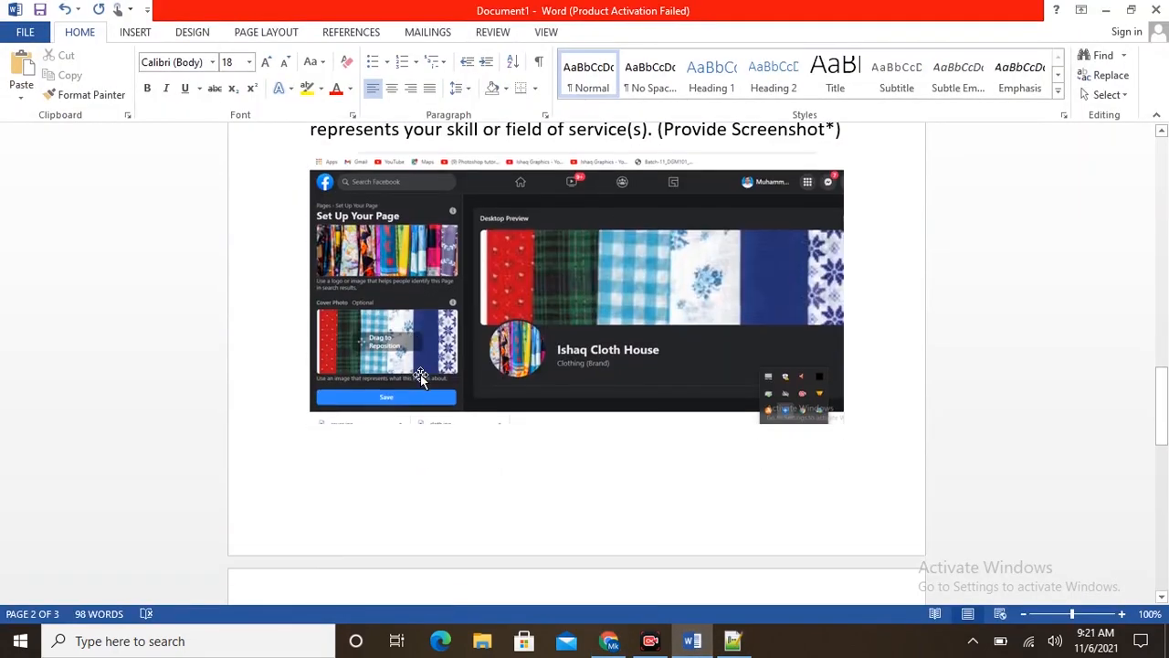
# Add the line "My URL is :" below the Task 1 instruction, above the first screenshot
pyautogui.scroll(10, 484, 327)
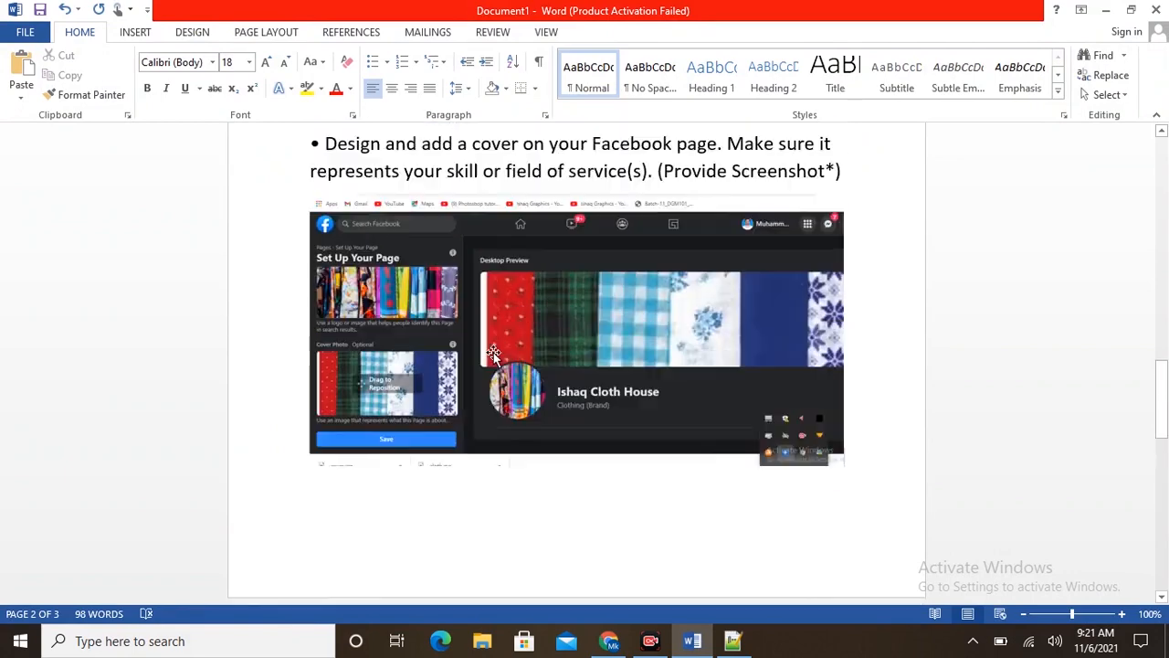
pyautogui.scroll(4, 486, 348)
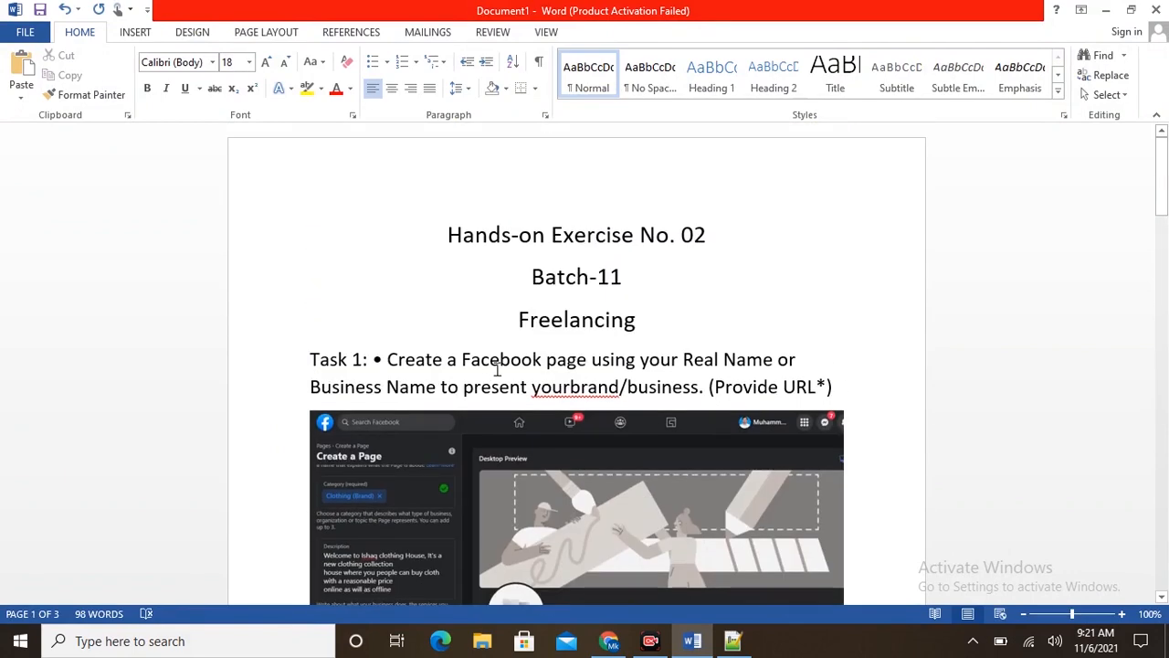
pyautogui.press('Return')
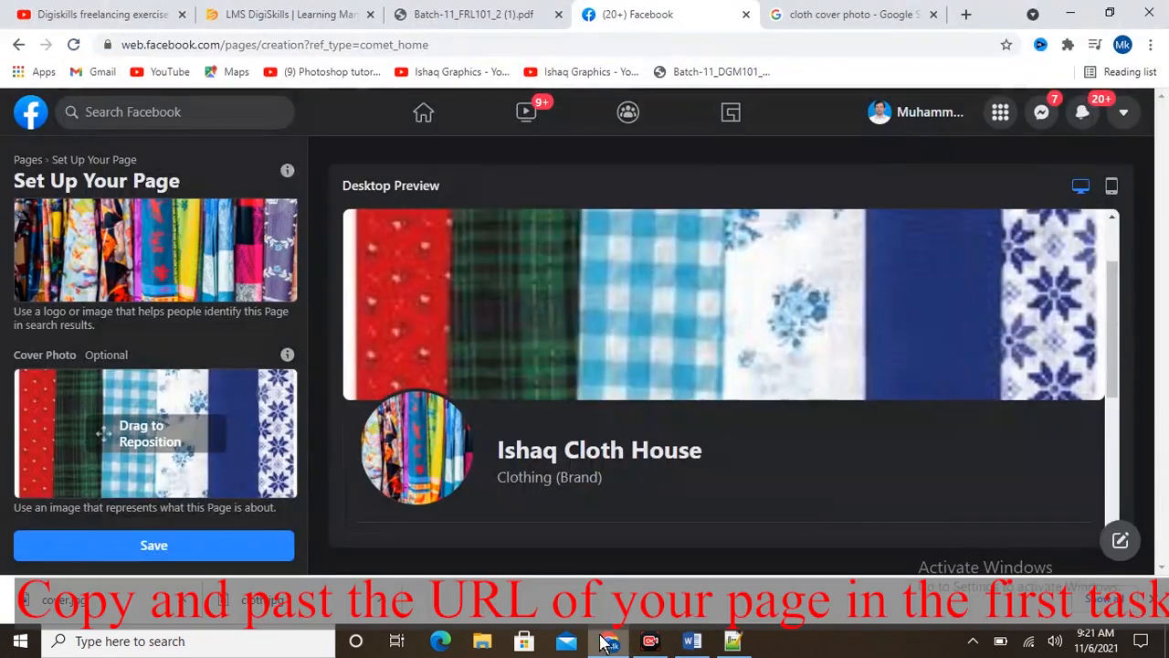
# Copy the Facebook page setup address from Chrome and paste it after "My URL is :" in the Word document
pyautogui.click(608, 640)
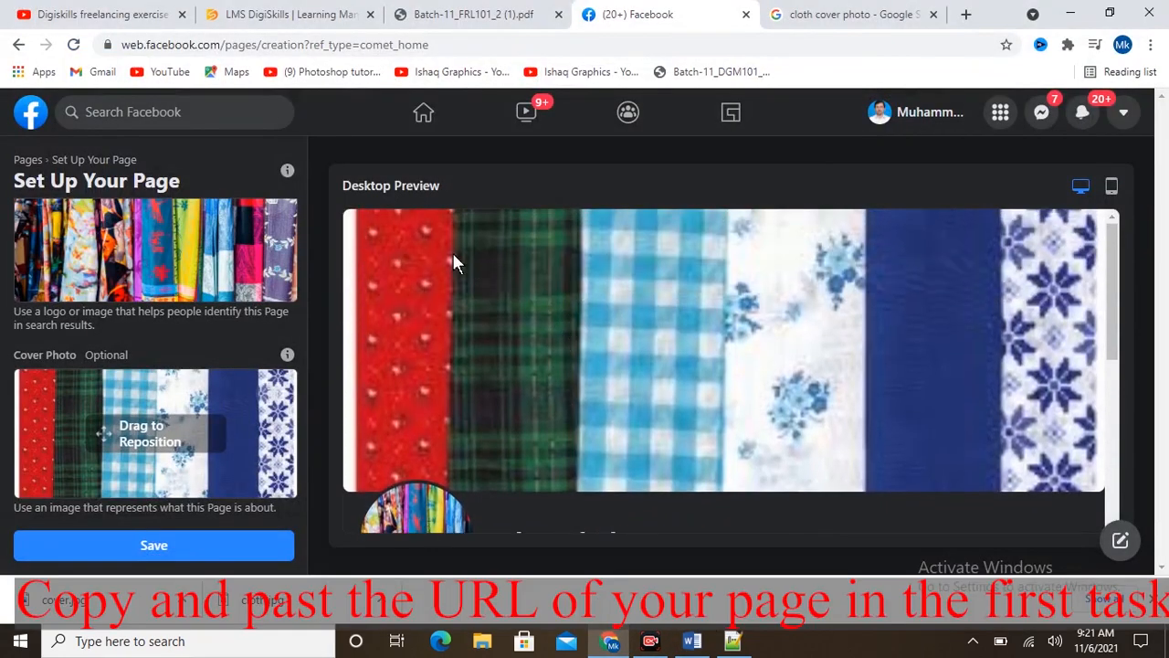
pyautogui.click(110, 44)
pyautogui.moveTo(120, 44); pyautogui.dragTo(448, 49)
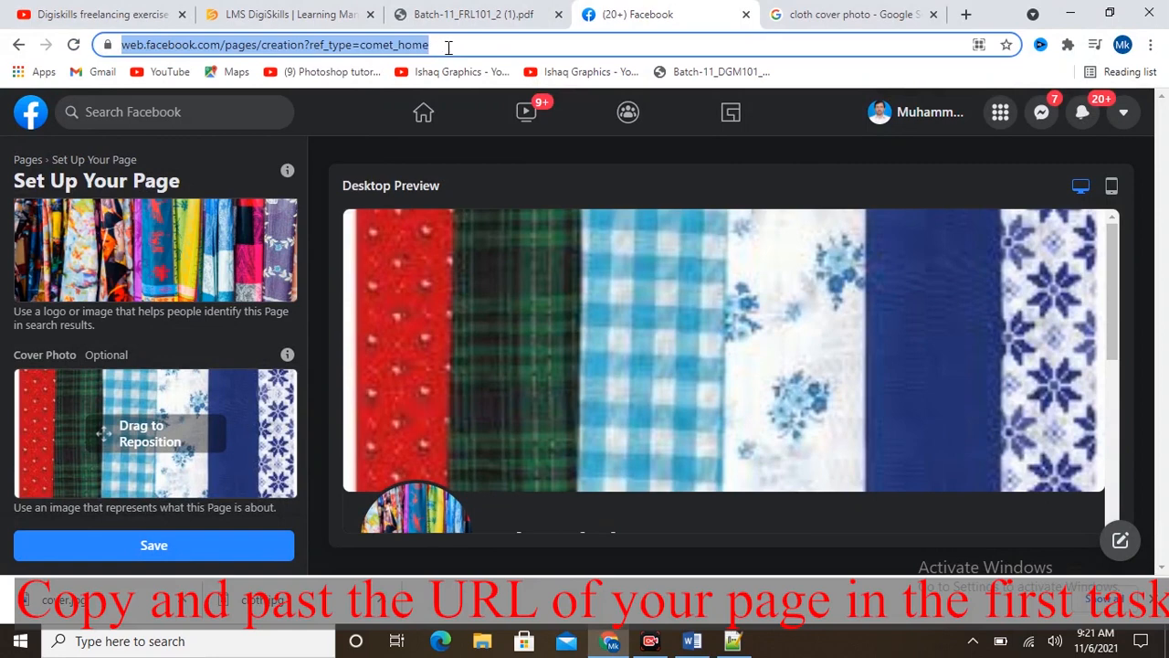
pyautogui.rightClick(448, 46)
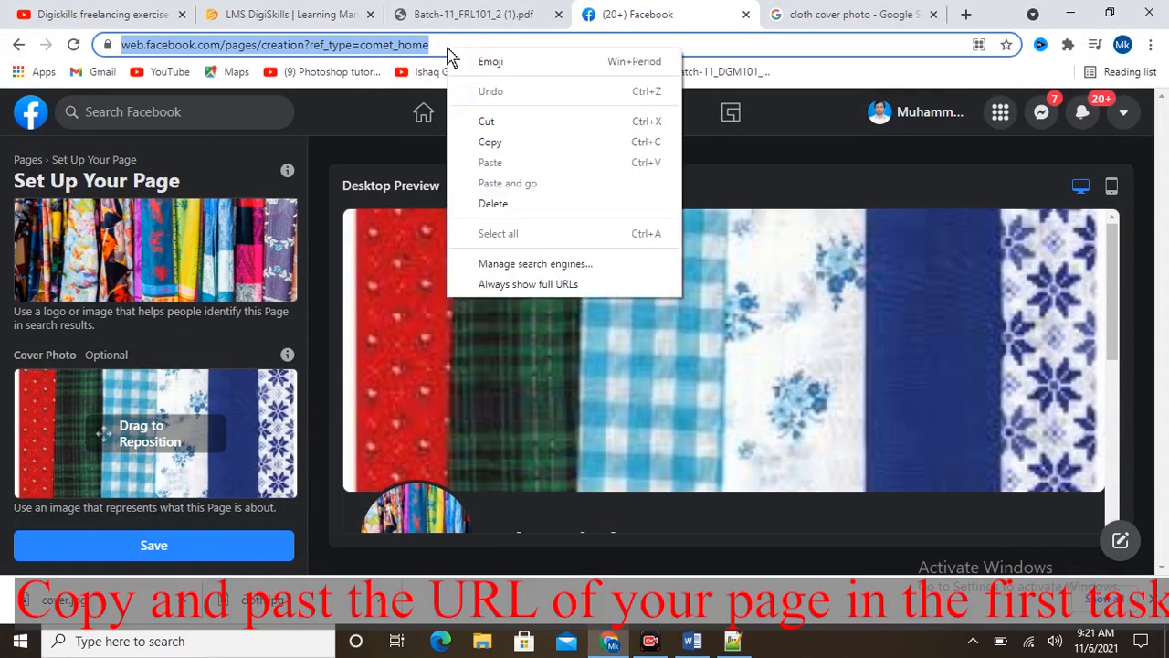
pyautogui.click(493, 142)
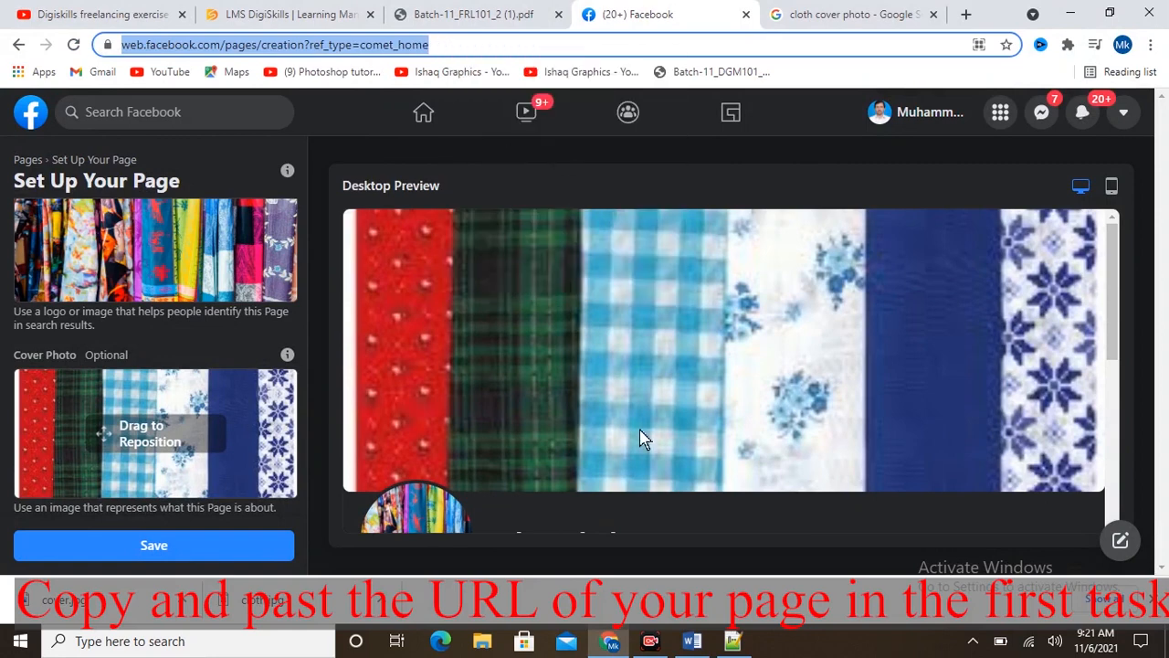
pyautogui.click(690, 643)
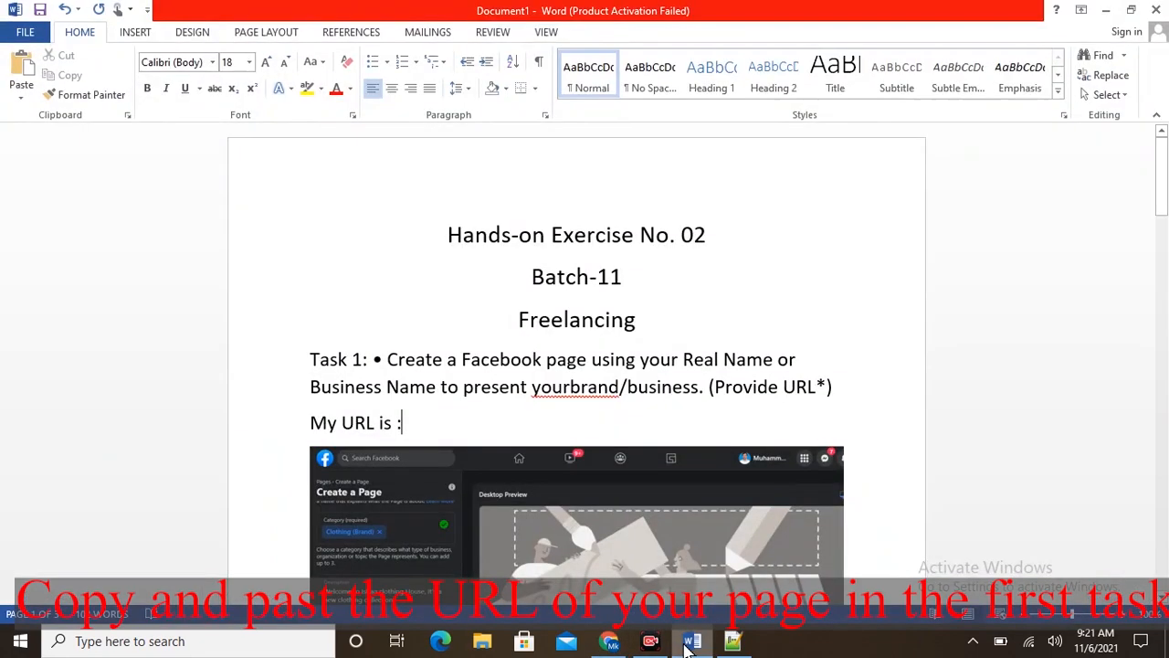
pyautogui.click(463, 419)
pyautogui.hotkey('ctrl', 'v')
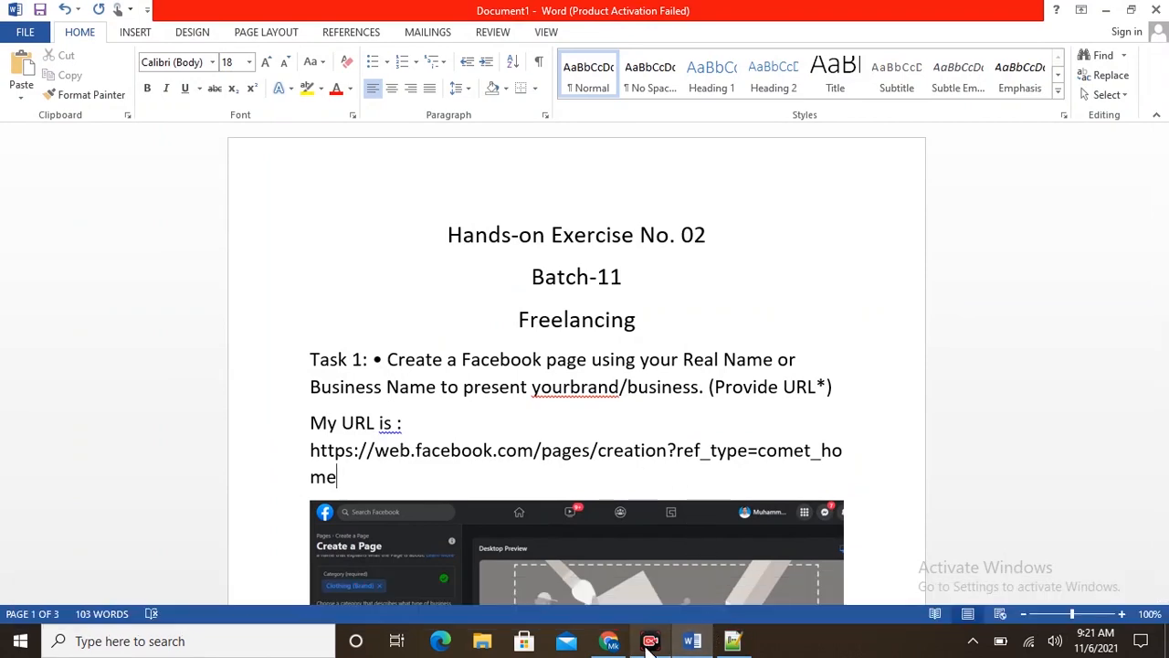
# Capture the Facebook page setup in Chrome with the About section in the desktop preview and copy the screenshot
pyautogui.click(609, 641)
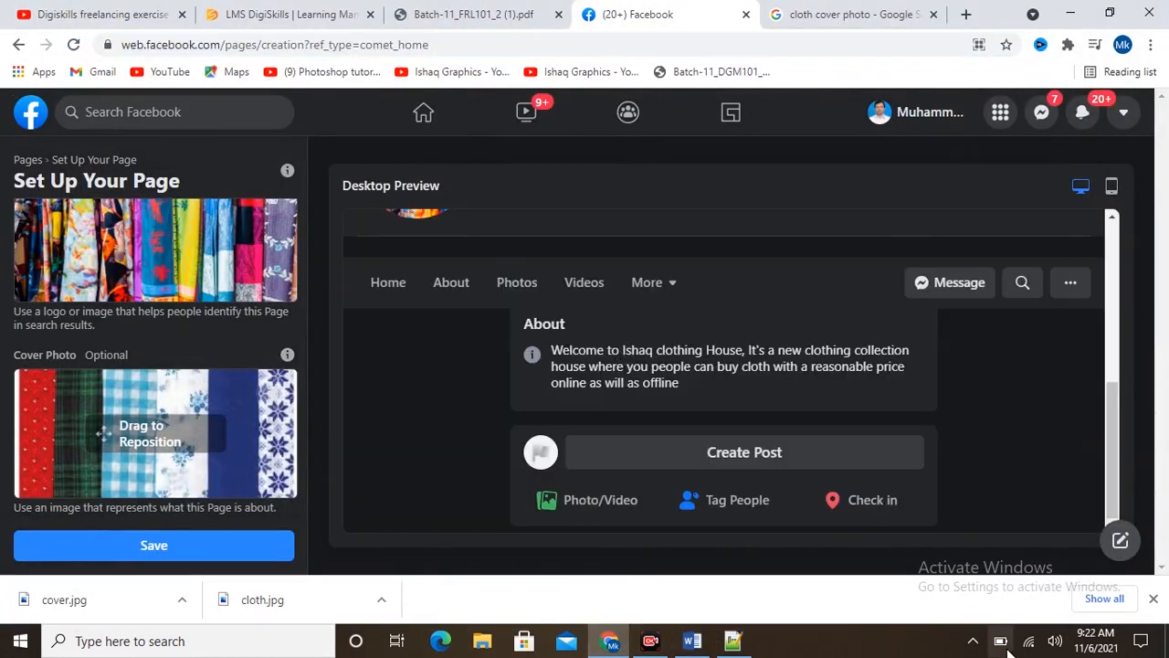
pyautogui.click(972, 640)
pyautogui.click(957, 573)
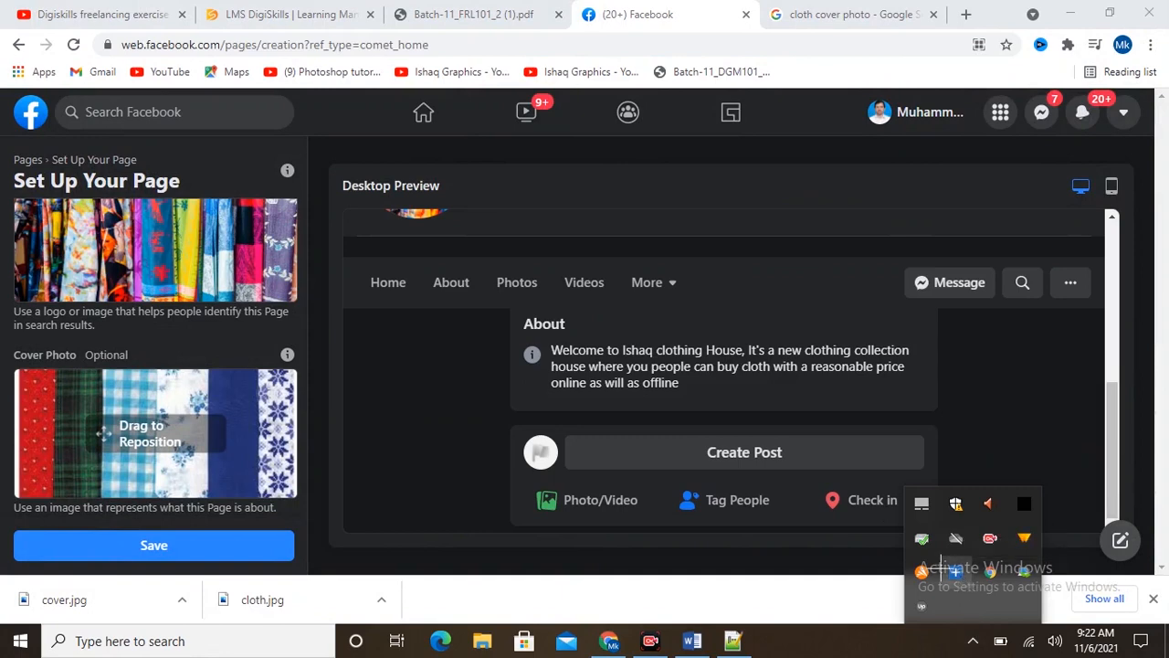
pyautogui.moveTo(4, 93)
pyautogui.mouseDown()
pyautogui.moveTo(699, 422)
pyautogui.moveTo(946, 479)
pyautogui.moveTo(983, 541)
pyautogui.mouseUp()
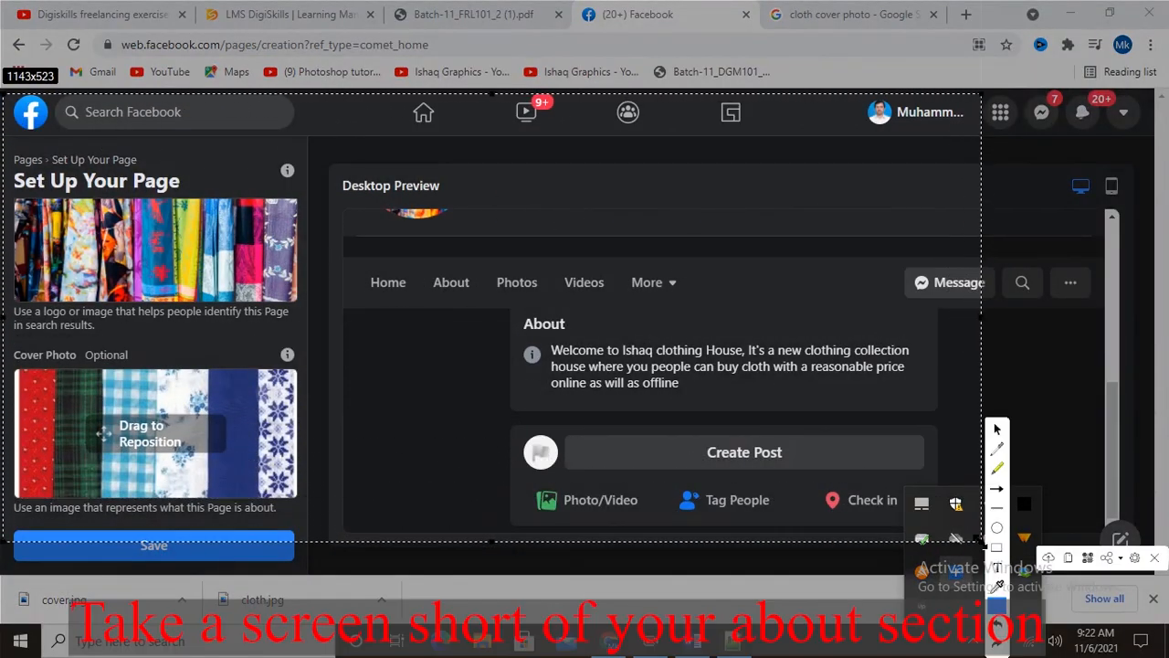
pyautogui.click(1068, 558)
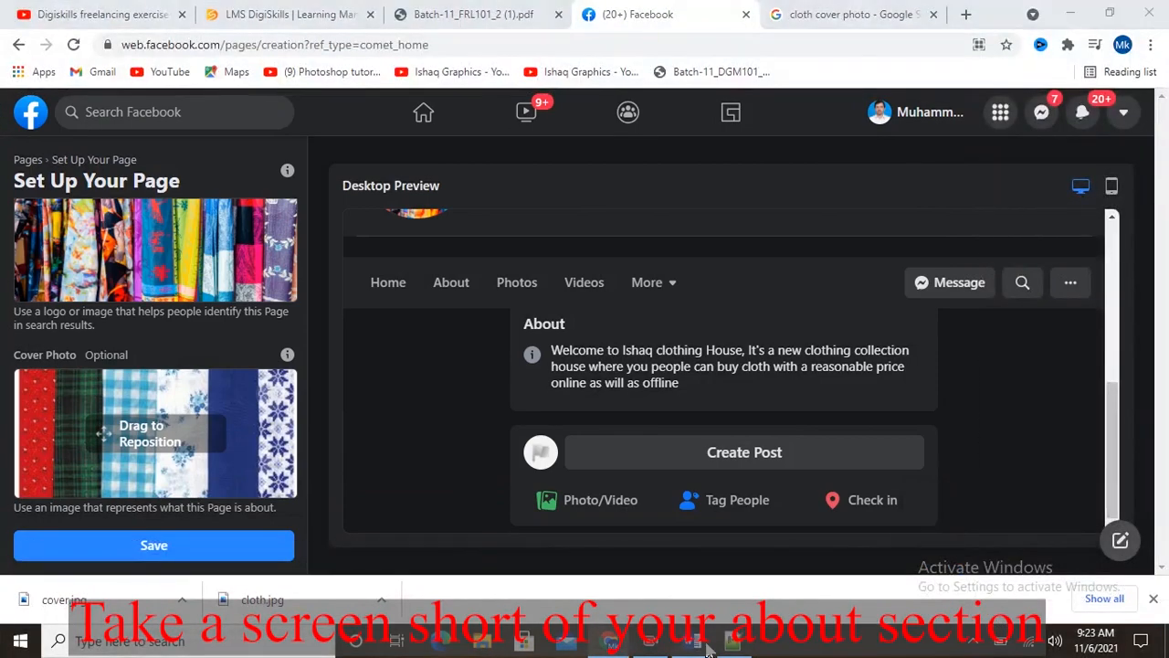
# Paste the screenshot in the Word document on a new line under the "Update your details in the 'About' section" bullet
pyautogui.click(692, 641)
pyautogui.scroll(-15, 567, 443)
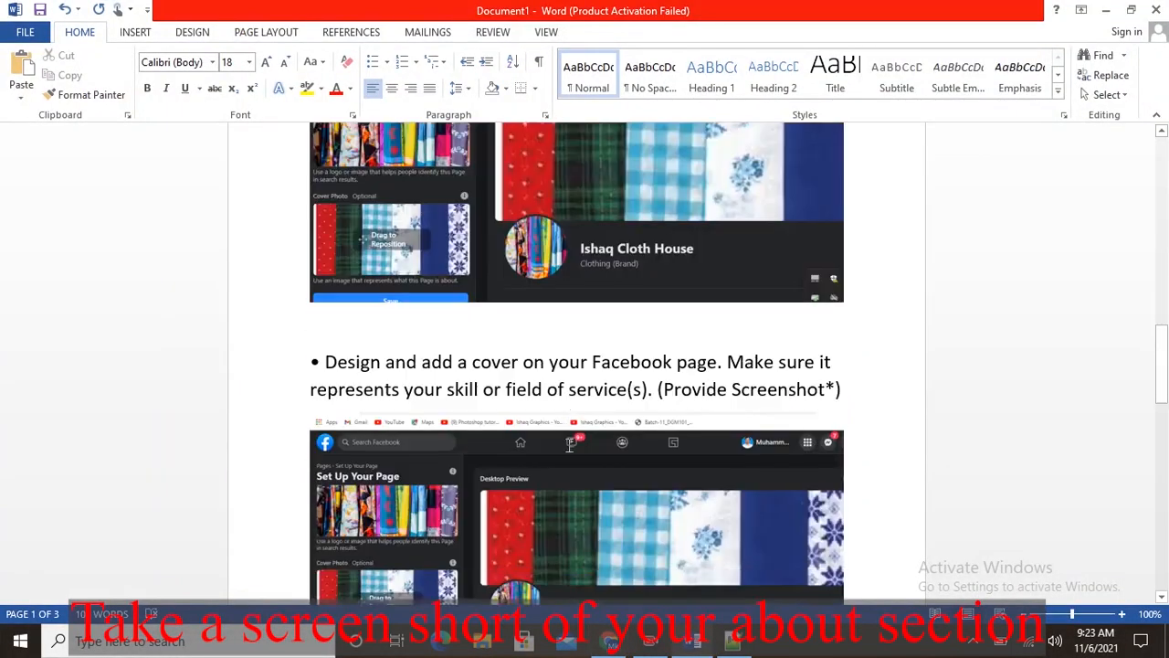
pyautogui.scroll(-3, 569, 447)
pyautogui.scroll(2, 569, 447)
pyautogui.click(549, 312)
pyautogui.press('Return')
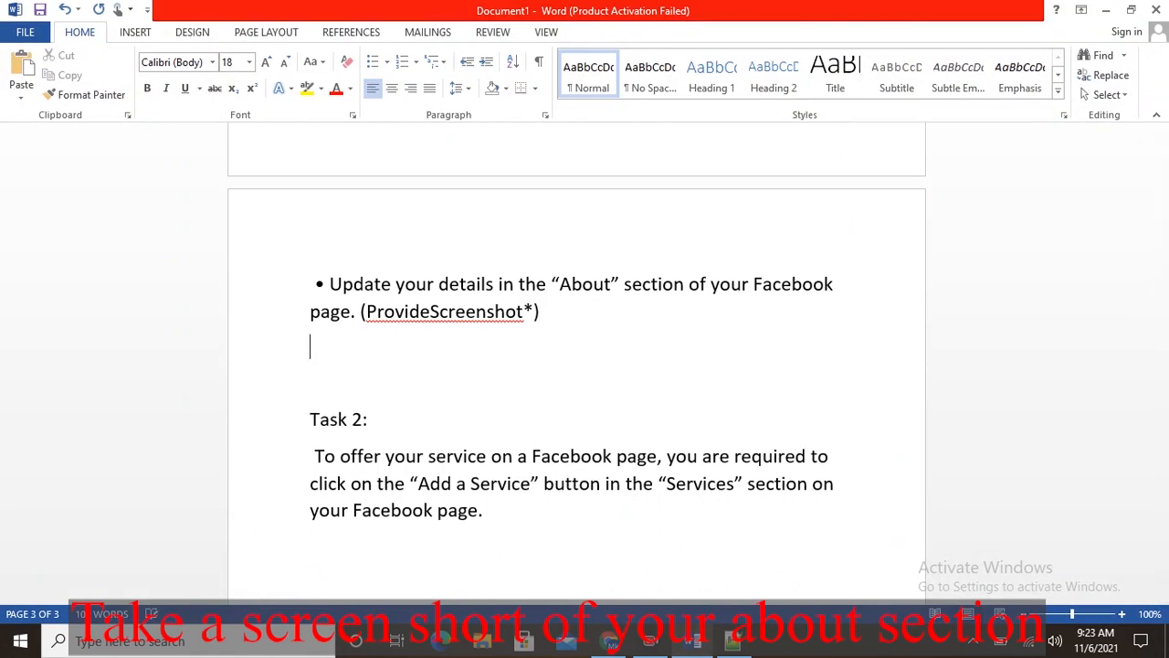
pyautogui.hotkey('ctrl', 'v')
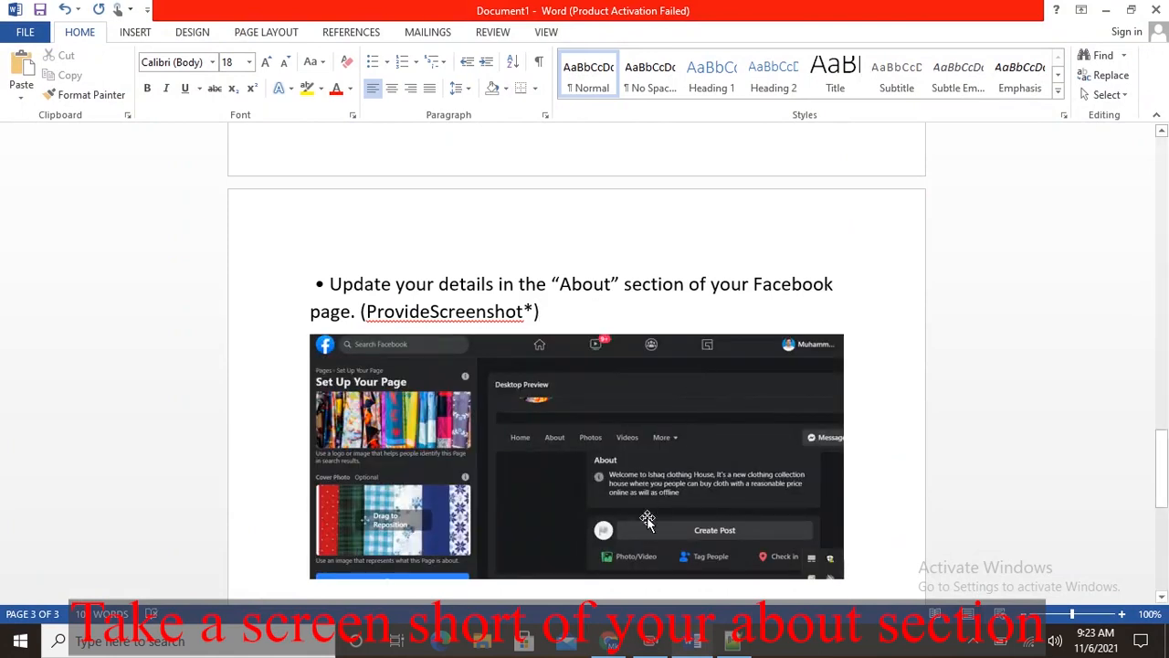
pyautogui.scroll(-3, 674, 480)
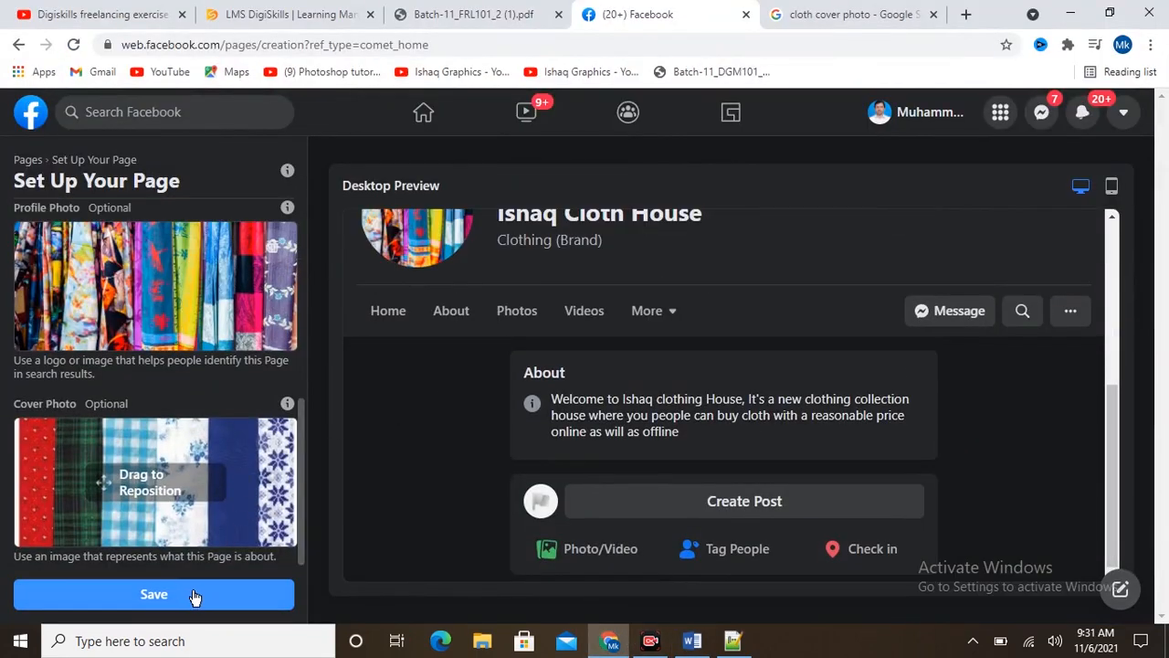
# Save the Facebook page setup in Chrome and leave the WhatsApp connection offer without linking a number
pyautogui.click(209, 594)
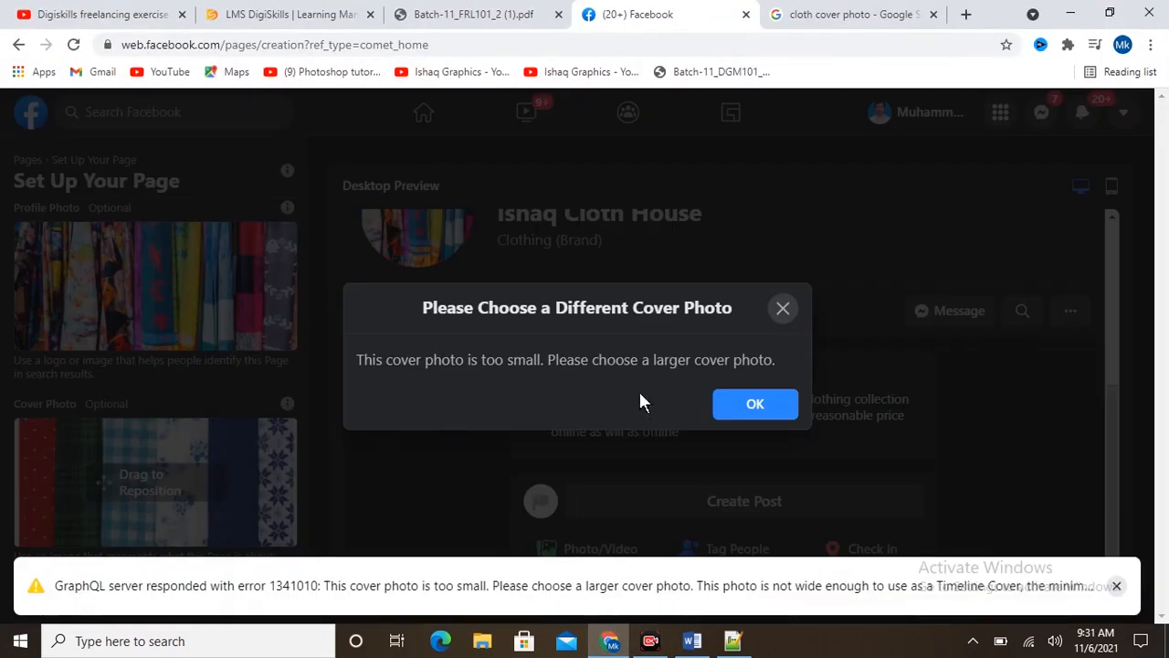
pyautogui.click(763, 409)
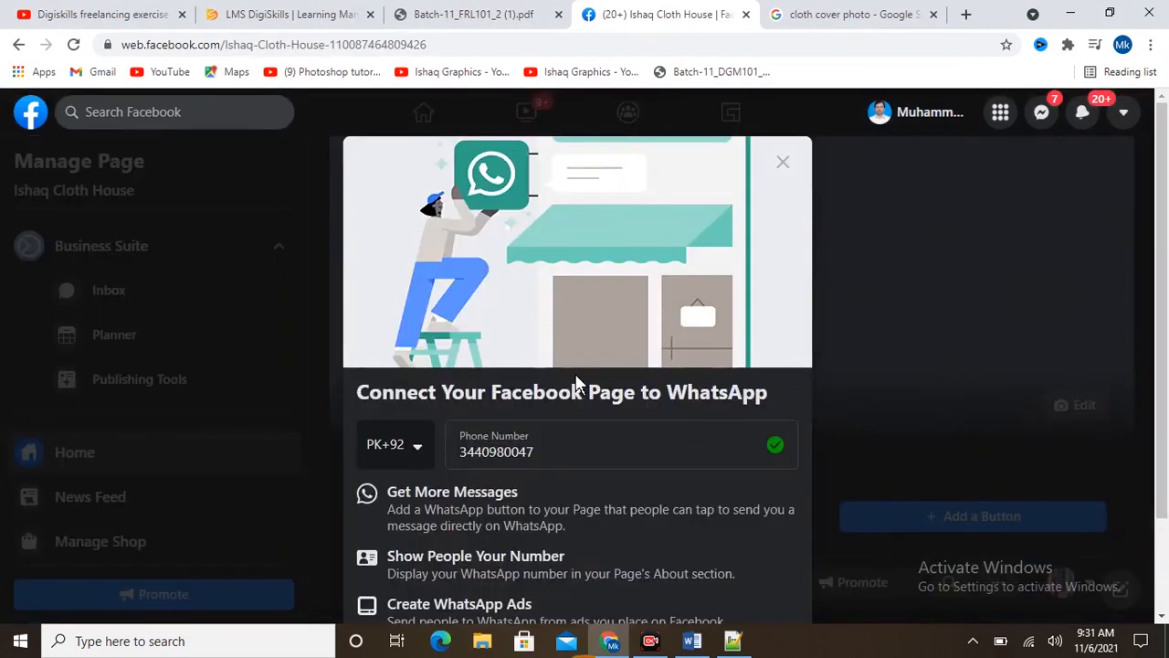
pyautogui.click(783, 162)
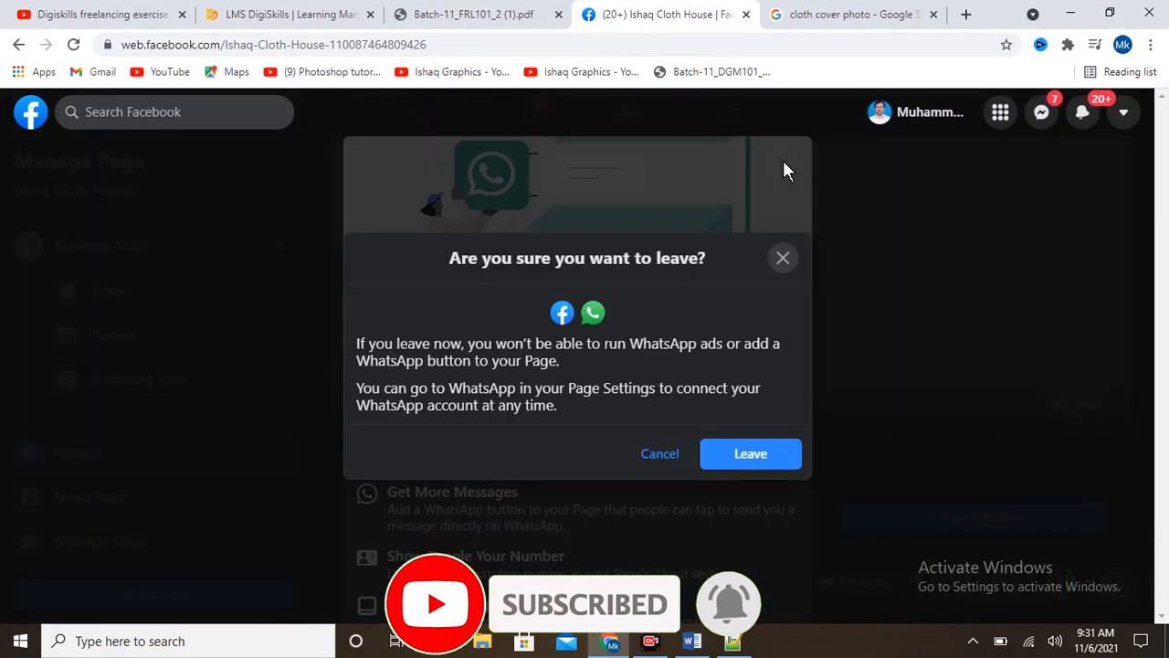
pyautogui.click(749, 454)
pyautogui.scroll(-5, 739, 456)
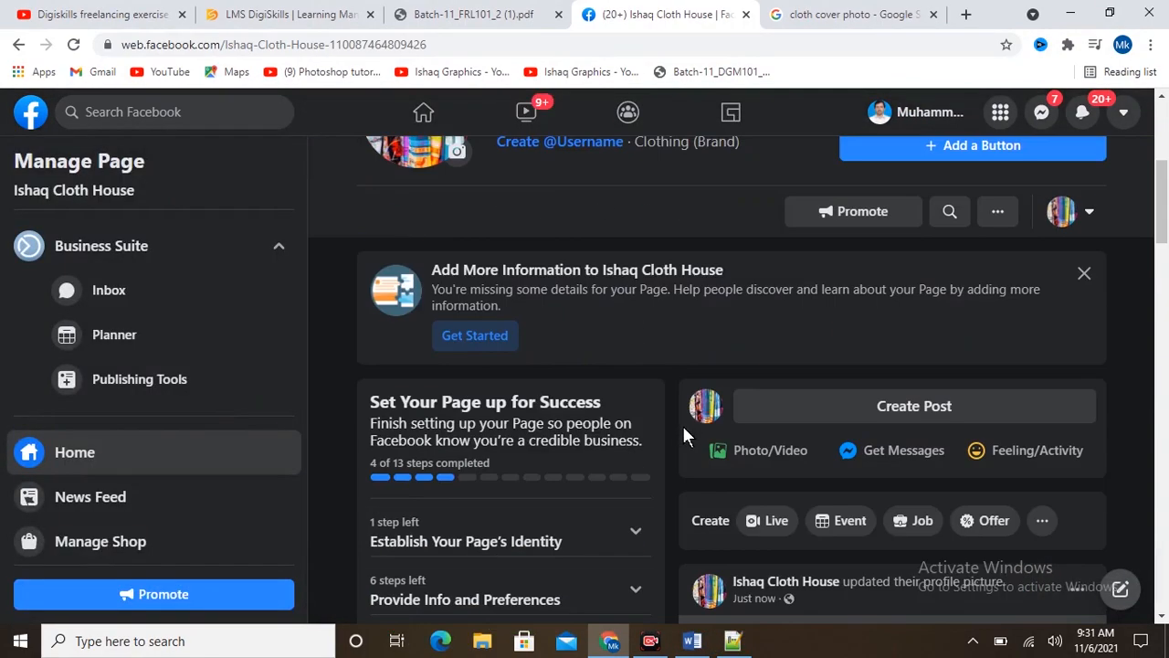
pyautogui.scroll(-10, 683, 423)
pyautogui.scroll(10, 666, 429)
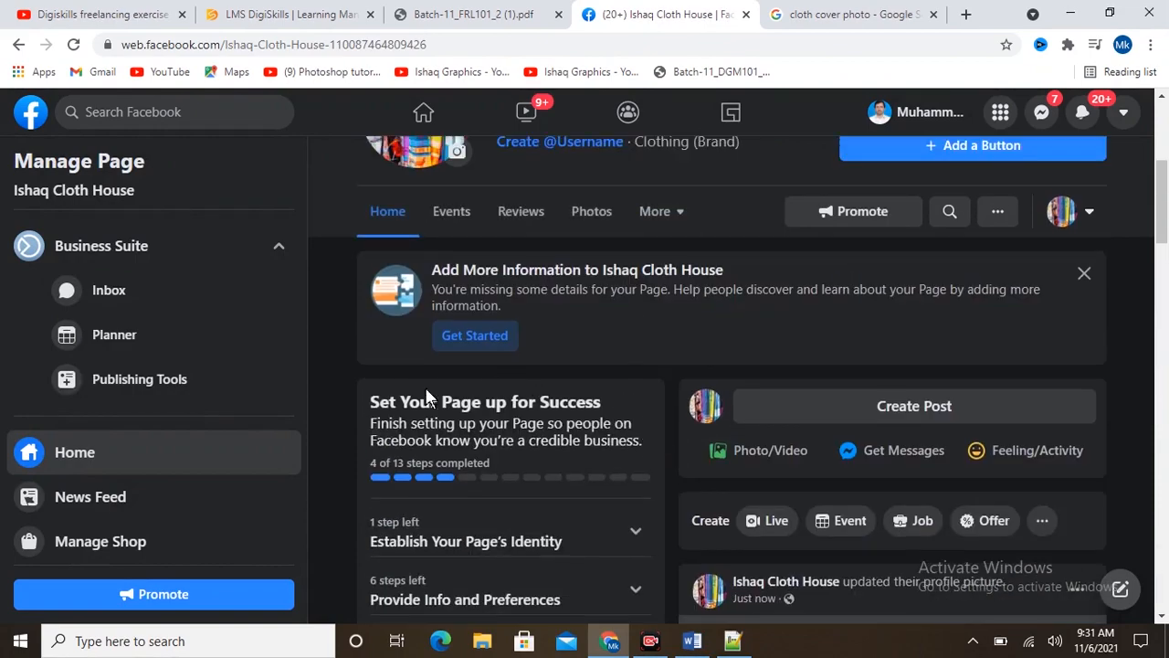
pyautogui.scroll(4, 430, 366)
pyautogui.scroll(-4, 521, 417)
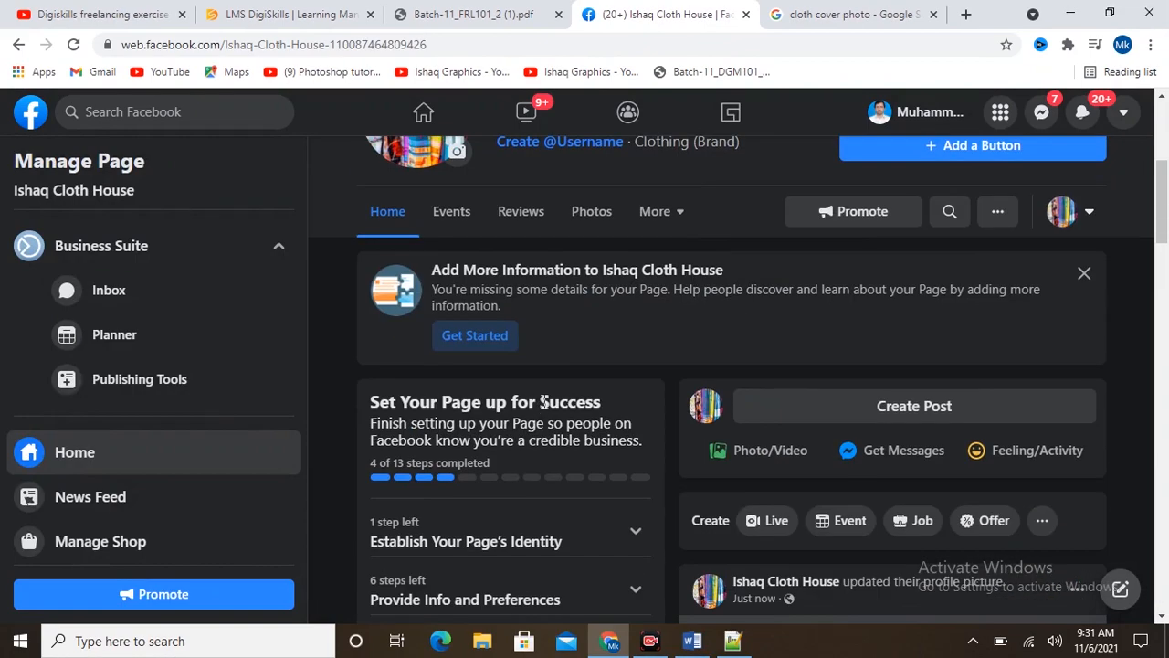
pyautogui.click(684, 213)
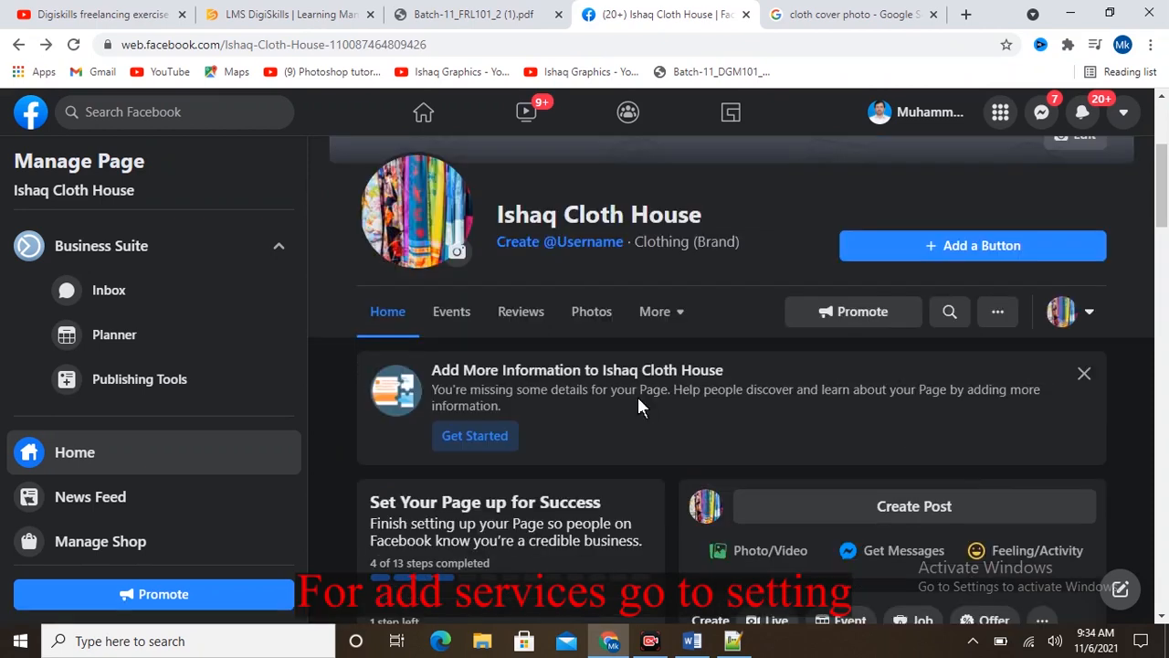
# Turn on the Services tab in the Templates and Tabs section of the page's settings
pyautogui.scroll(-5, 110, 460)
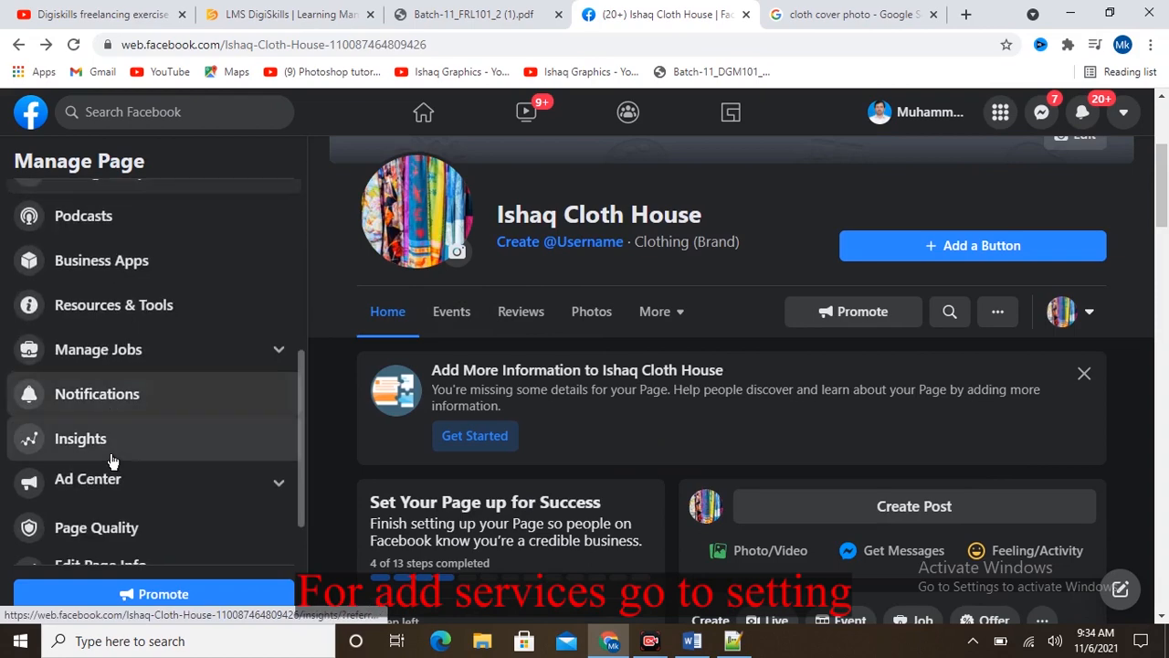
pyautogui.click(90, 544)
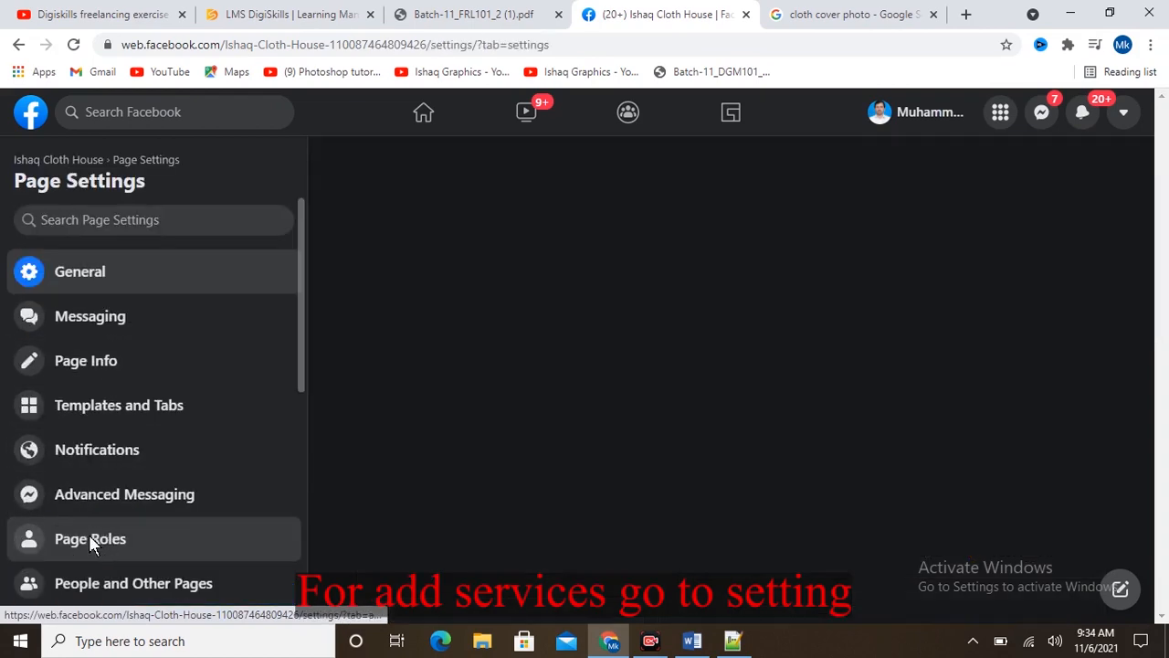
pyautogui.click(141, 411)
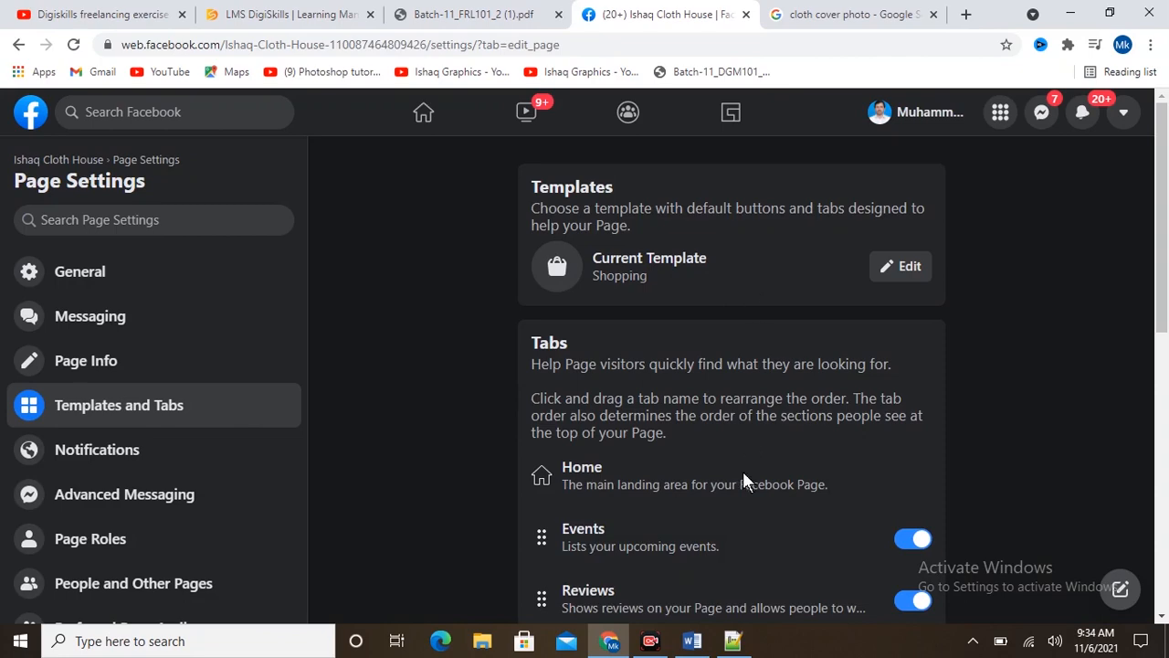
pyautogui.scroll(-6, 742, 480)
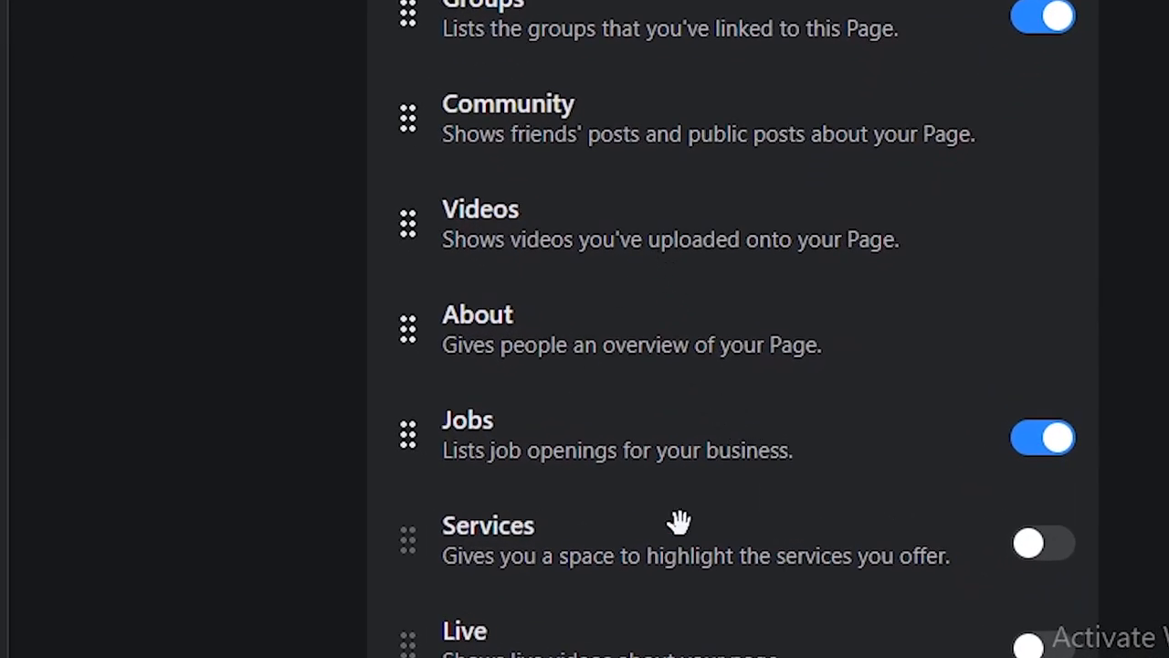
pyautogui.click(1038, 552)
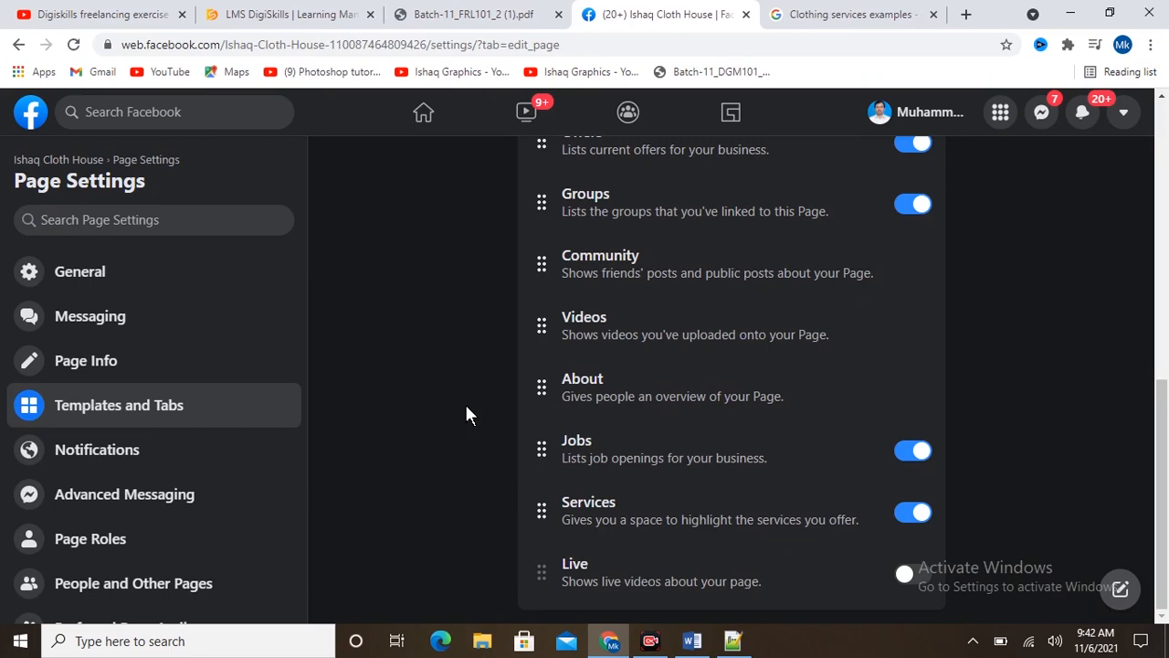
# Return to the Ishaq Cloth House page, leave the WhatsApp connection offer, and open the page's Services section
pyautogui.scroll(10, 465, 415)
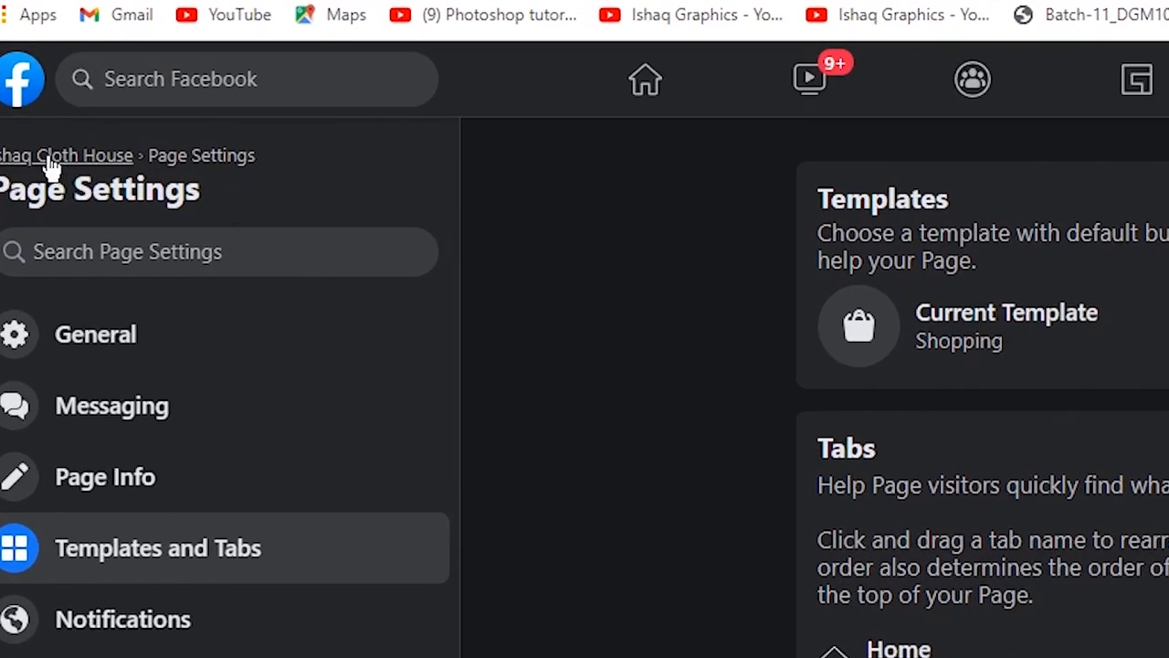
pyautogui.click(50, 157)
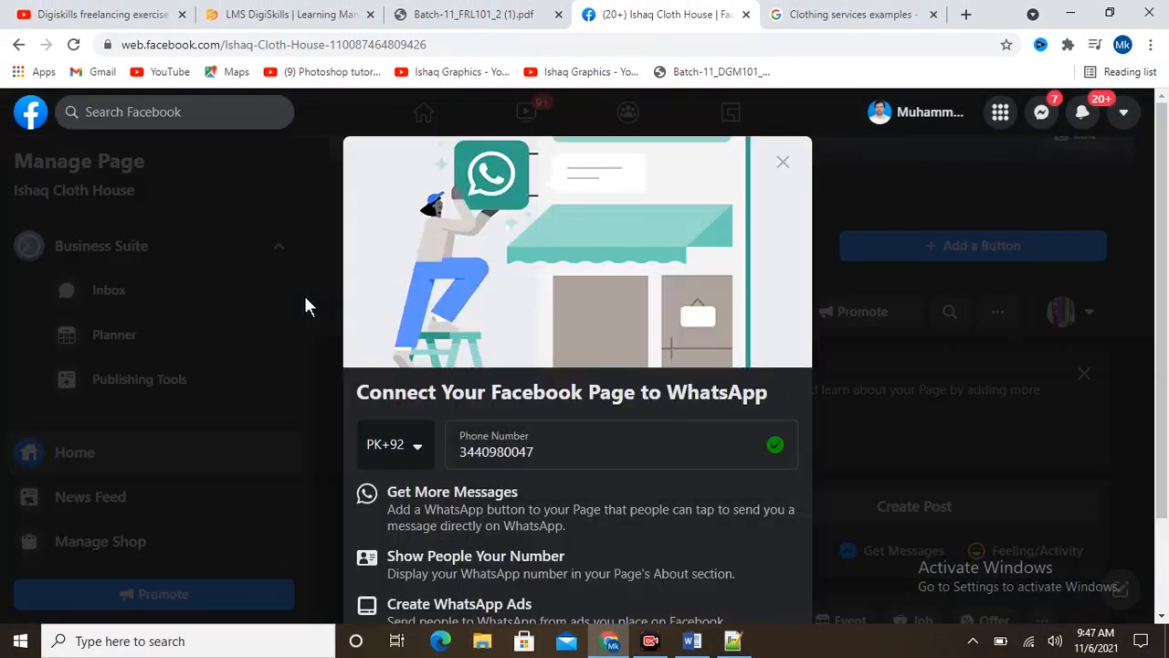
pyautogui.click(788, 169)
pyautogui.click(770, 466)
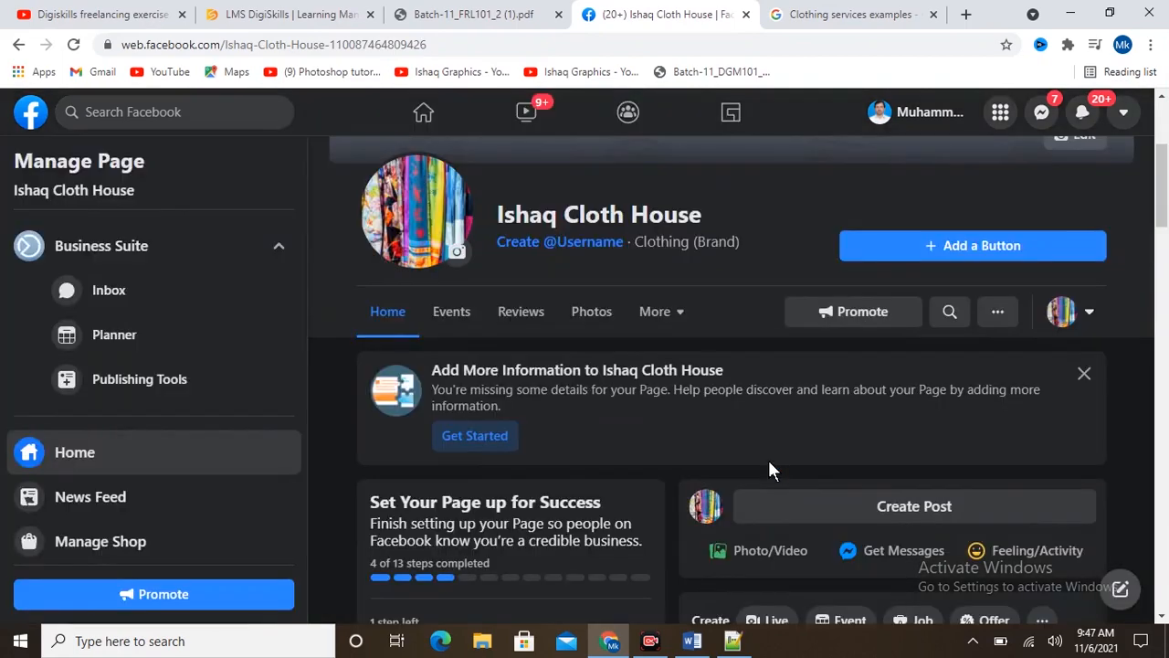
pyautogui.click(681, 316)
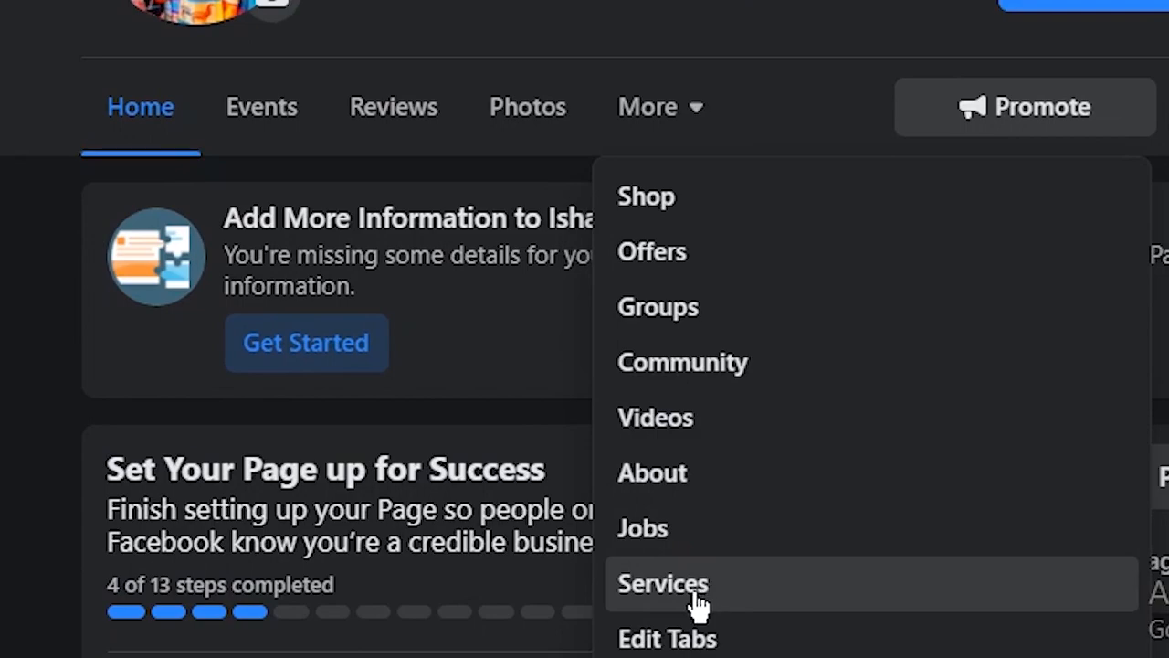
pyautogui.click(691, 598)
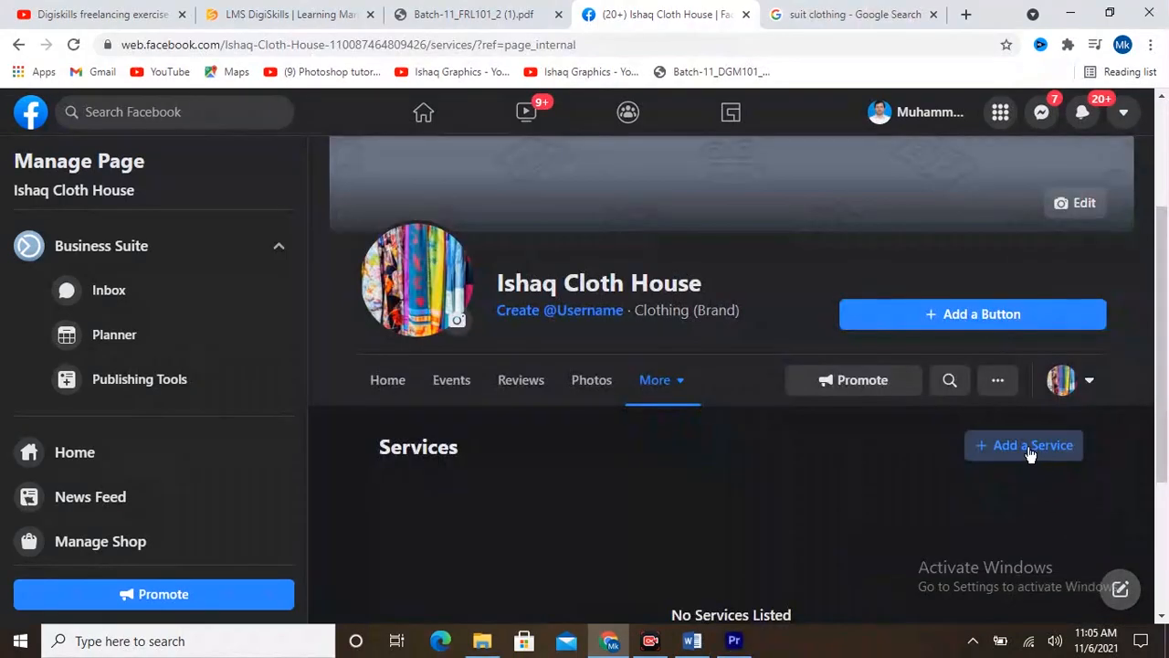
# Start adding a service to the page and name it "Fashion cloth services"
pyautogui.click(1030, 447)
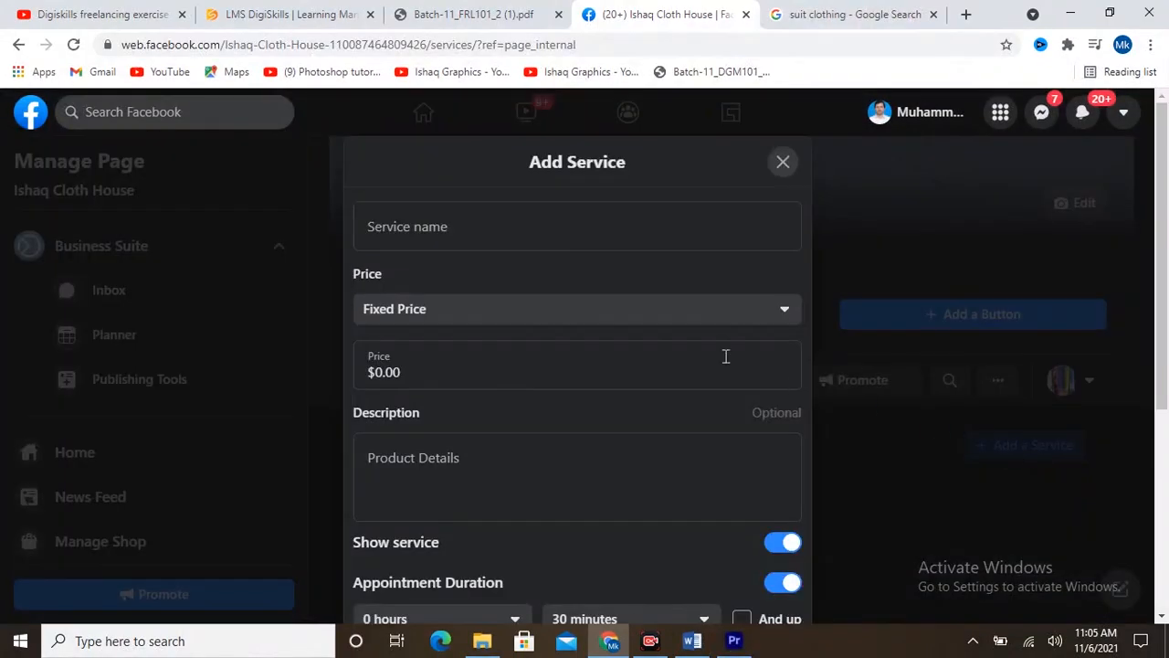
pyautogui.click(478, 230)
pyautogui.write('Fashion cloth')
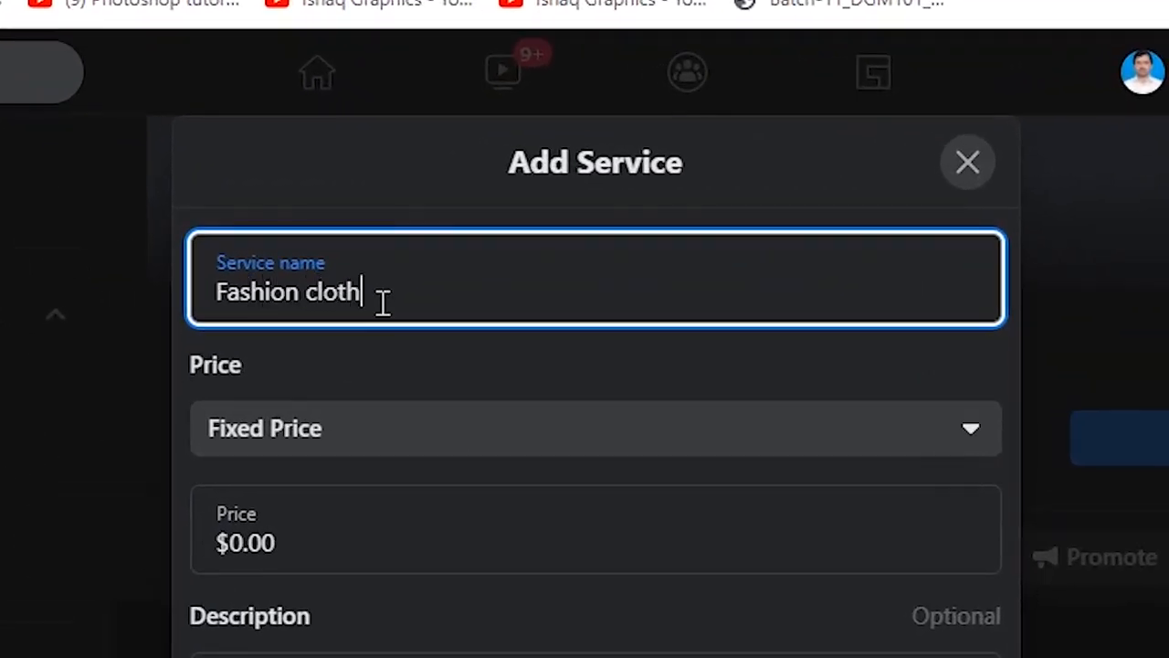
pyautogui.write(' services')
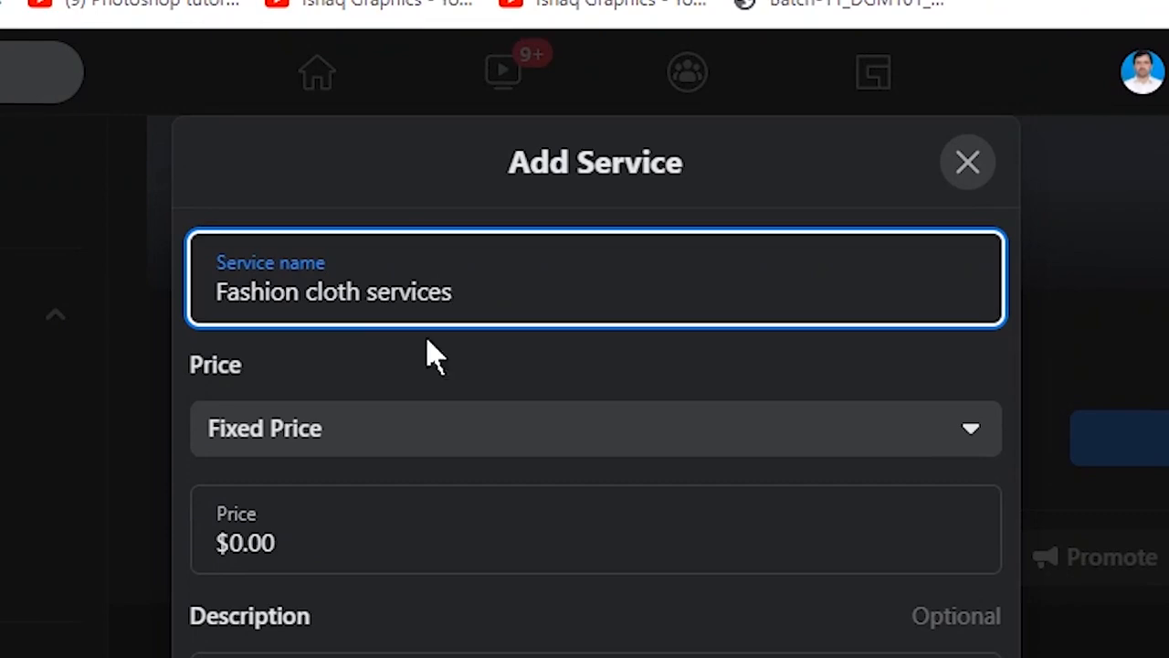
# Set the service's price type to Ask for Price and enter the description "2 suit with all color"
pyautogui.click(786, 439)
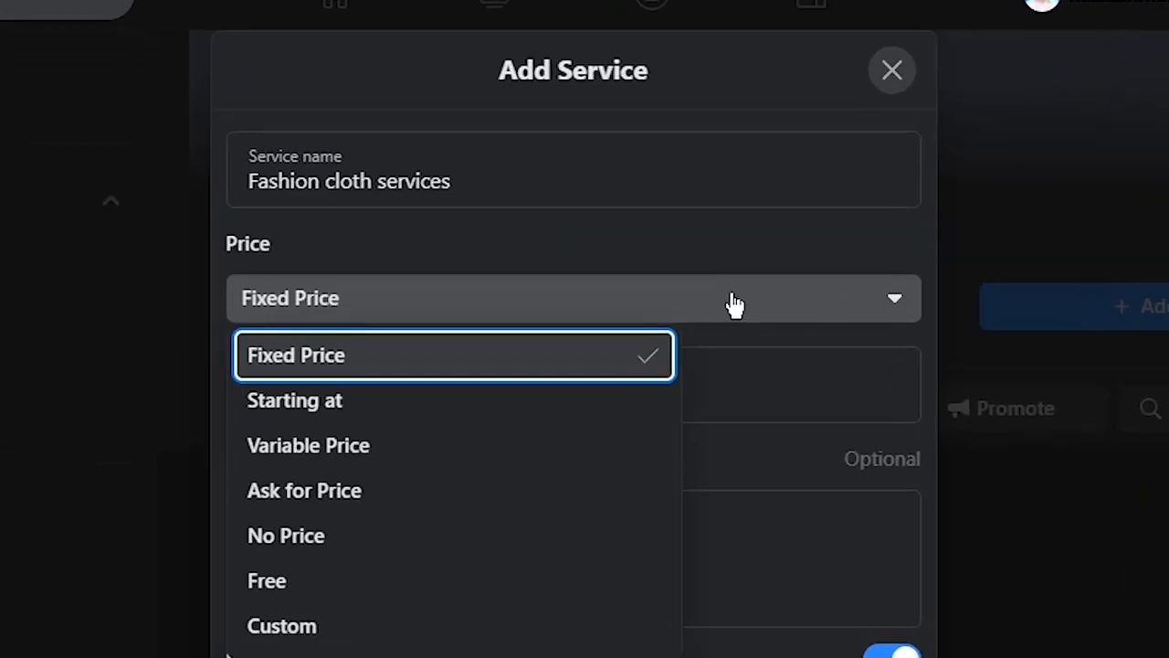
pyautogui.click(359, 493)
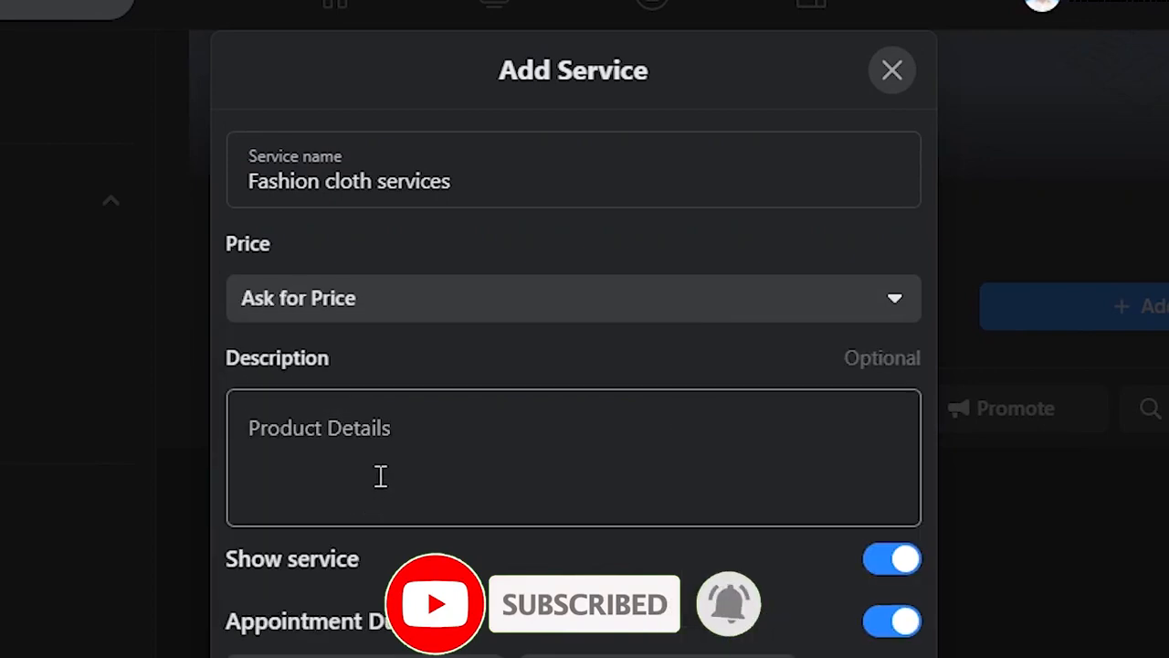
pyautogui.click(379, 475)
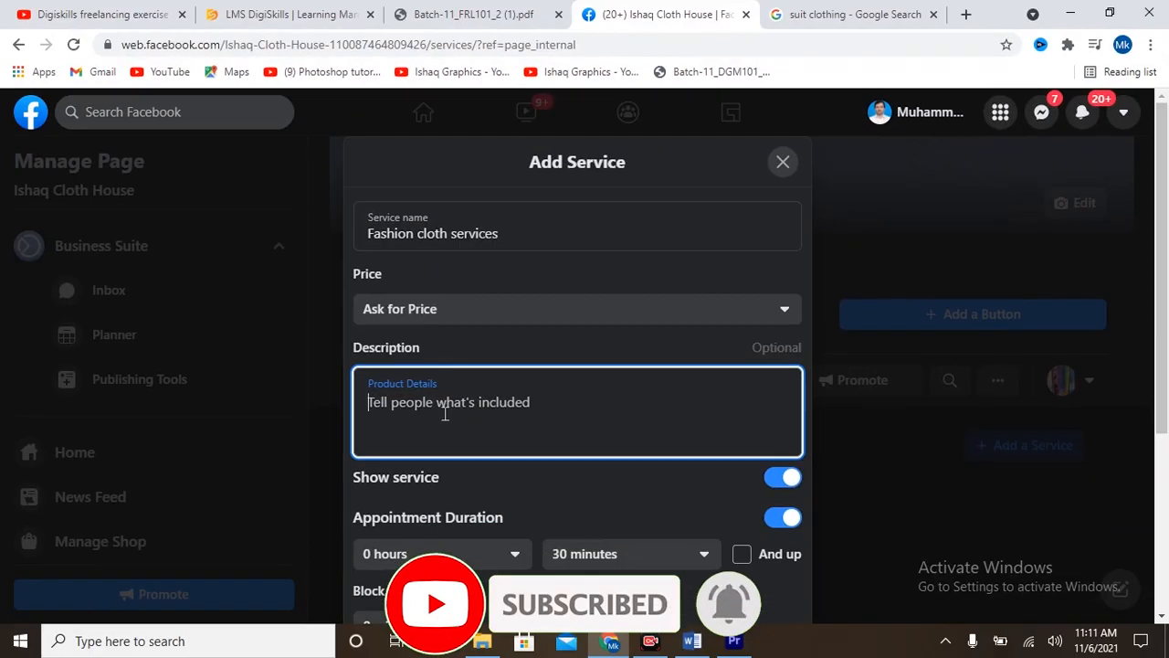
pyautogui.write('2 suit with all color')
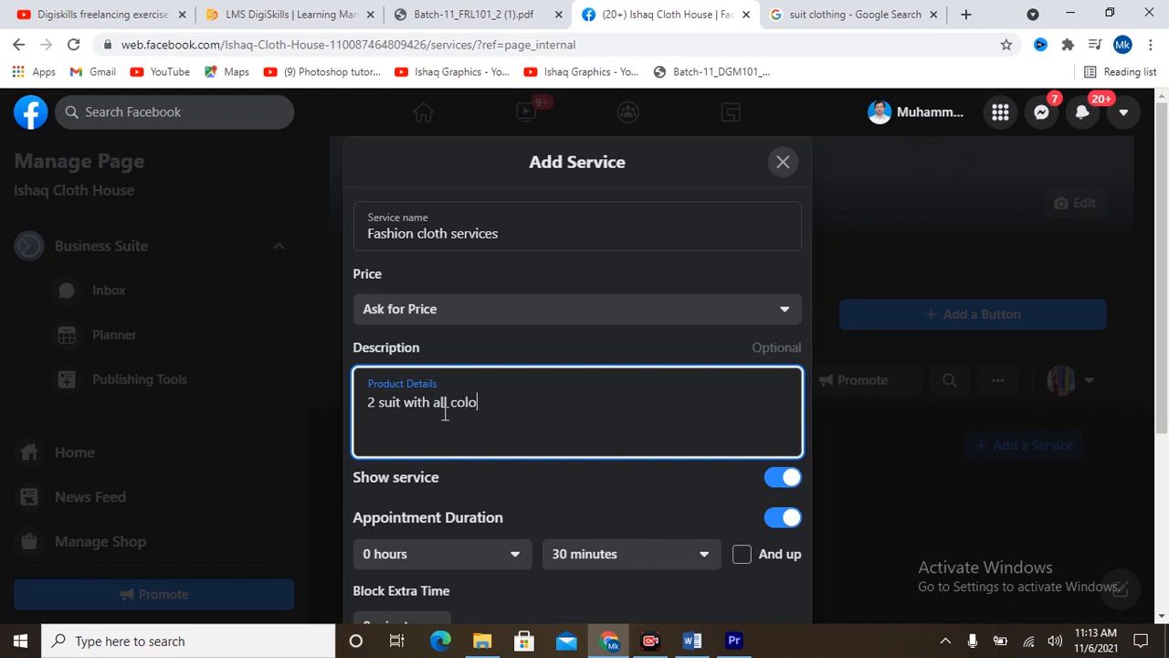
# Keep the service shown with appointments enabled, and set the appointment duration to 1 hour 30 minutes and up
pyautogui.click(790, 480)
pyautogui.click(790, 480)
pyautogui.click(788, 518)
pyautogui.click(787, 518)
pyautogui.click(447, 568)
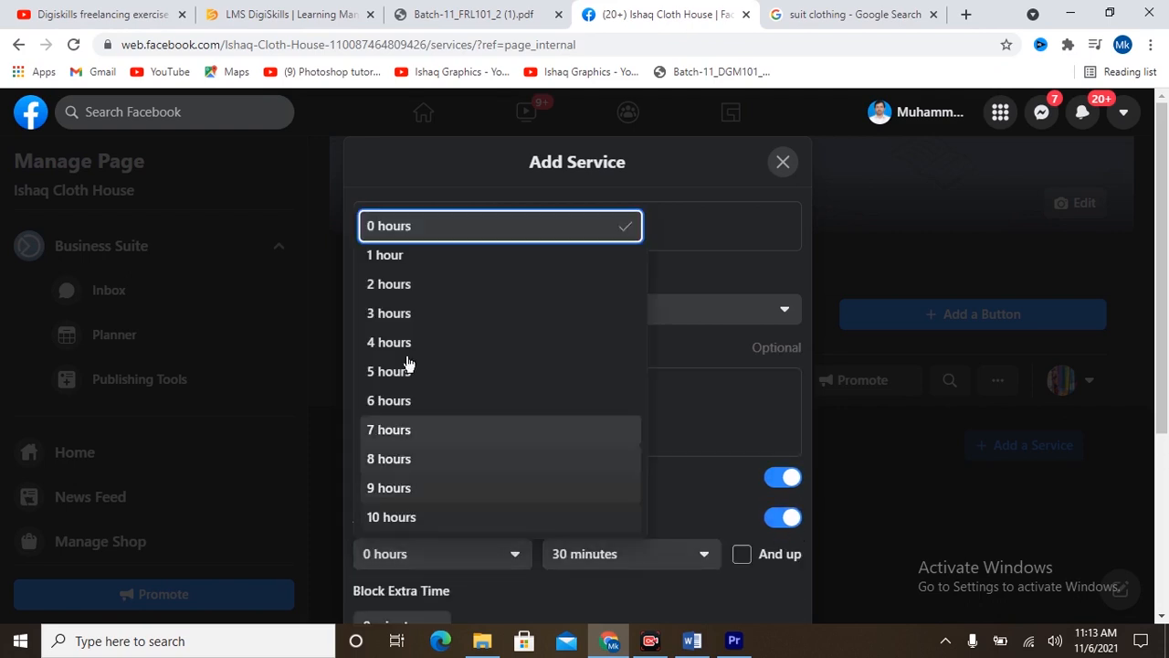
pyautogui.click(382, 258)
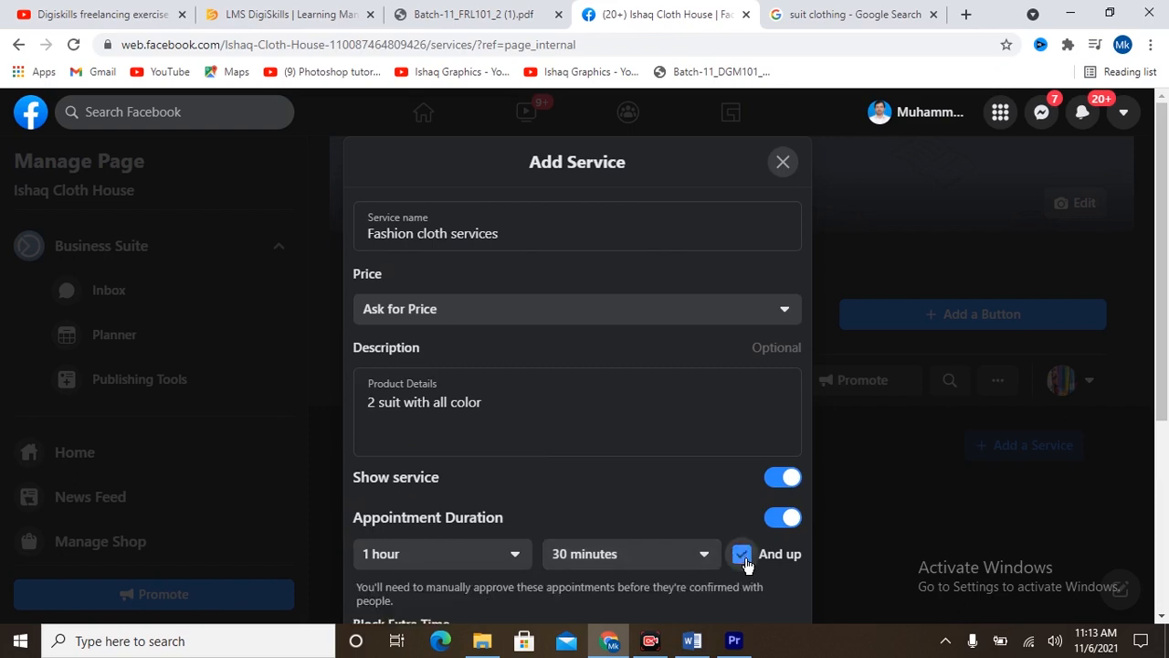
pyautogui.click(740, 555)
# Set the service's Block Extra Time to 30 minutes
pyautogui.scroll(-4, 678, 490)
pyautogui.click(411, 345)
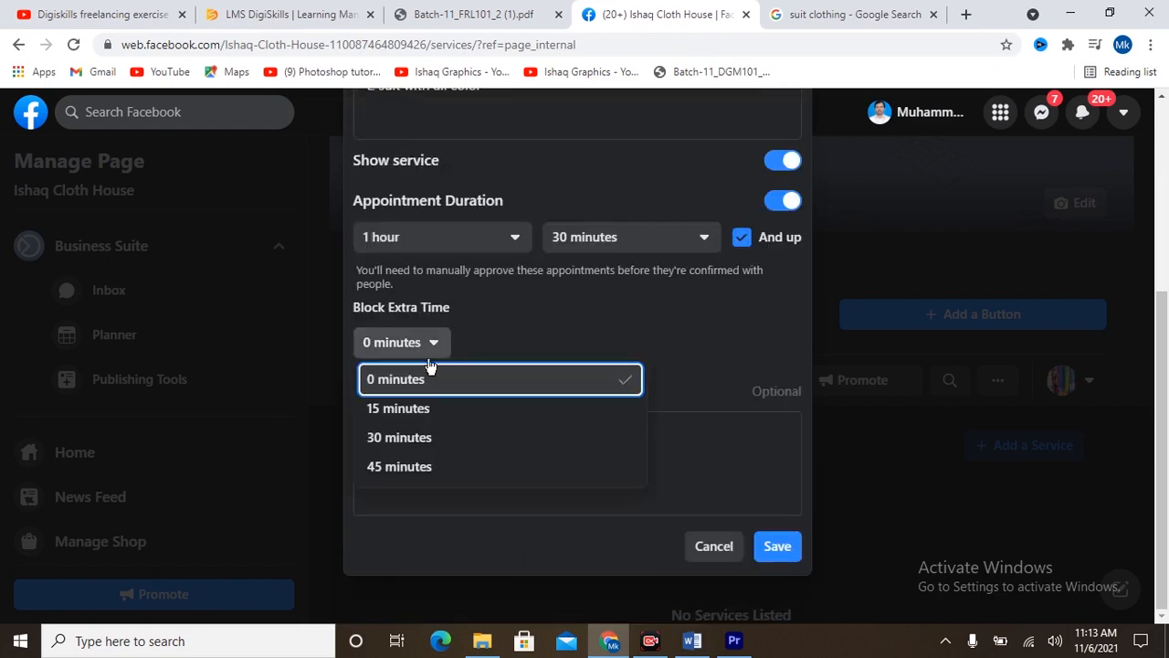
pyautogui.click(420, 436)
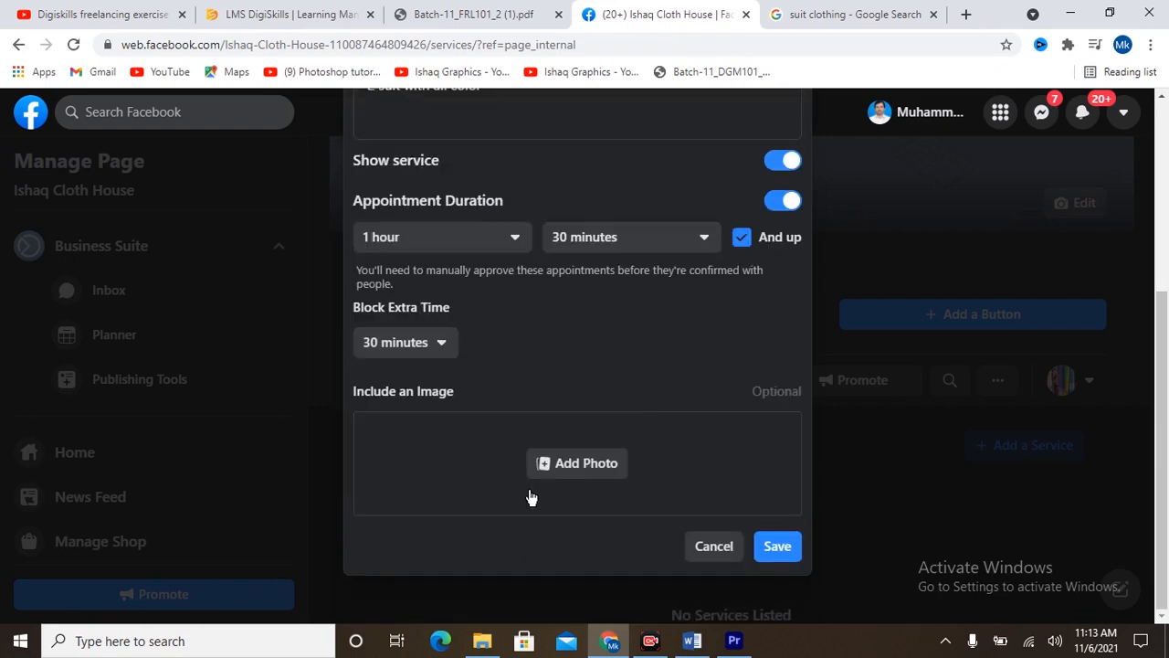
# Add the picture file "images" from the Desktop as the service's image
pyautogui.click(577, 468)
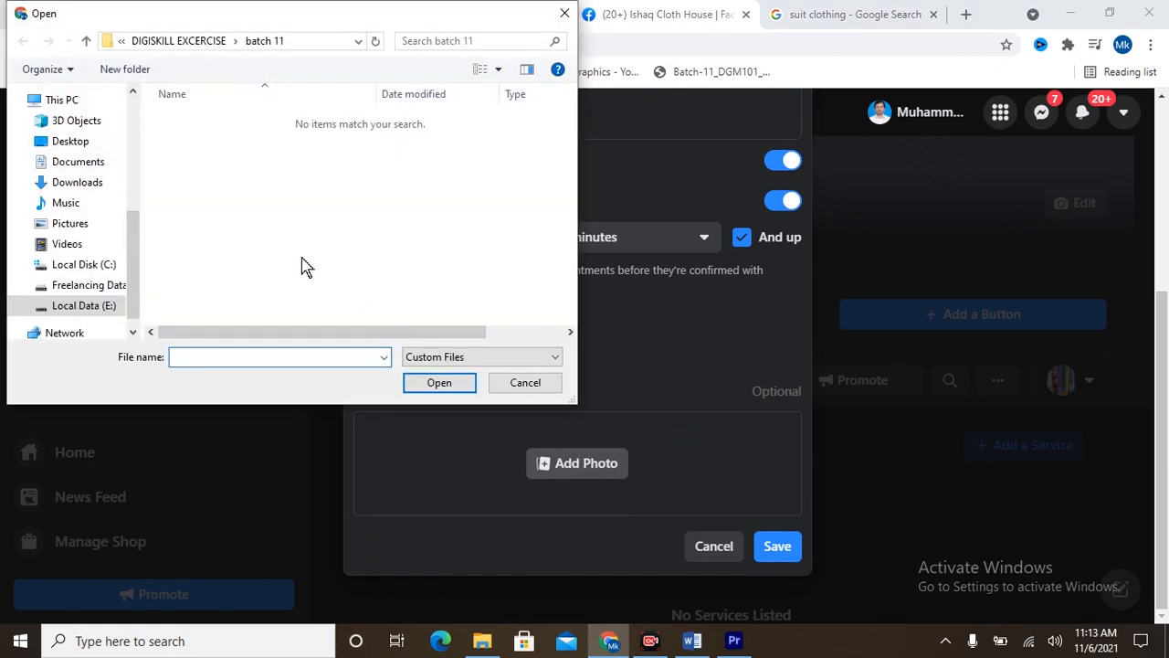
pyautogui.click(120, 142)
pyautogui.scroll(-2, 356, 196)
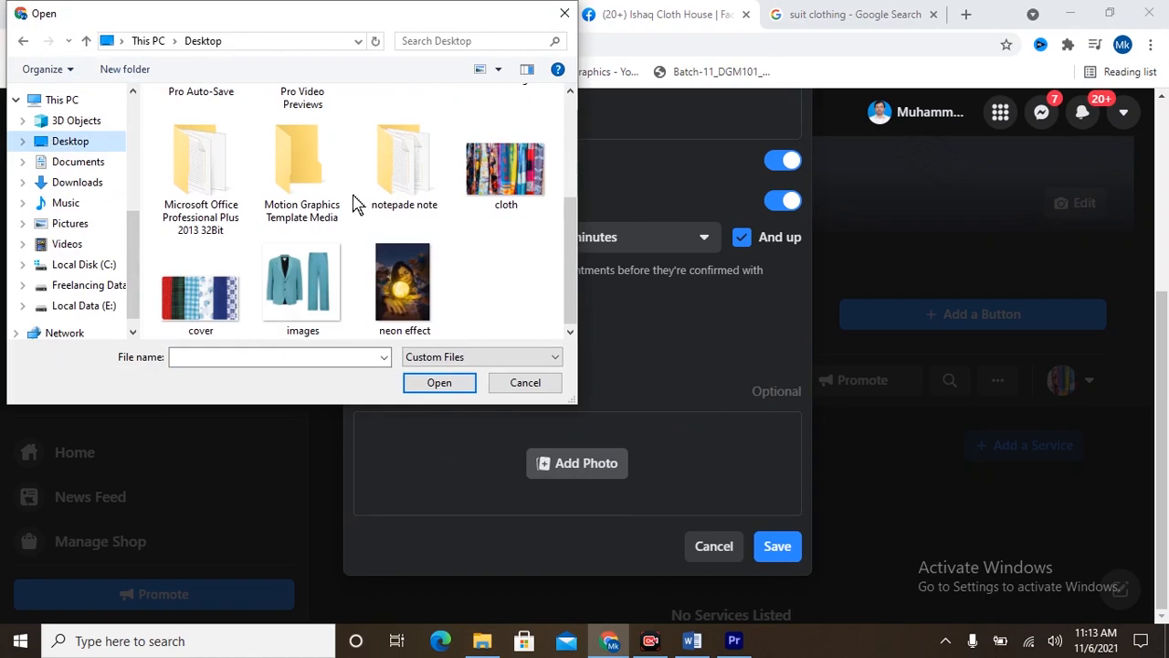
pyautogui.click(302, 288)
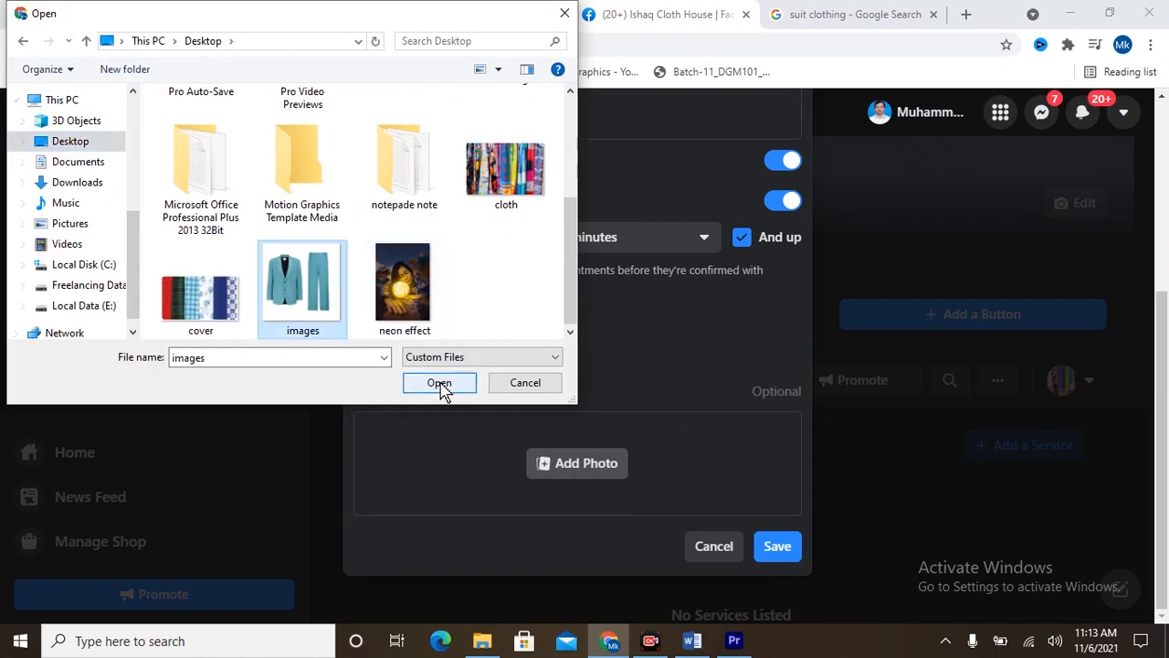
pyautogui.click(444, 391)
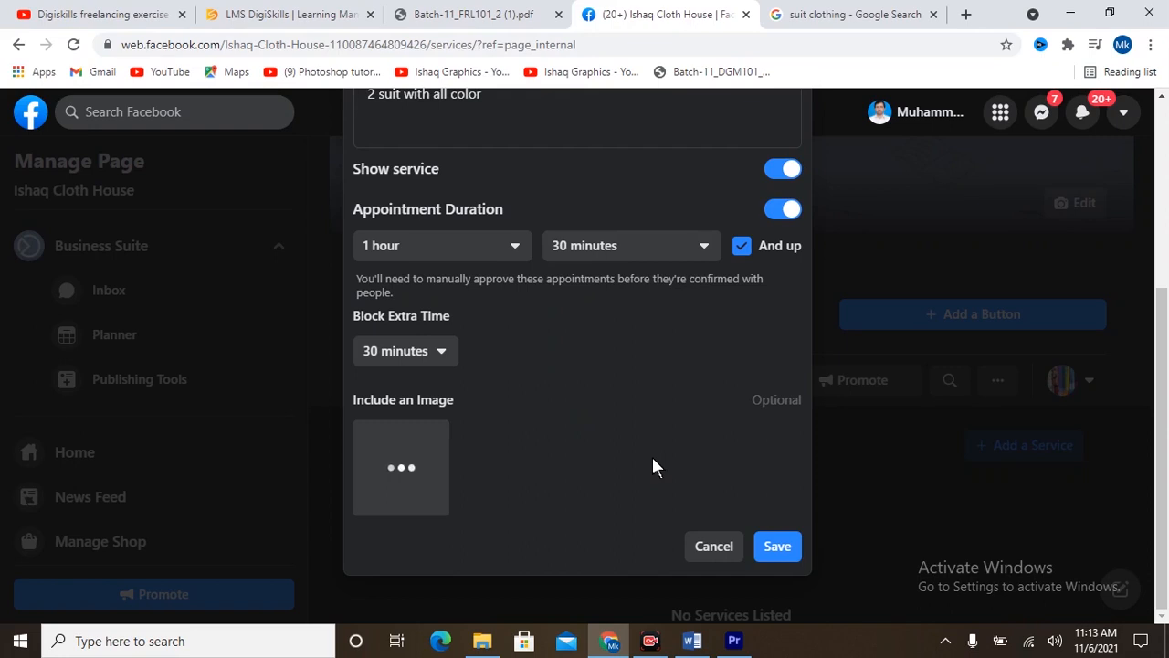
# Review the Add Service form and copy a screenshot of its upper part, from the service name to the appointment duration
pyautogui.scroll(4, 653, 465)
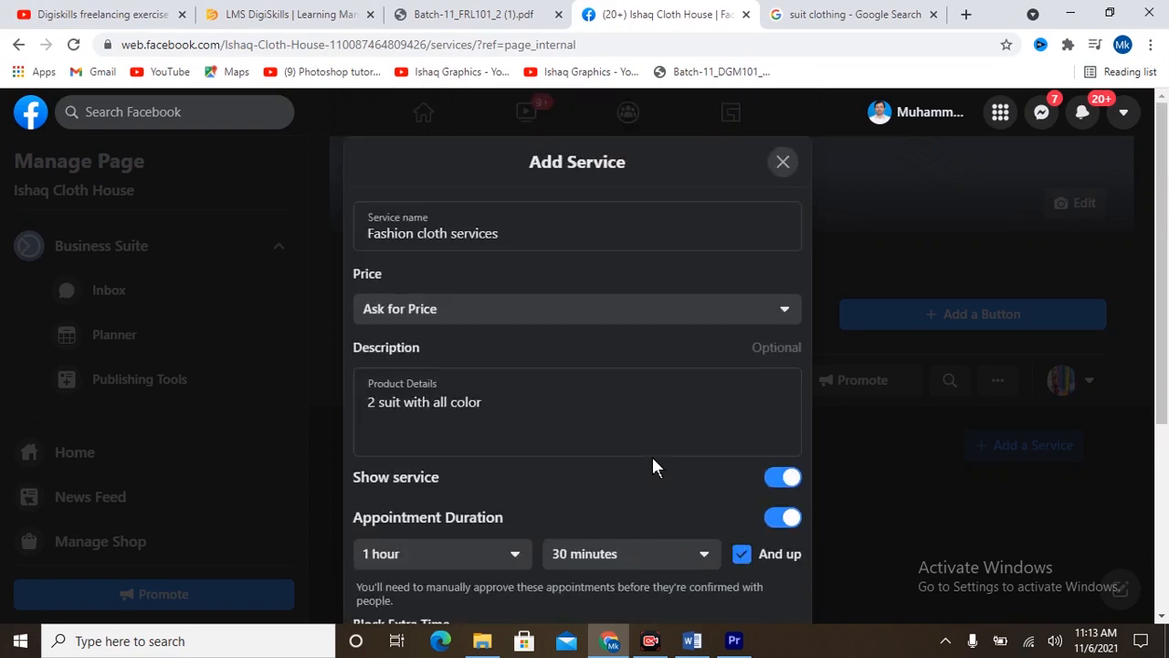
pyautogui.scroll(-4, 652, 465)
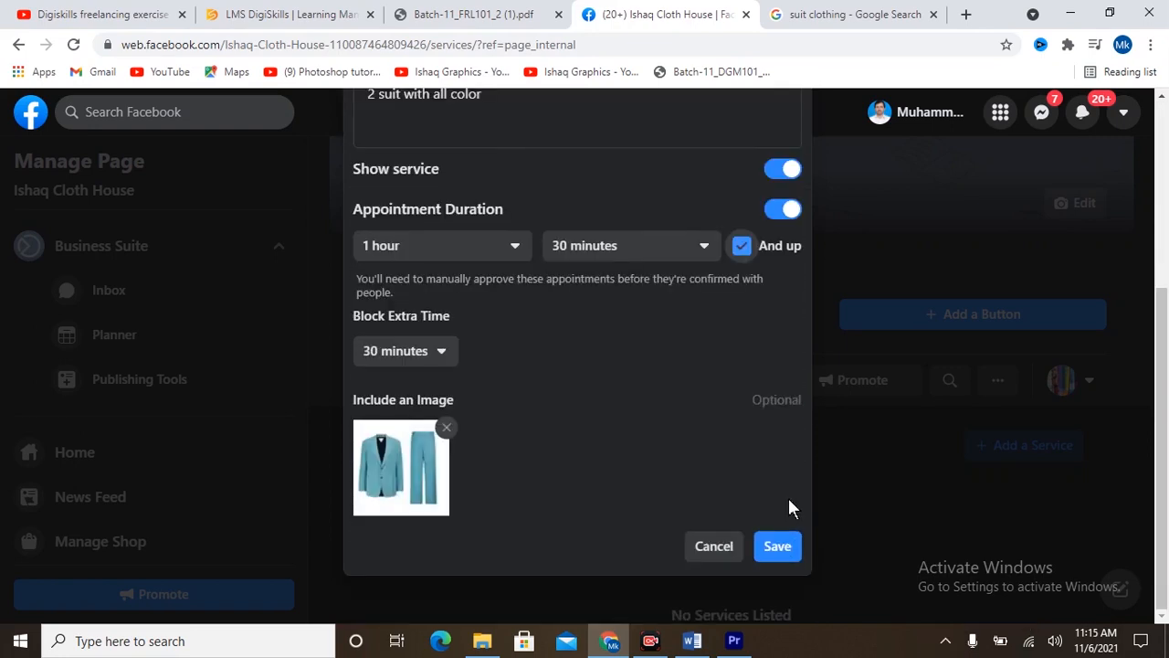
pyautogui.scroll(4, 836, 483)
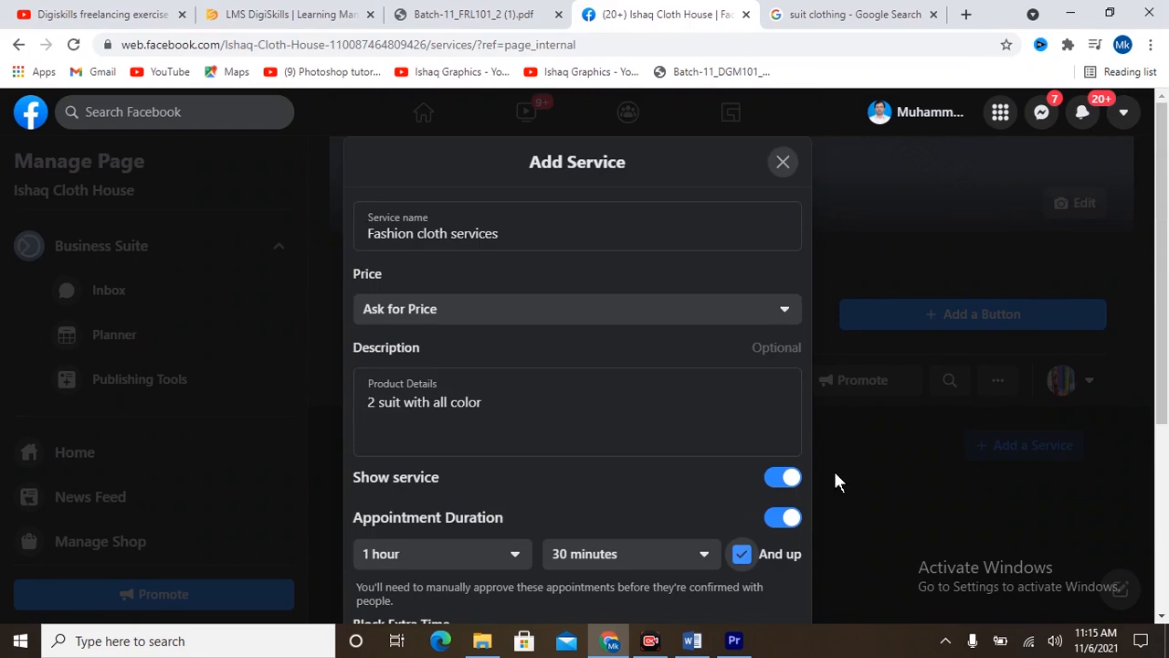
pyautogui.click(946, 640)
pyautogui.click(931, 573)
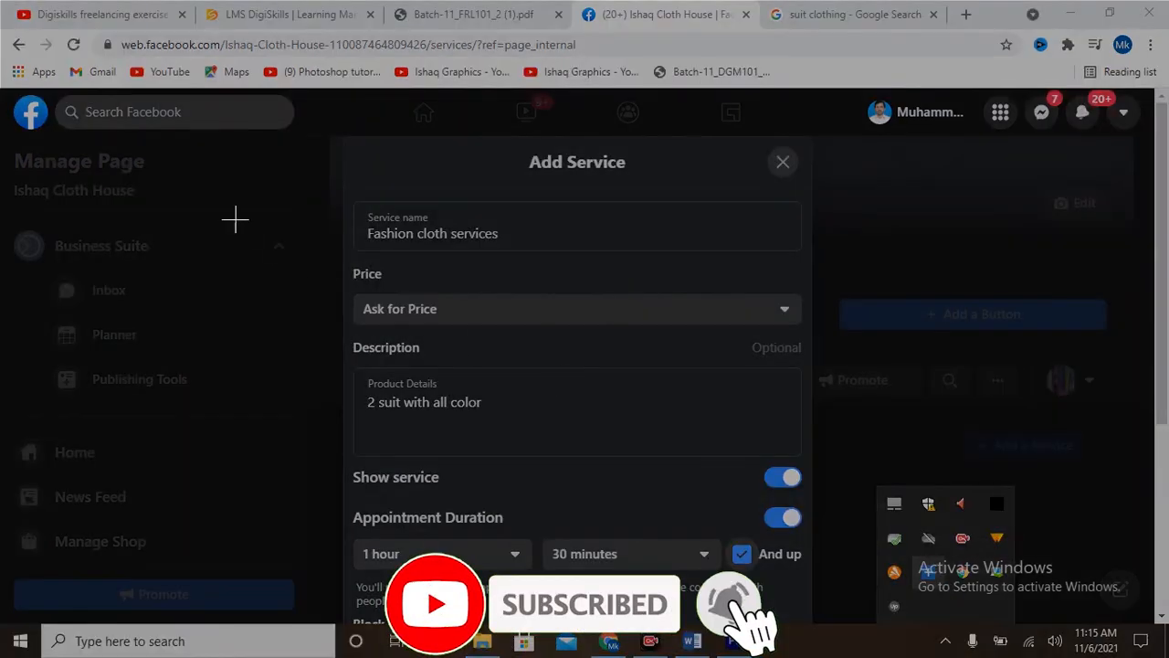
pyautogui.moveTo(4, 81); pyautogui.dragTo(865, 616)
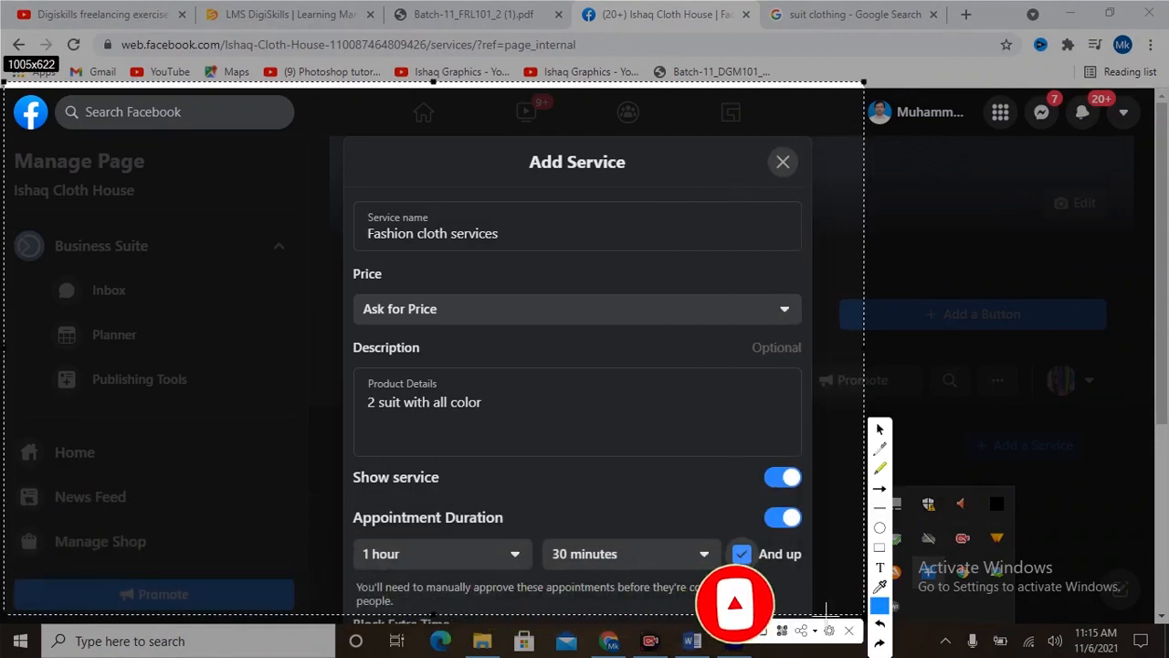
pyautogui.click(779, 632)
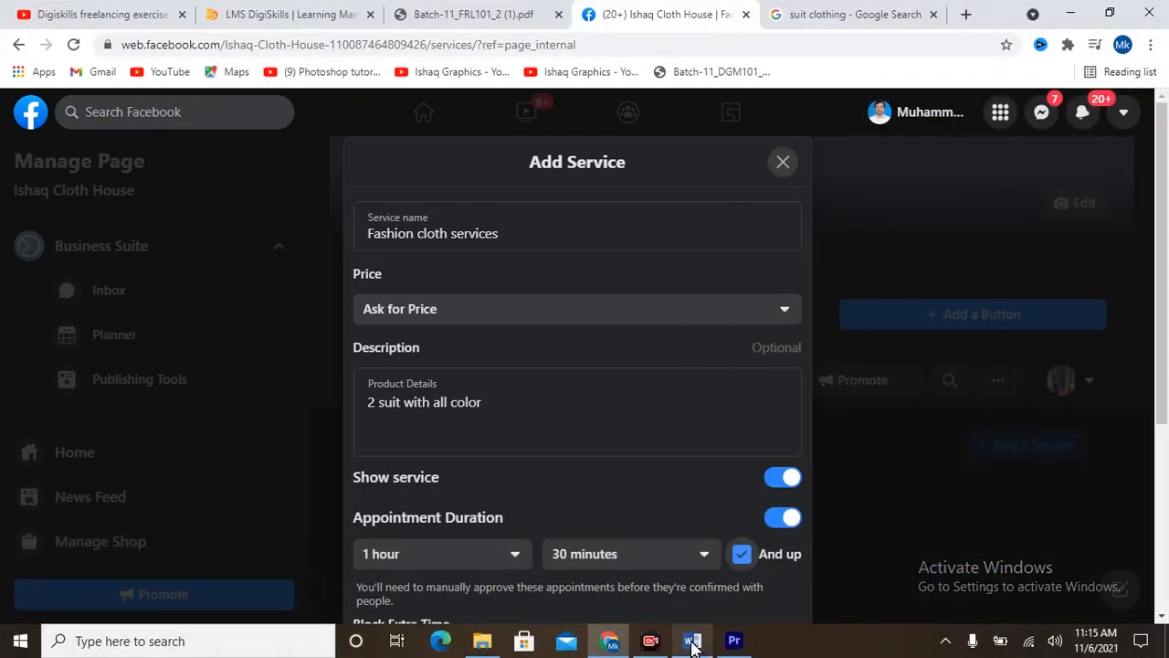
# Switch to Word and paste the screenshot below the Task 2 instructions
pyautogui.click(691, 640)
pyautogui.scroll(-3, 639, 484)
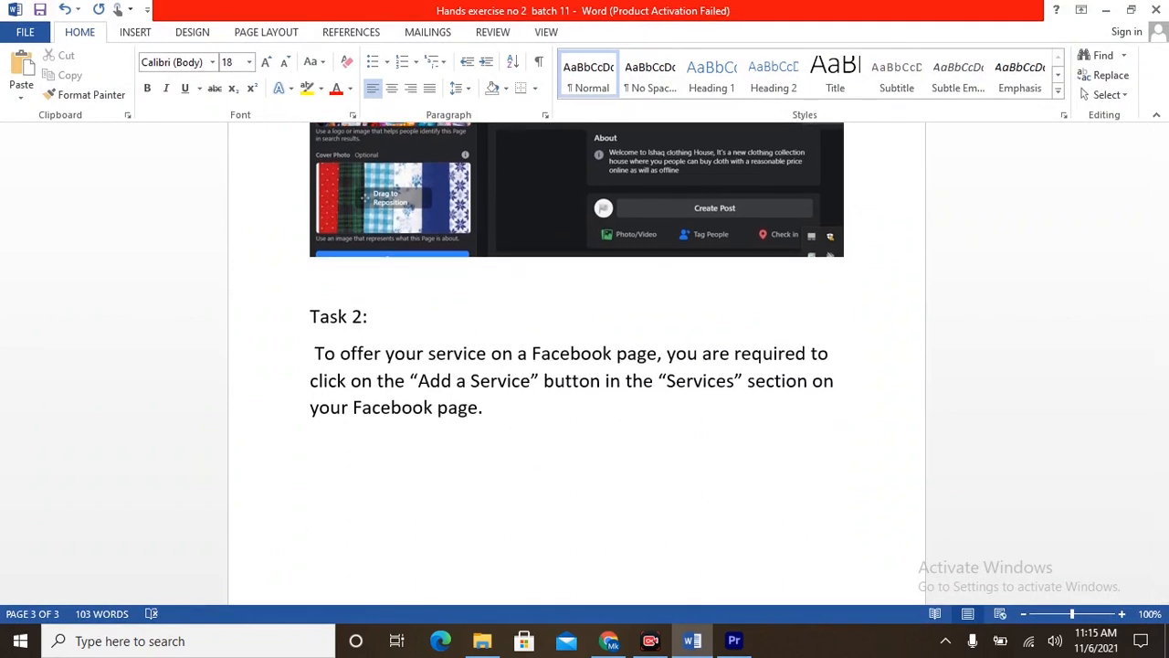
pyautogui.hotkey('ctrl', 'v')
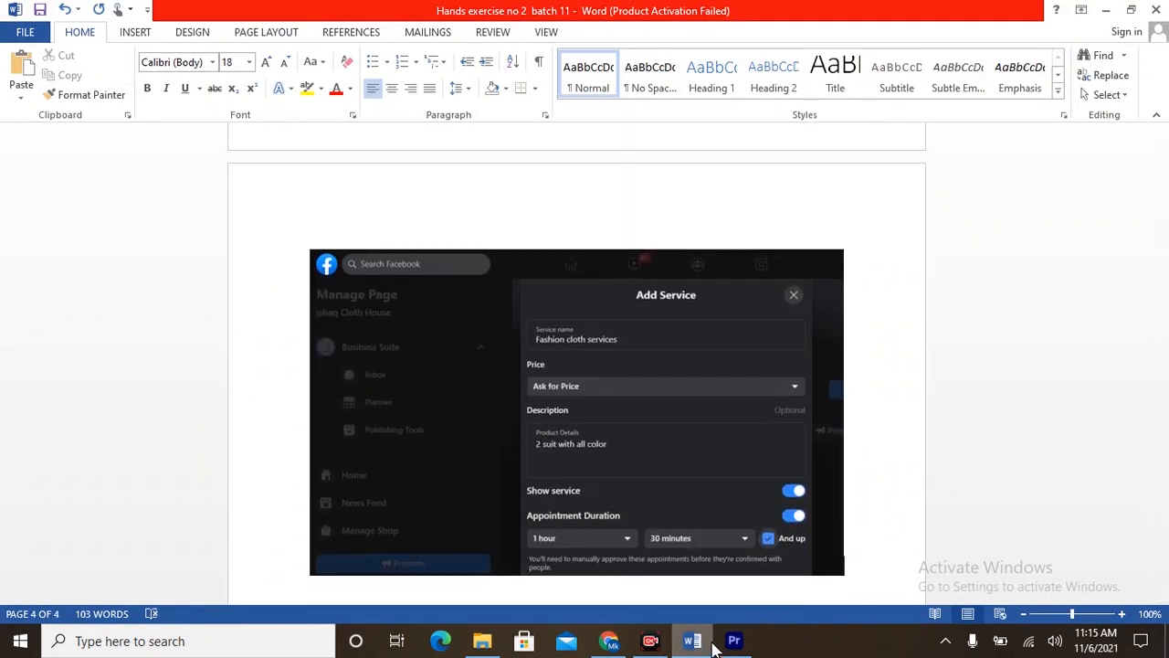
# Return to Chrome and copy a screenshot of the Add Service form's lower part with the extra time and the suit image
pyautogui.click(609, 640)
pyautogui.scroll(-3, 627, 482)
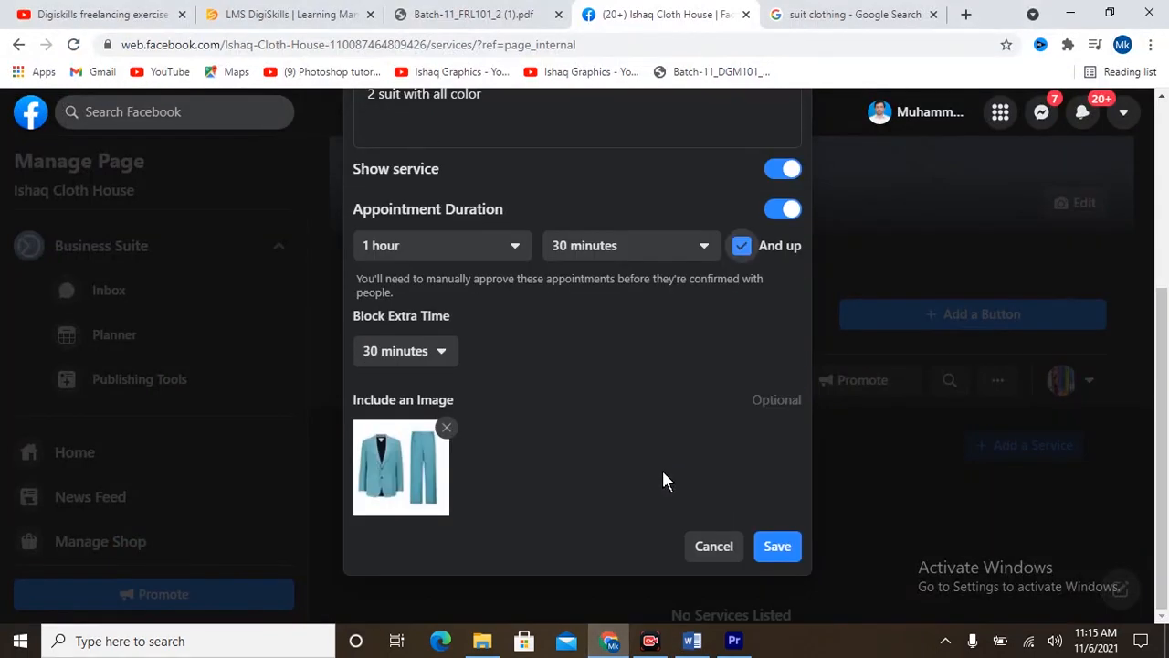
pyautogui.click(946, 640)
pyautogui.click(928, 571)
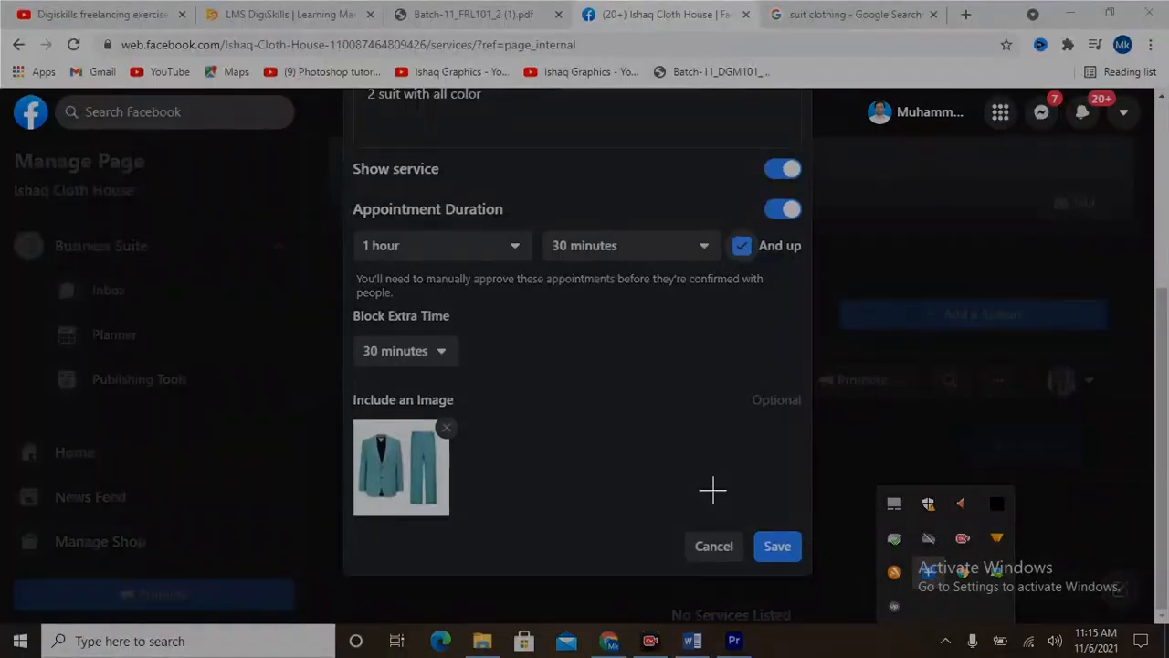
pyautogui.moveTo(5, 98); pyautogui.dragTo(903, 573)
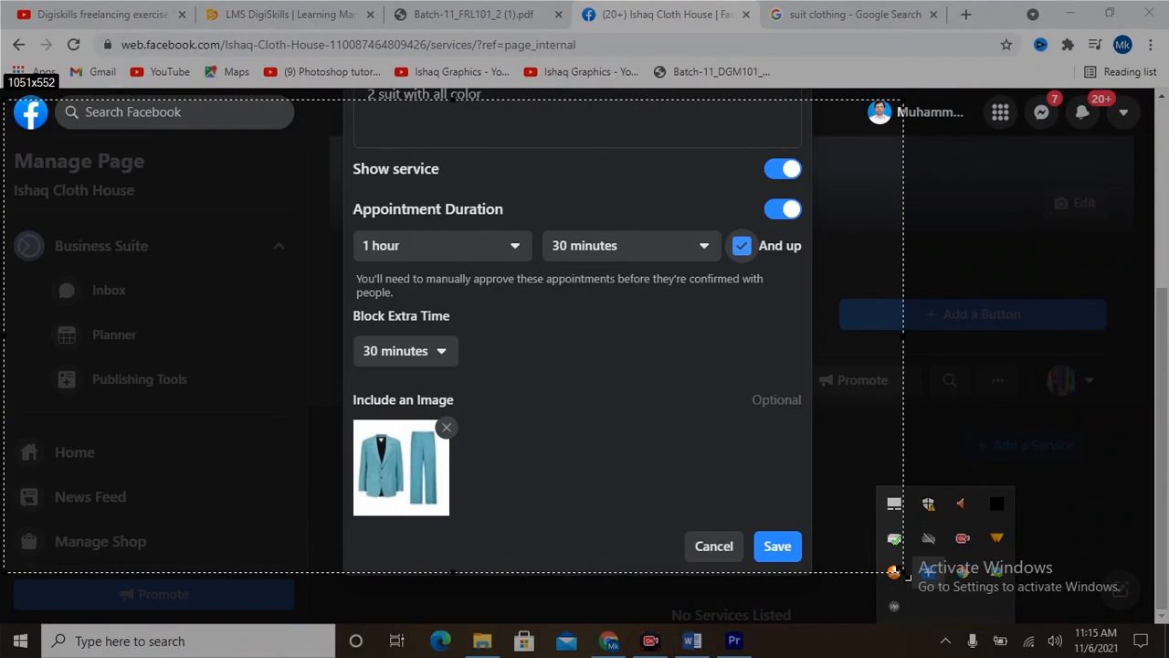
pyautogui.click(802, 589)
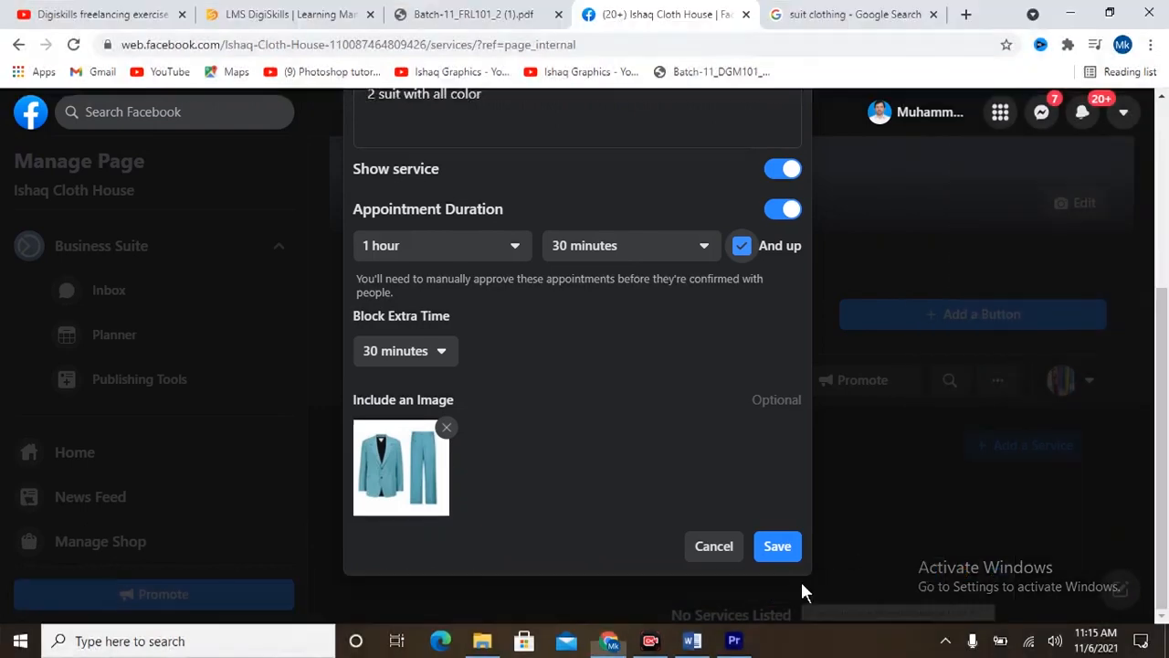
# In the Word document, paste the second form screenshot on a new line below the first one
pyautogui.click(691, 640)
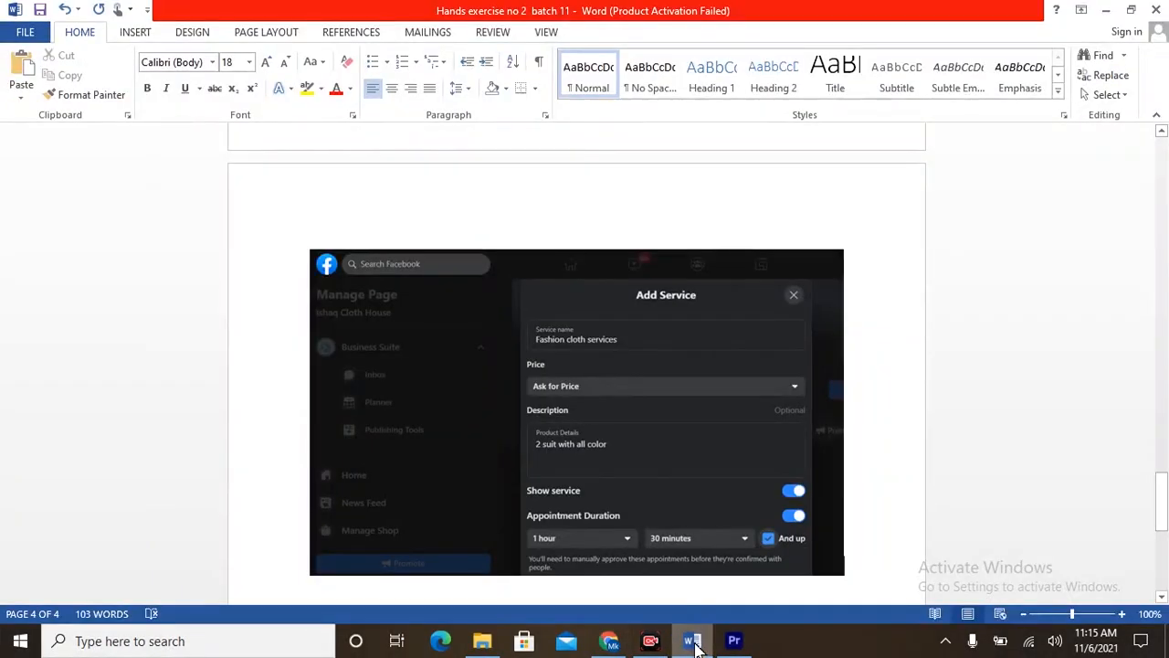
pyautogui.click(872, 553)
pyautogui.press('Return')
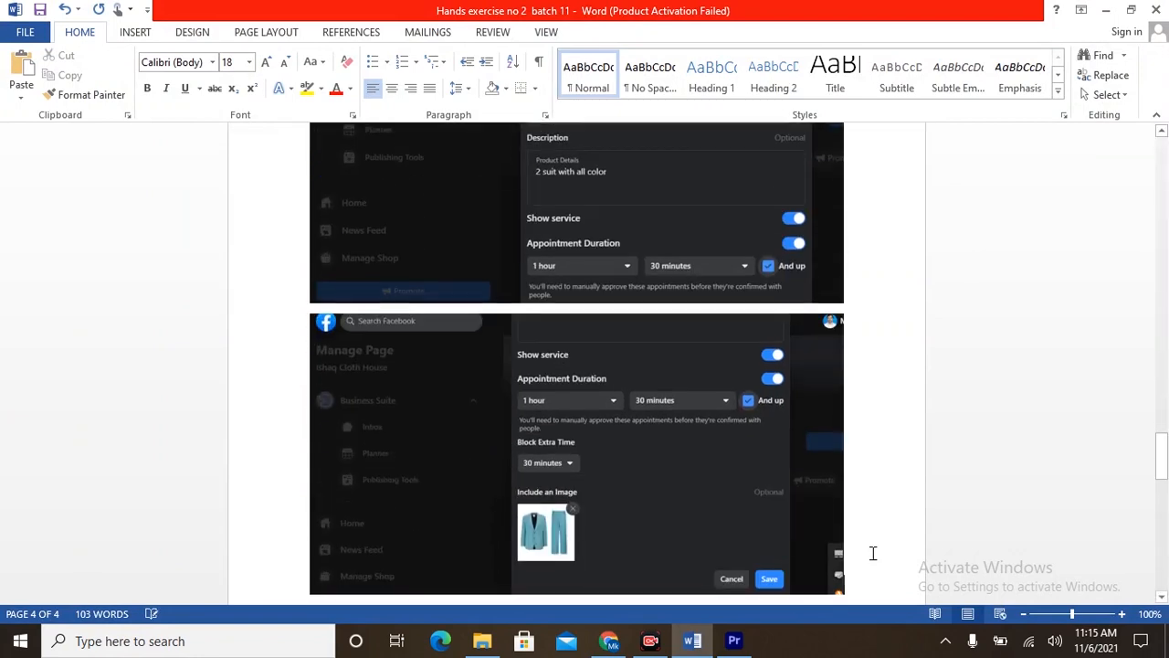
pyautogui.hotkey('ctrl', 'v')
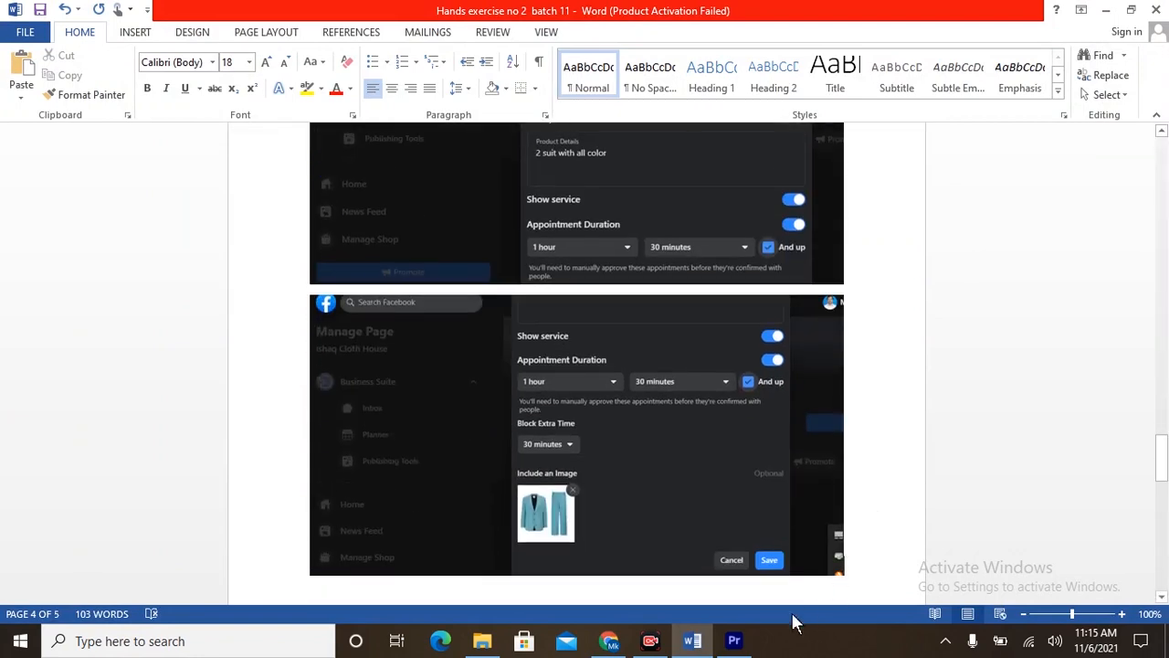
# Back in Chrome, save the new service and copy a screenshot of the page's Services section listing it
pyautogui.click(608, 640)
pyautogui.click(775, 548)
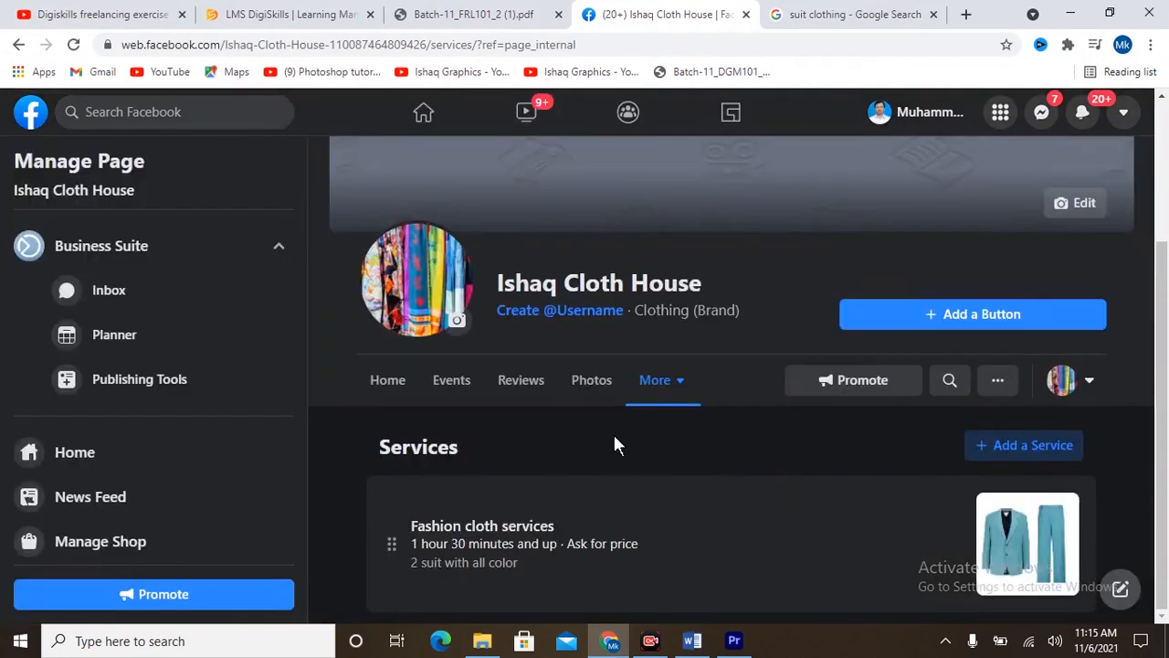
pyautogui.click(945, 640)
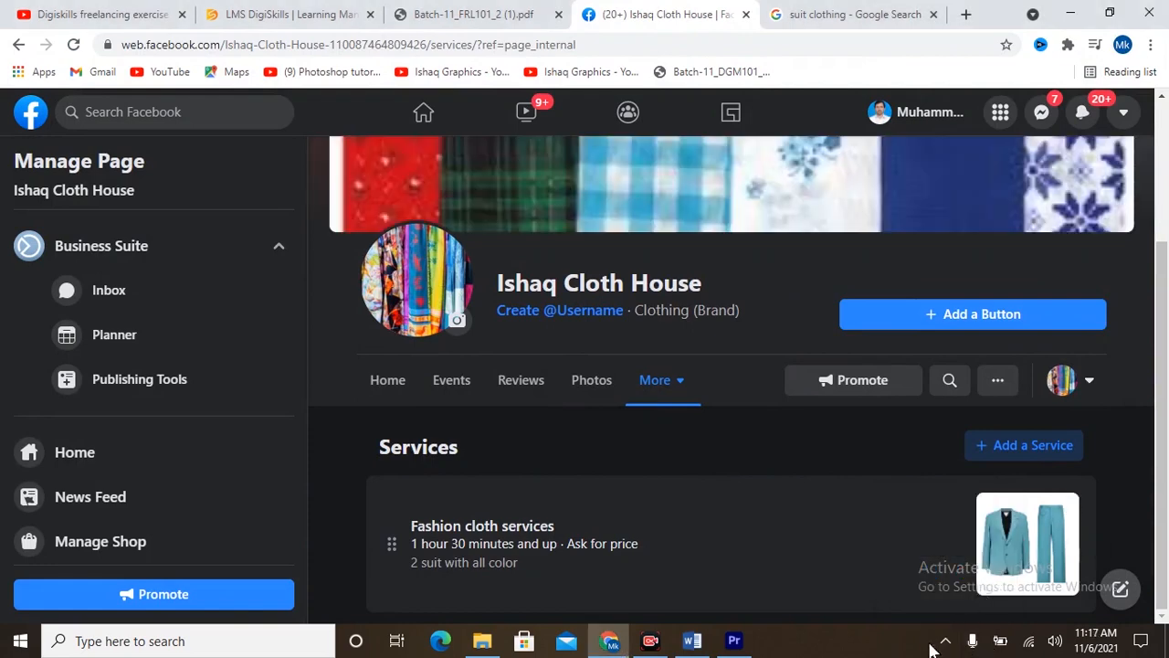
pyautogui.click(946, 641)
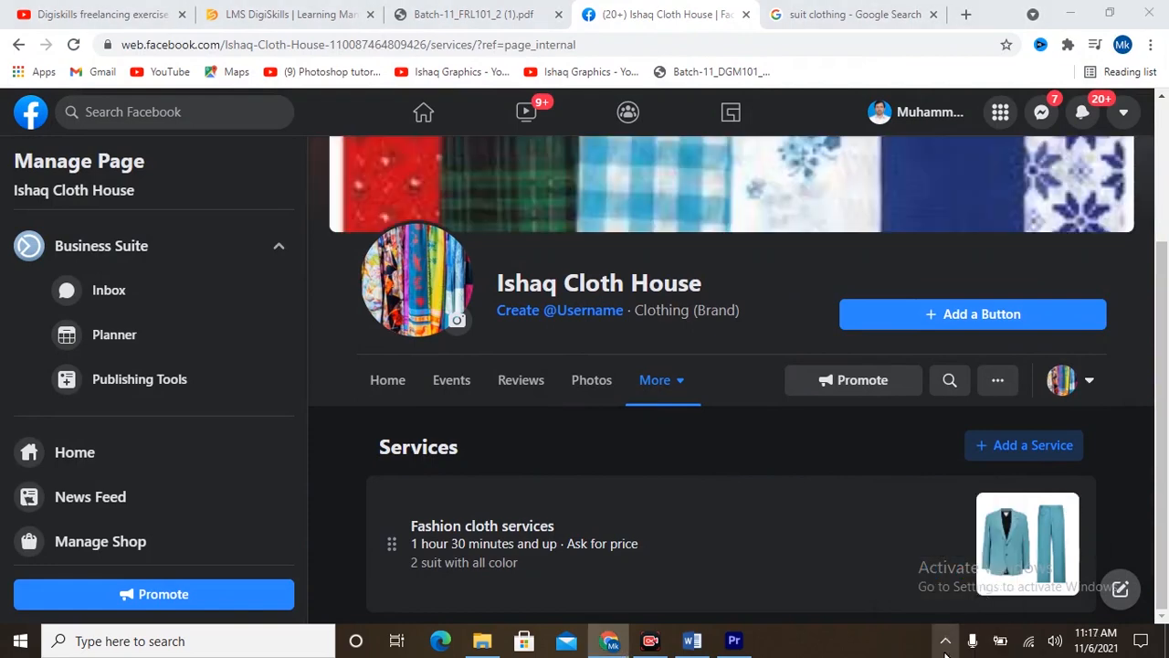
pyautogui.click(929, 577)
pyautogui.moveTo(2, 90)
pyautogui.mouseDown()
pyautogui.moveTo(173, 205)
pyautogui.moveTo(1009, 625)
pyautogui.moveTo(1035, 619)
pyautogui.mouseUp()
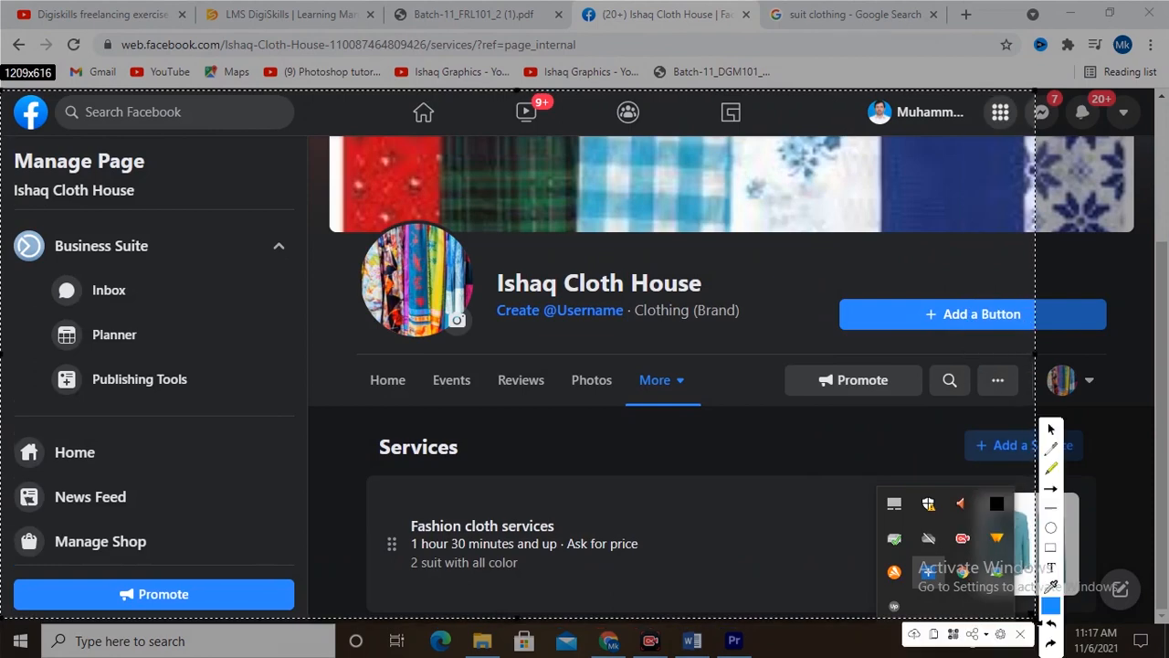
pyautogui.click(933, 633)
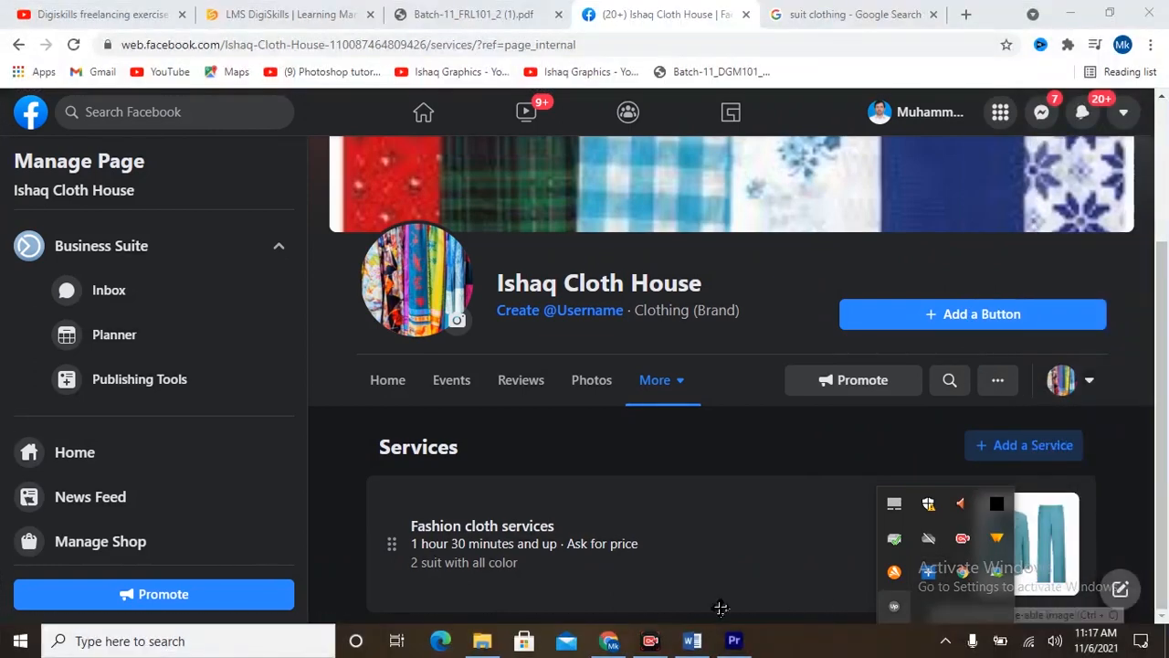
# Switch to Word and paste the Services section screenshot below the form screenshots
pyautogui.click(692, 640)
pyautogui.scroll(-5, 822, 452)
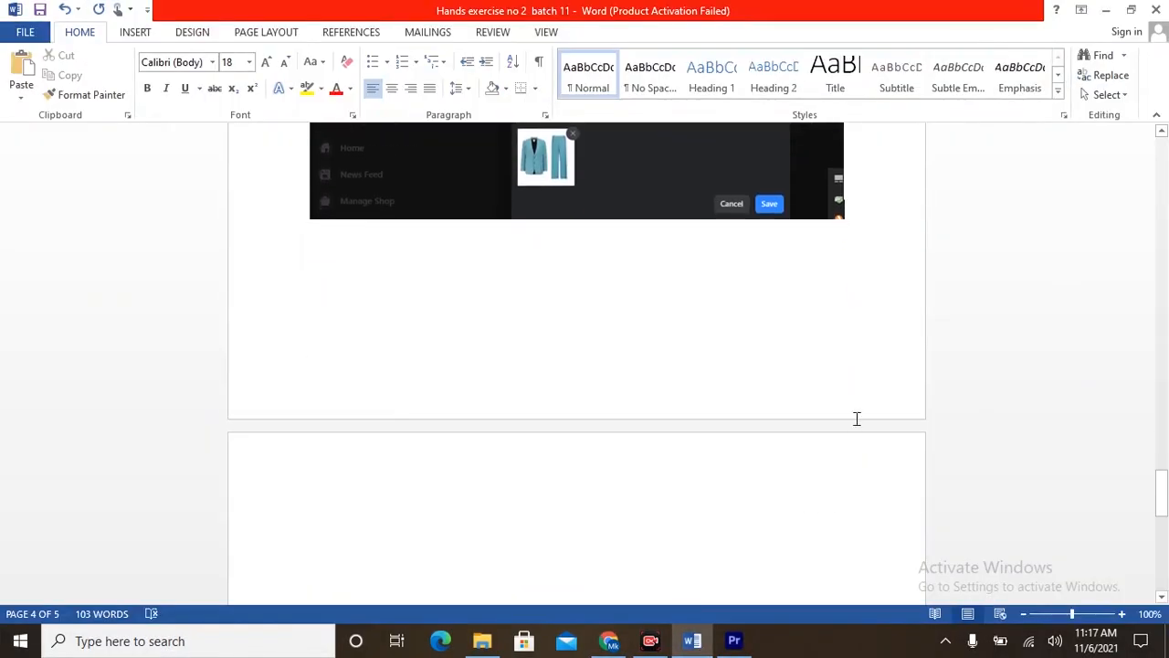
pyautogui.press('Return')
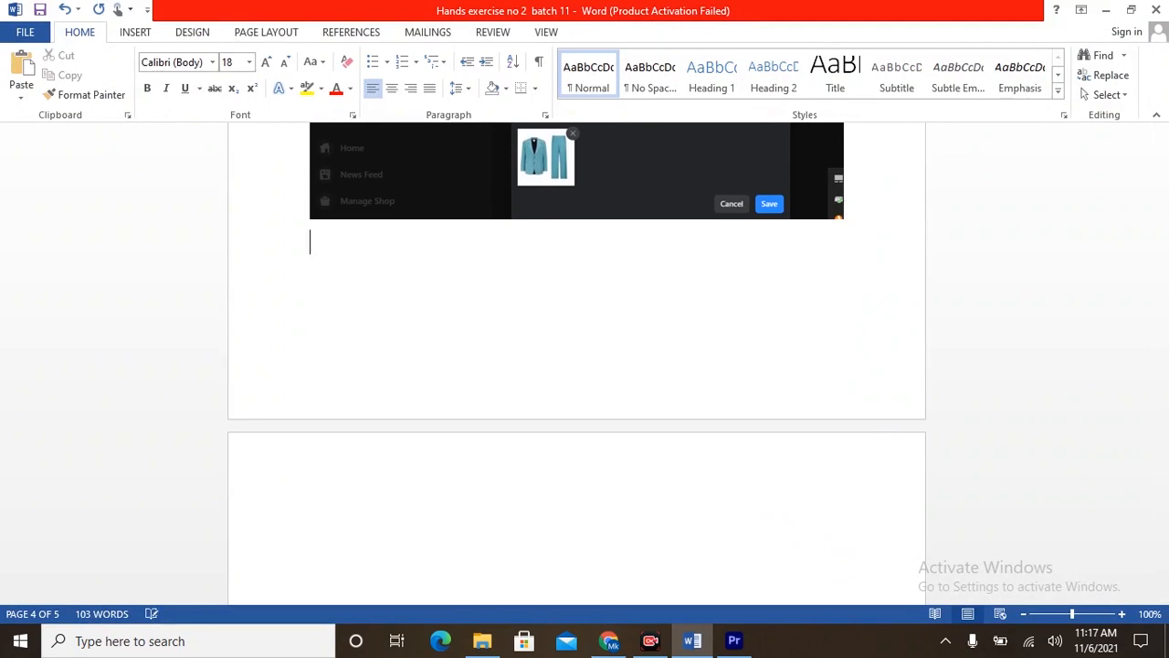
pyautogui.hotkey('ctrl', 'v')
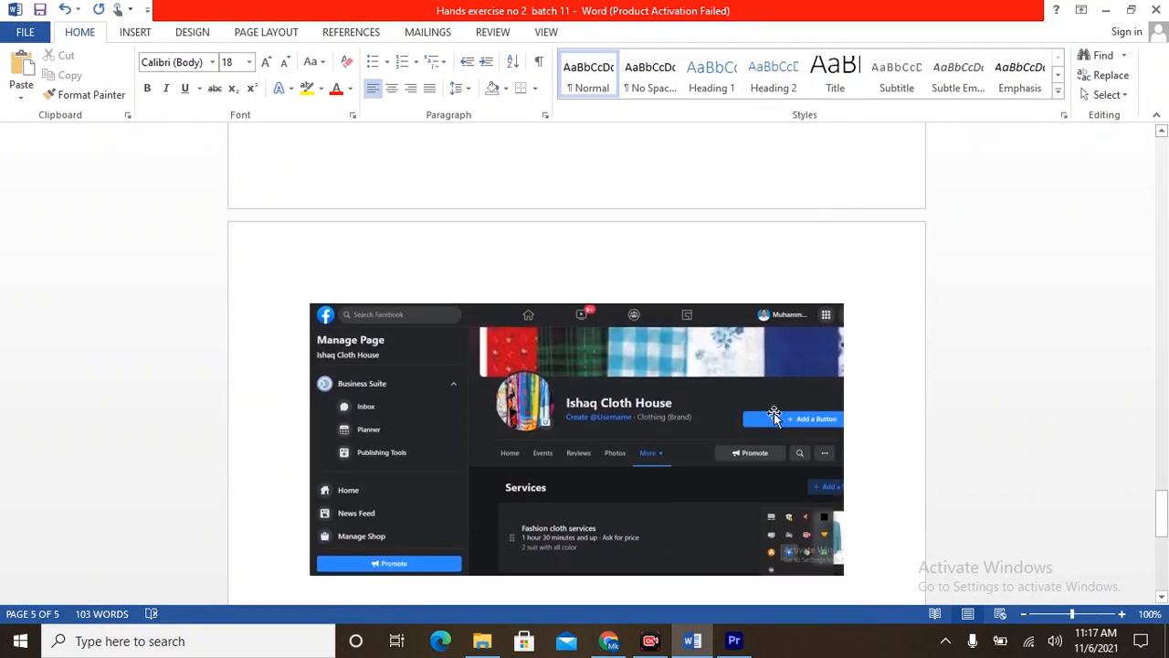
# Go back through the document to its beginning and save it in the batch 11 folder as "Hands exercise no 2 batch 11.docx"
pyautogui.scroll(20, 767, 418)
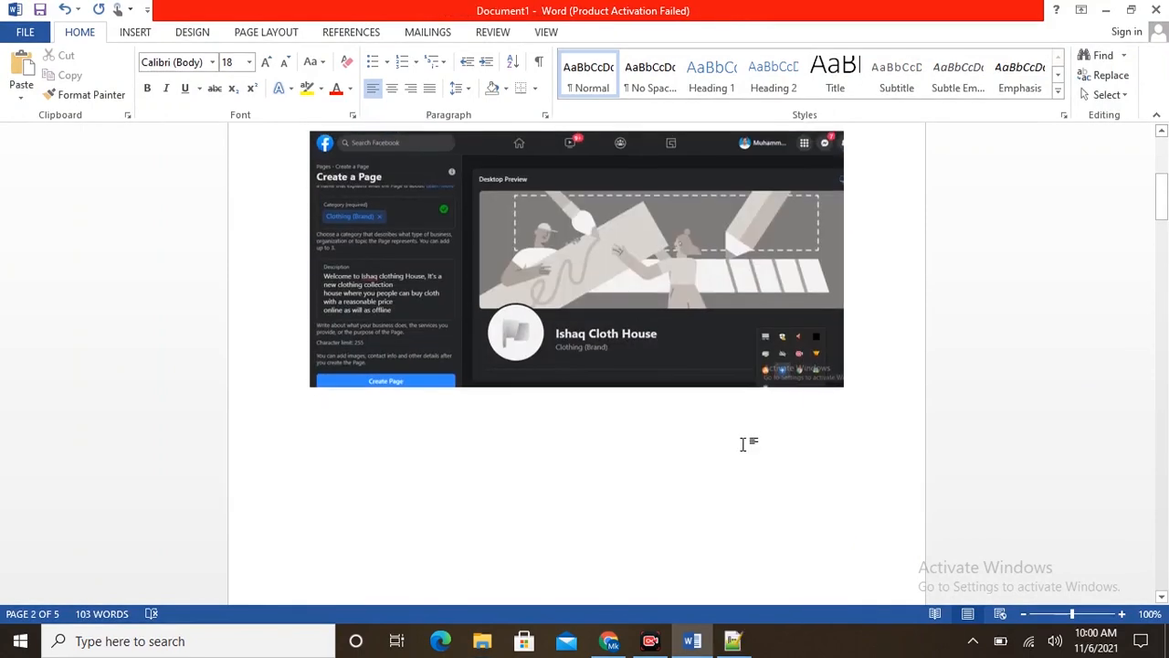
pyautogui.scroll(6, 741, 442)
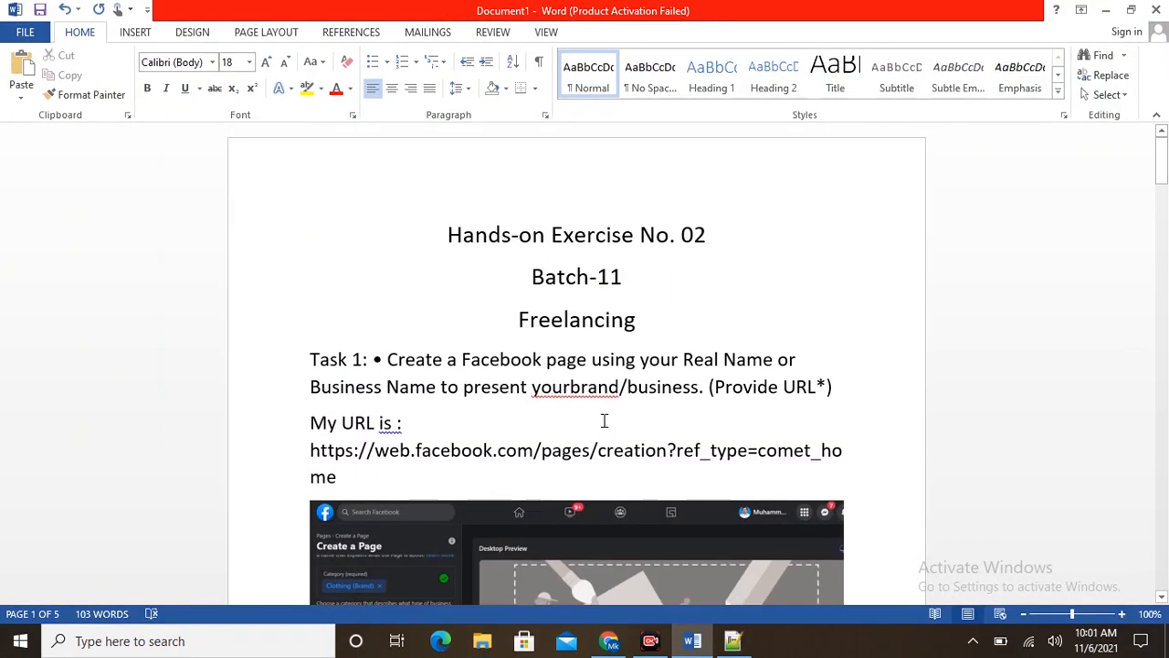
pyautogui.hotkey('ctrl', 's')
pyautogui.click(463, 187)
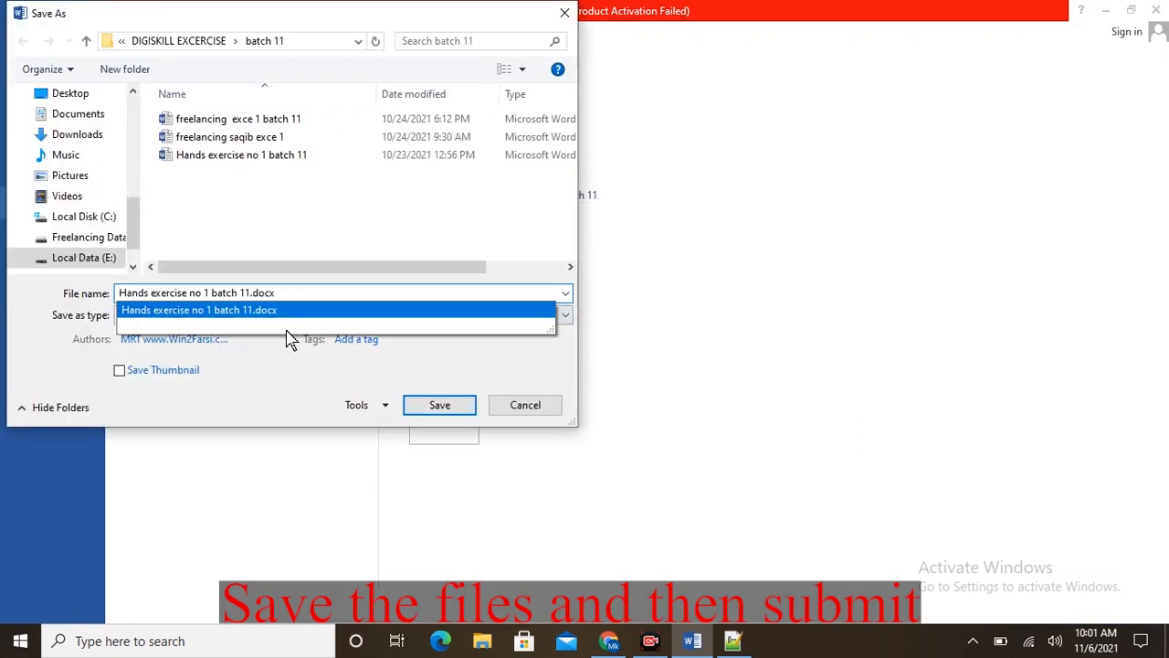
pyautogui.press('BackSpace')
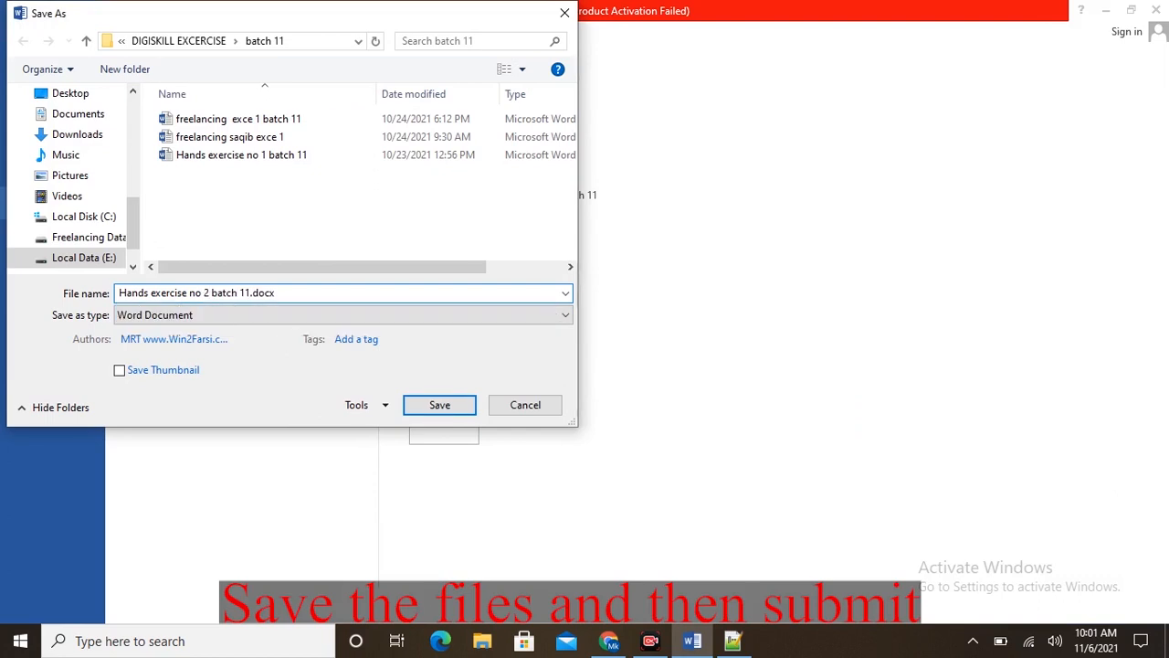
pyautogui.press('Return')
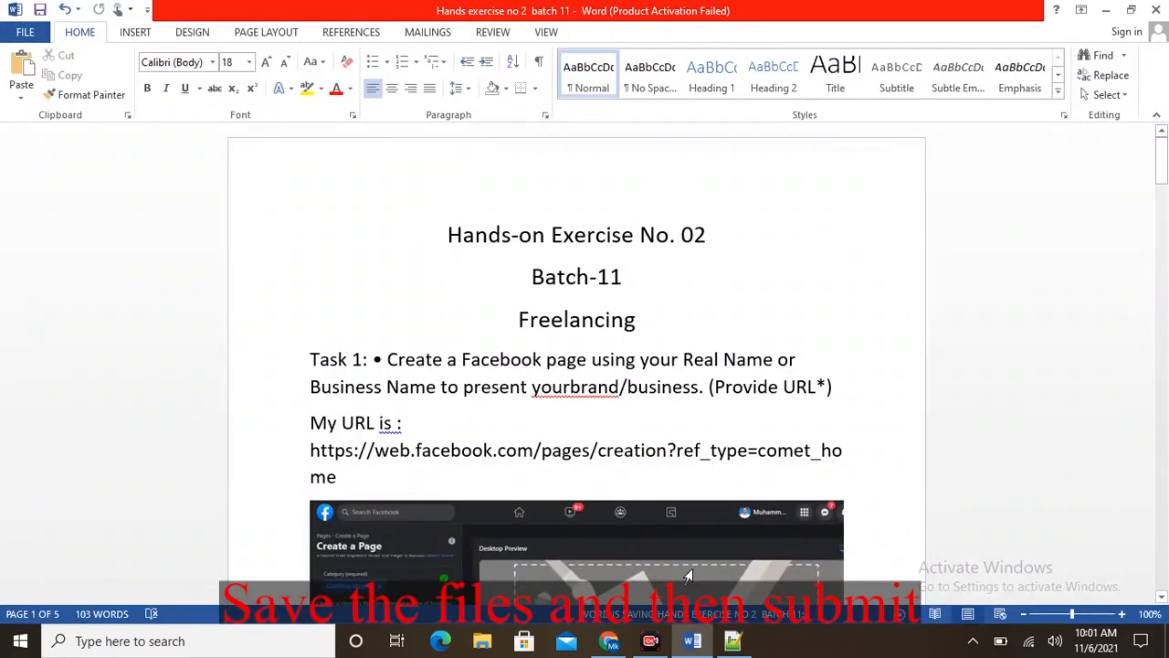
# Switch to Chrome and bring up the exercise instructions in Batch-11_FRL101_2 (1).pdf
pyautogui.click(608, 640)
pyautogui.click(441, 16)
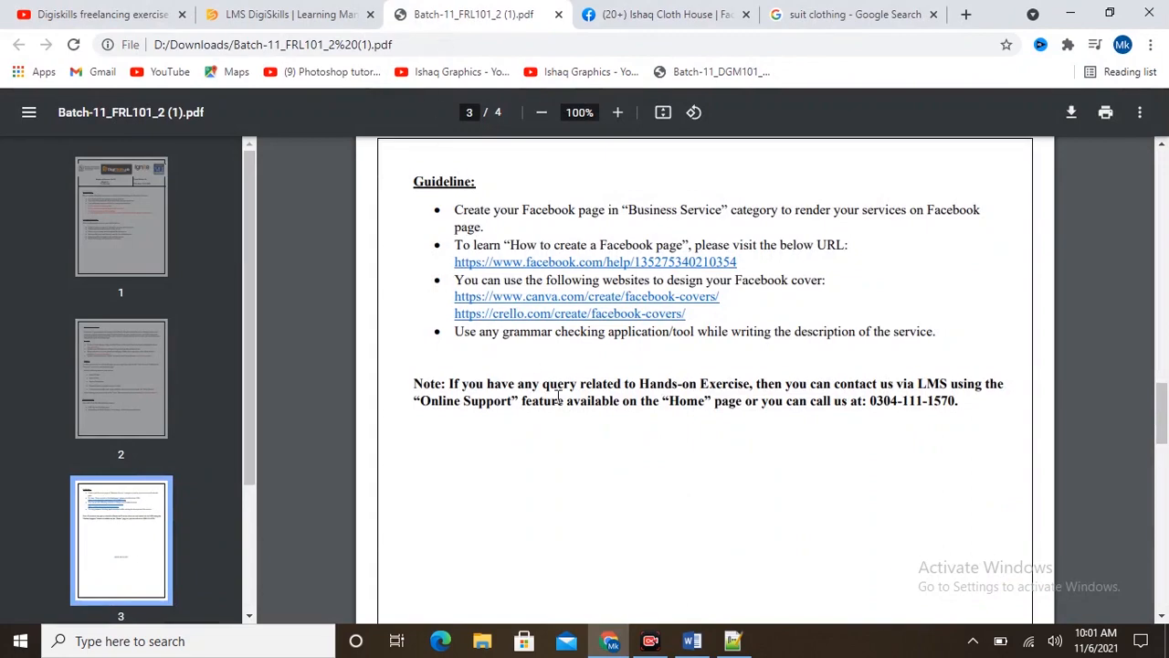
# Leave the exercise PDF and open the Submit Exercise page for Hands-on Exercise No. 2 in the DigiSkills LMS
pyautogui.scroll(10, 548, 391)
pyautogui.click(288, 16)
pyautogui.click(861, 398)
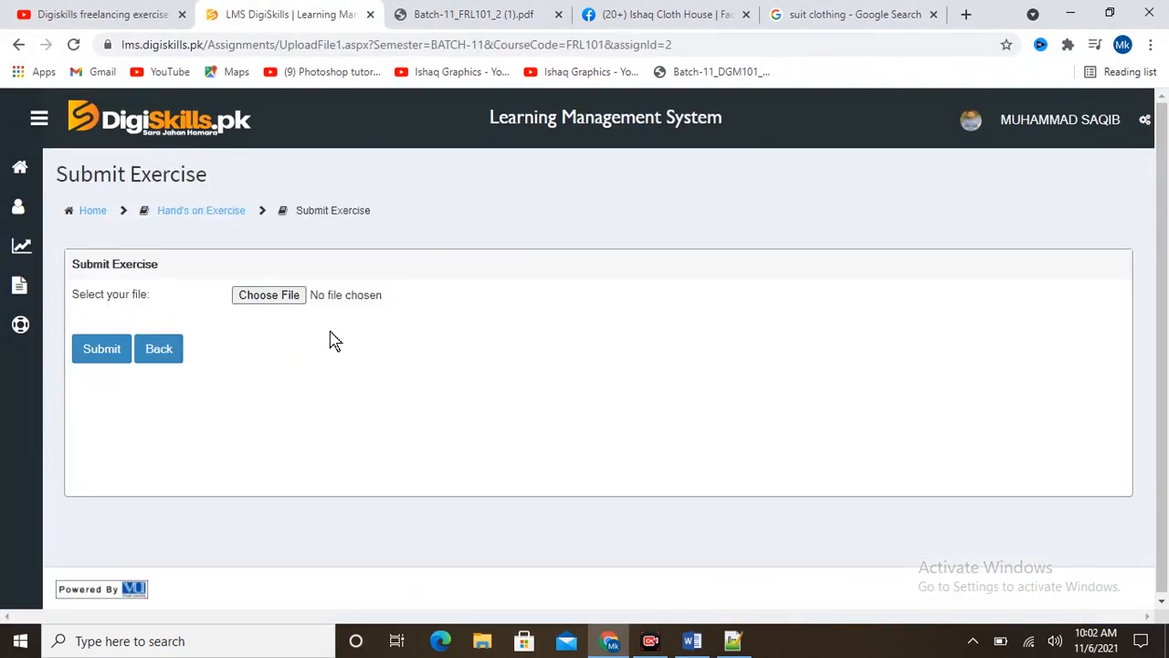
# Attach "Hands exercise no 2 batch 11" from DIGISKILL EXCERCISE > batch 11 on Local Data (E:) as the exercise file
pyautogui.click(254, 301)
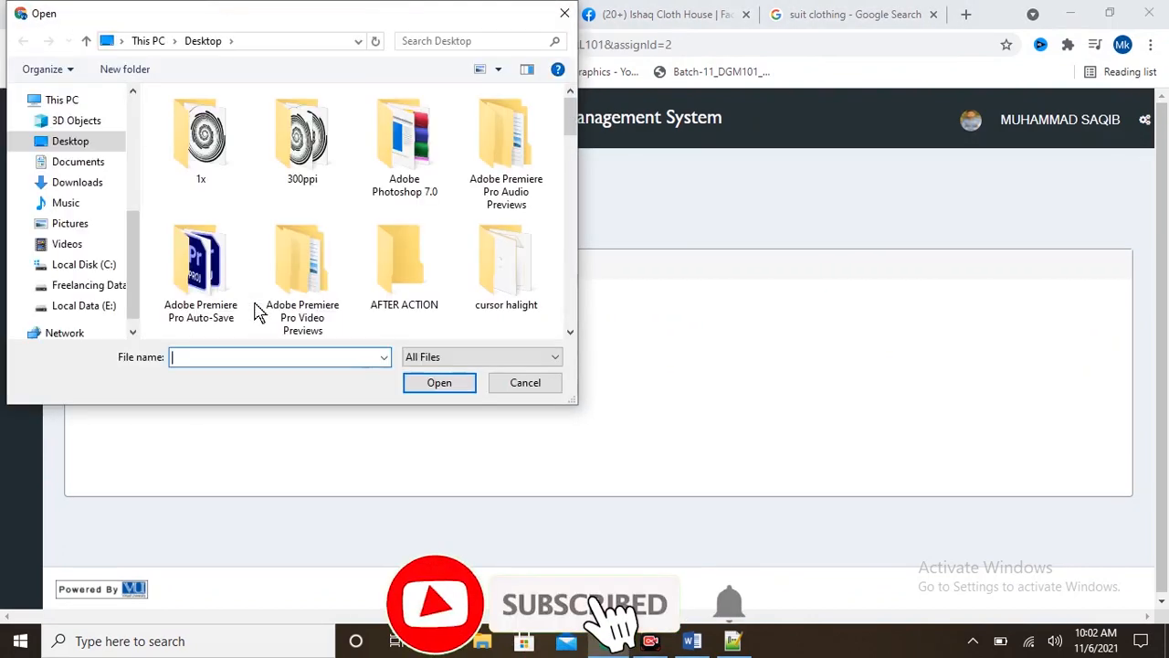
pyautogui.click(89, 287)
pyautogui.click(84, 306)
pyautogui.click(256, 121)
pyautogui.click(437, 383)
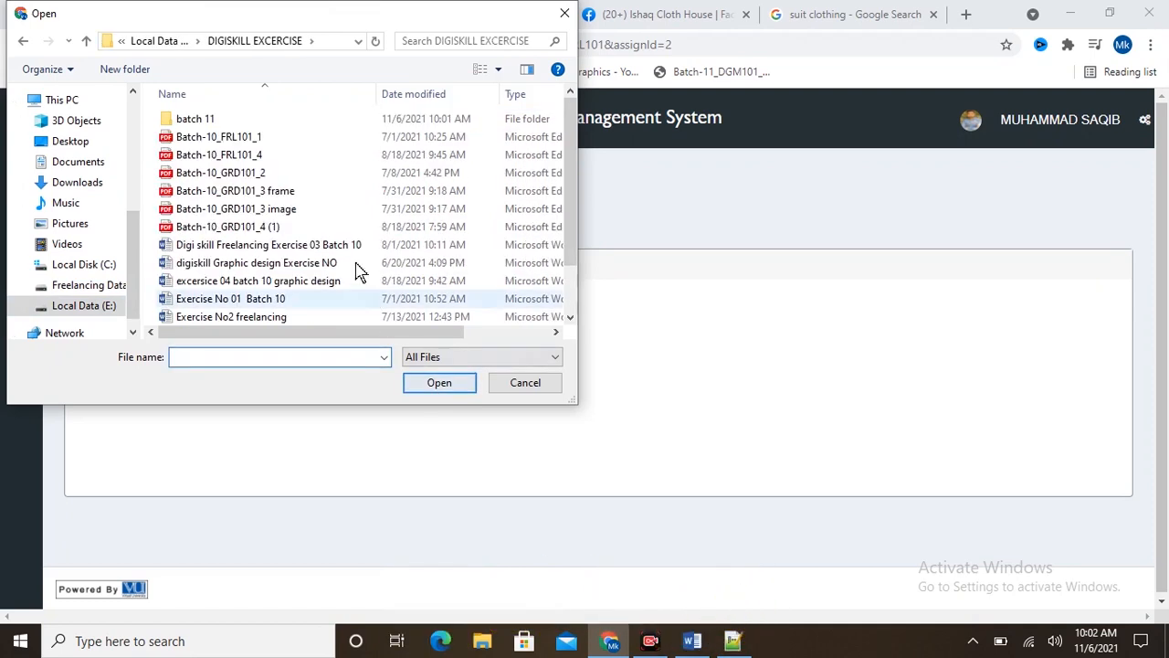
pyautogui.click(223, 120)
pyautogui.click(468, 390)
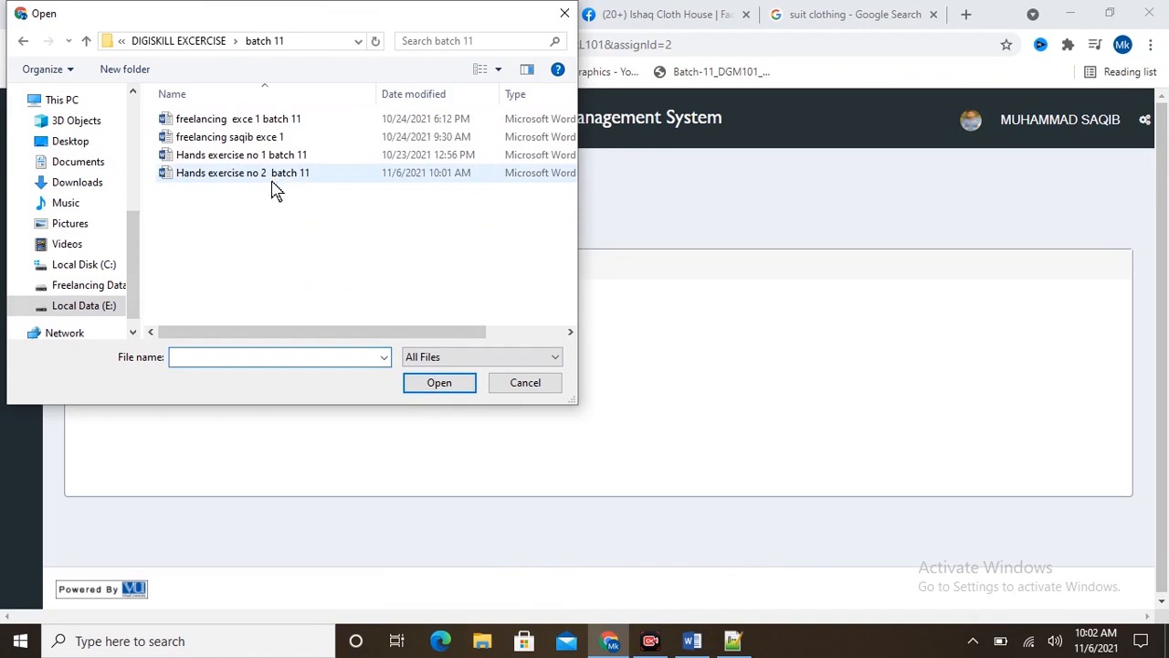
pyautogui.click(271, 178)
pyautogui.click(446, 387)
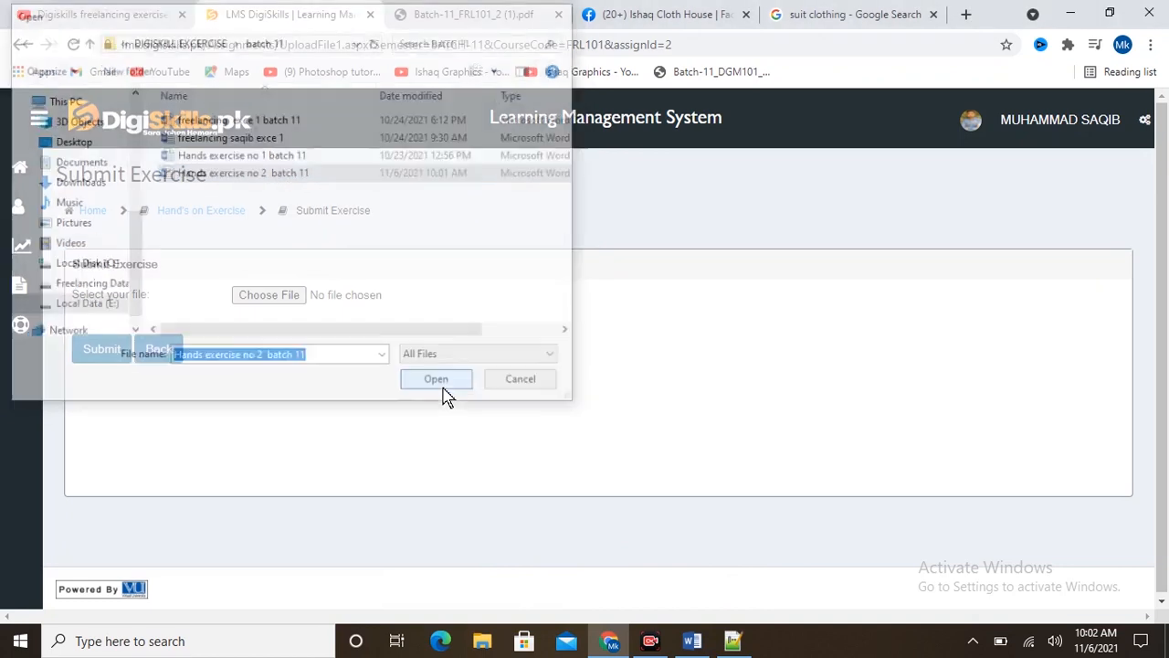
# Submit the attached exercise file and return to the list of hands-on exercises
pyautogui.click(117, 348)
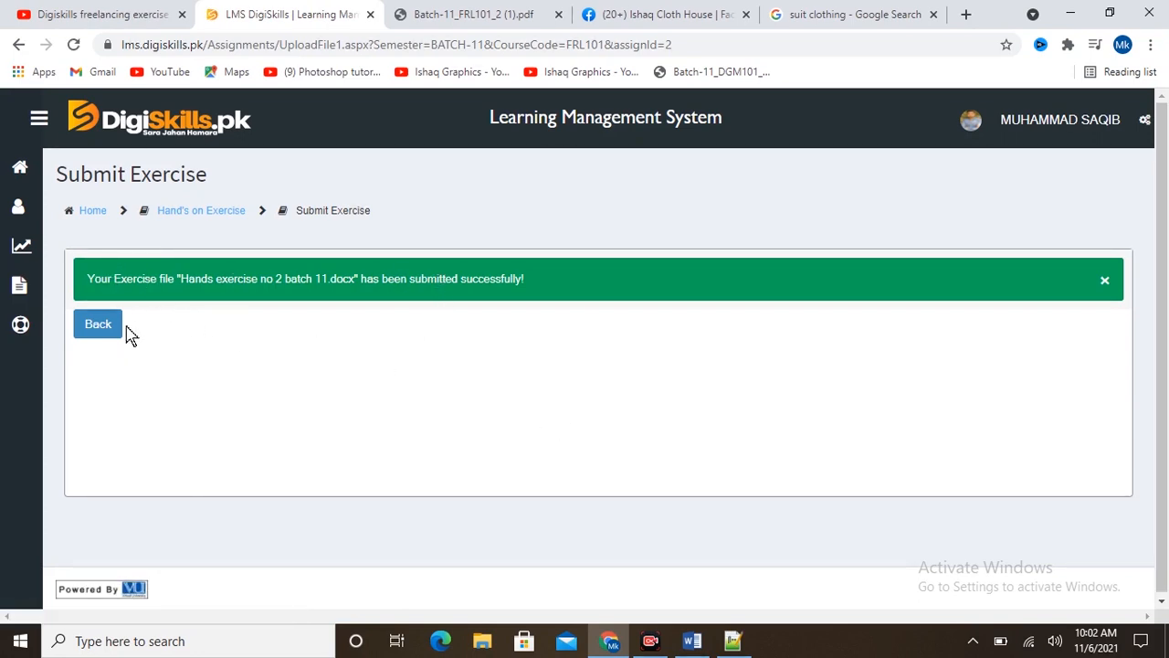
pyautogui.click(98, 326)
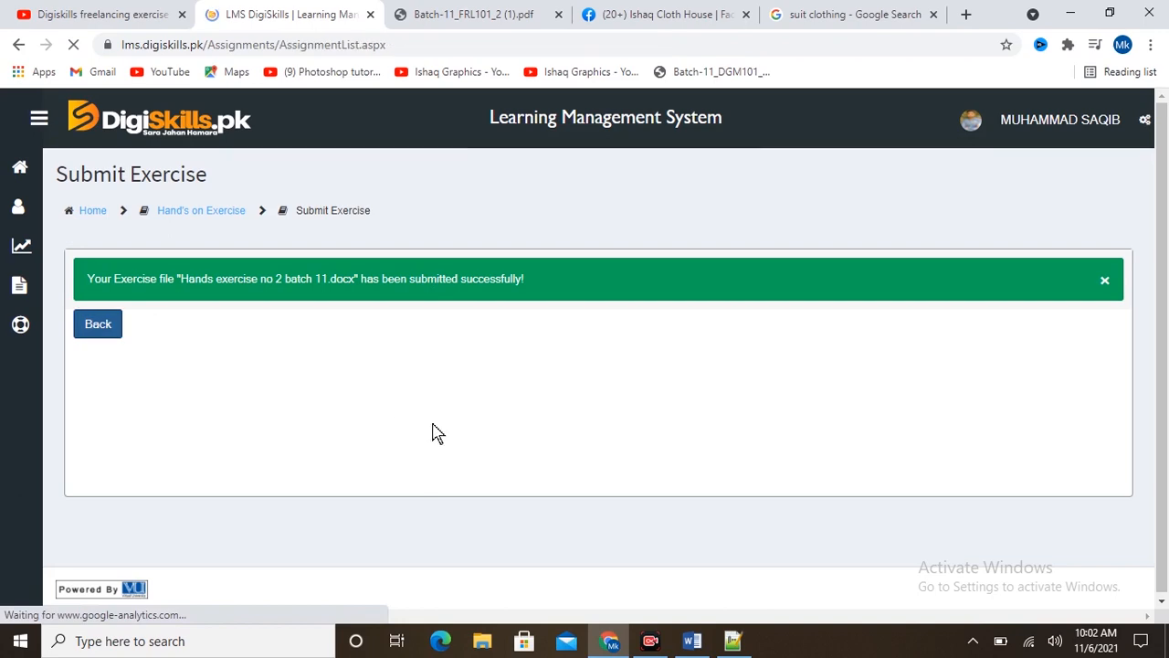